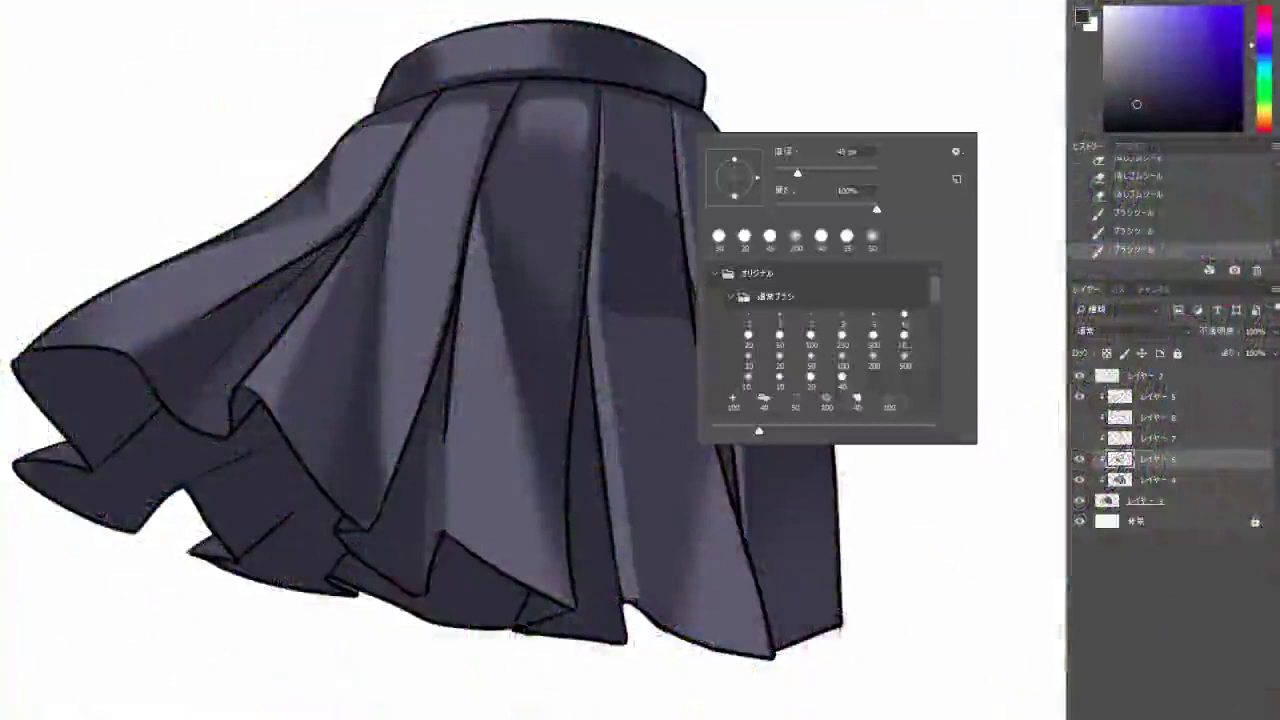
# Touch up the shadow and its flat lower edge on the skirt's fourth pleat from the left, and undo the last brush stroke.
pyautogui.moveTo(620, 180); pyautogui.dragTo(630, 220)
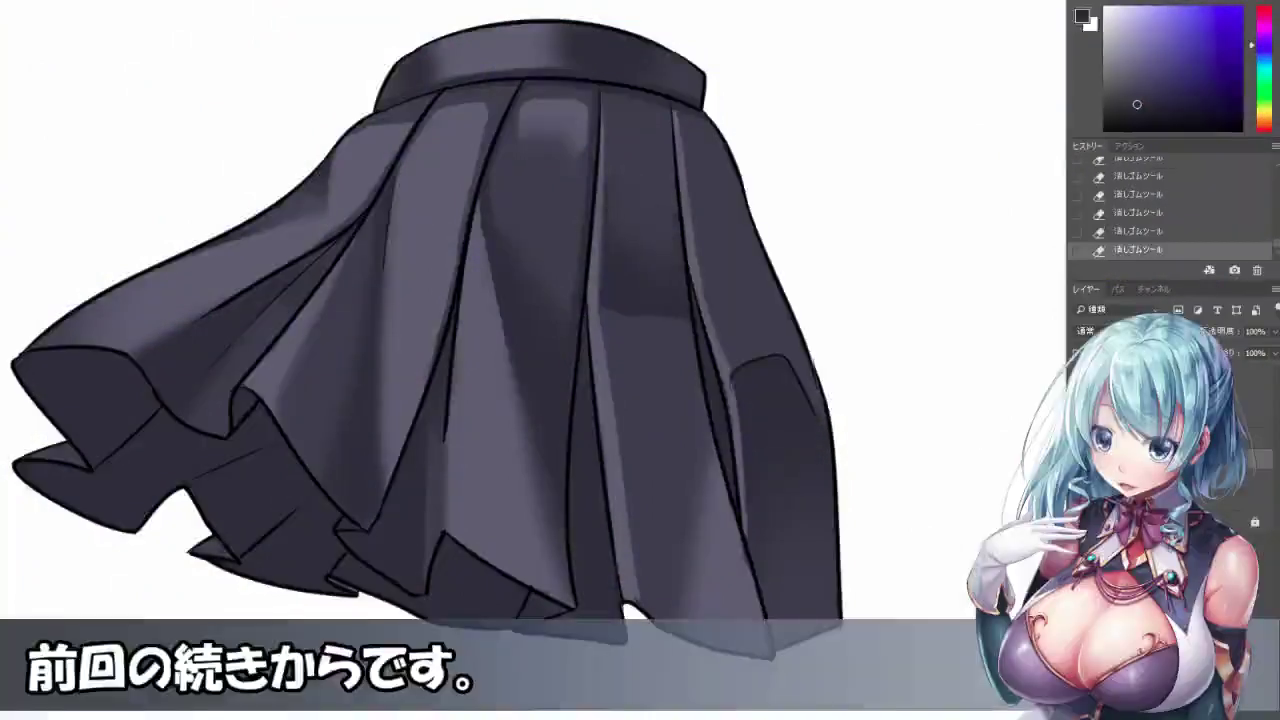
pyautogui.moveTo(660, 320); pyautogui.dragTo(682, 320)
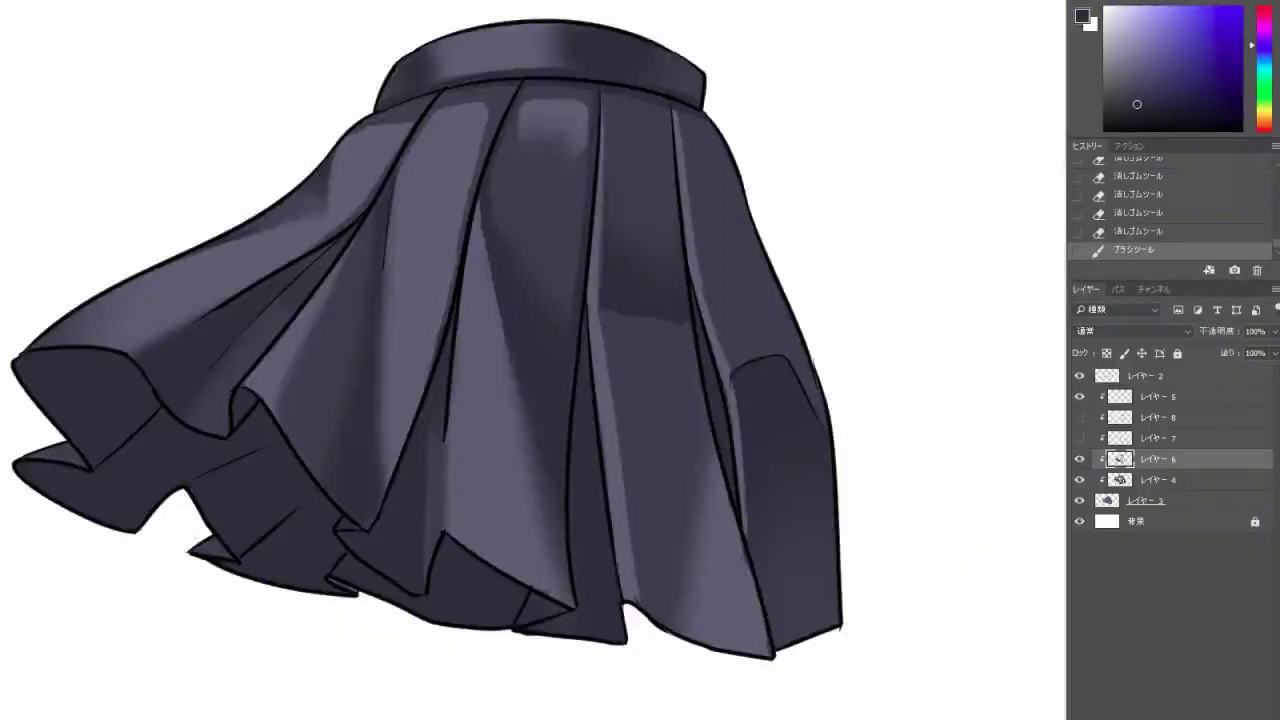
pyautogui.scroll(-5, 590, 371)
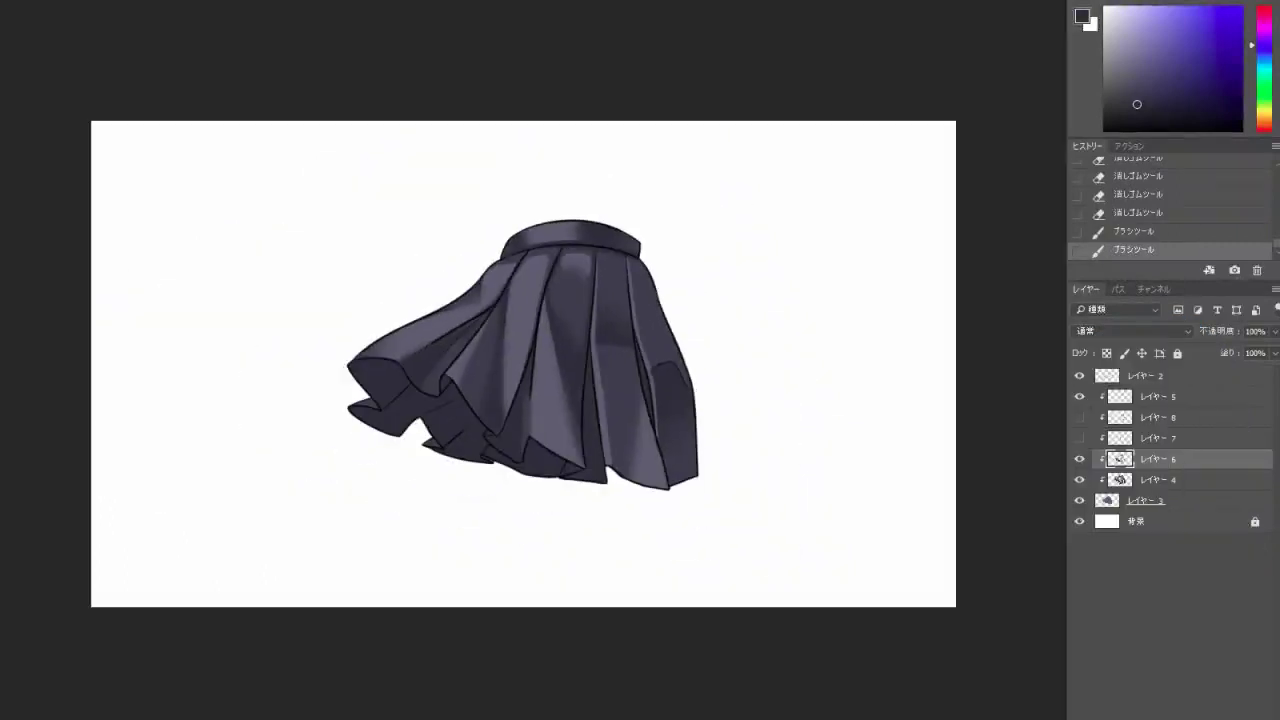
pyautogui.scroll(5, 564, 350)
pyautogui.hotkey('ctrl', 'z')
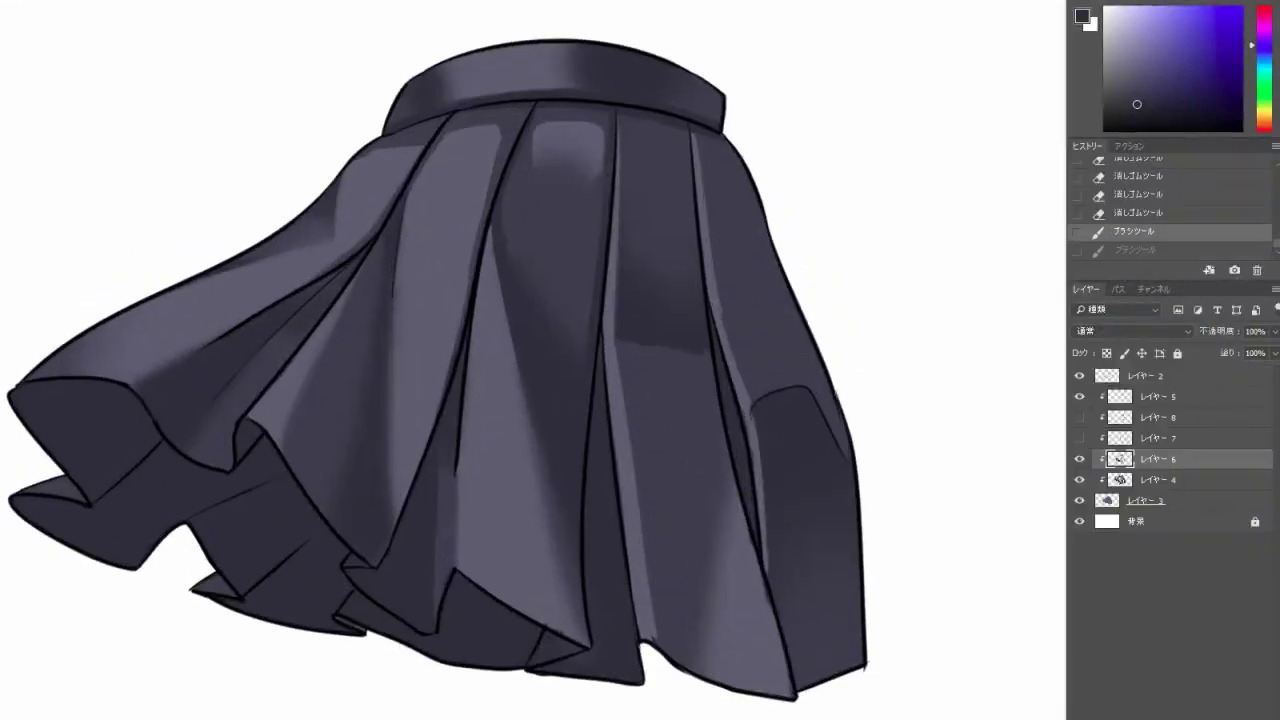
# Erase the flat lower edge of the fourth pleat's shadow and paint a dark edge slanting down to the right.
pyautogui.scroll(-2, 435, 352)
pyautogui.hscroll(2, 435, 352)
pyautogui.scroll(1, 572, 236)
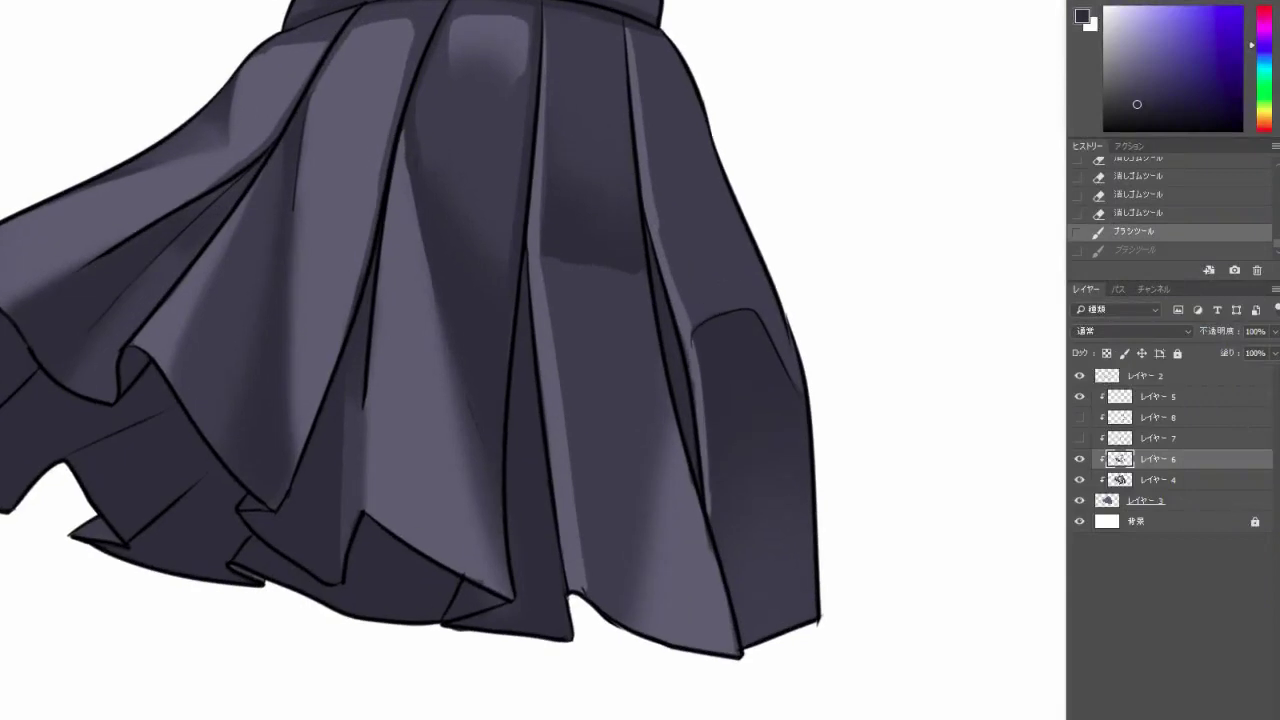
pyautogui.rightClick(645, 228)
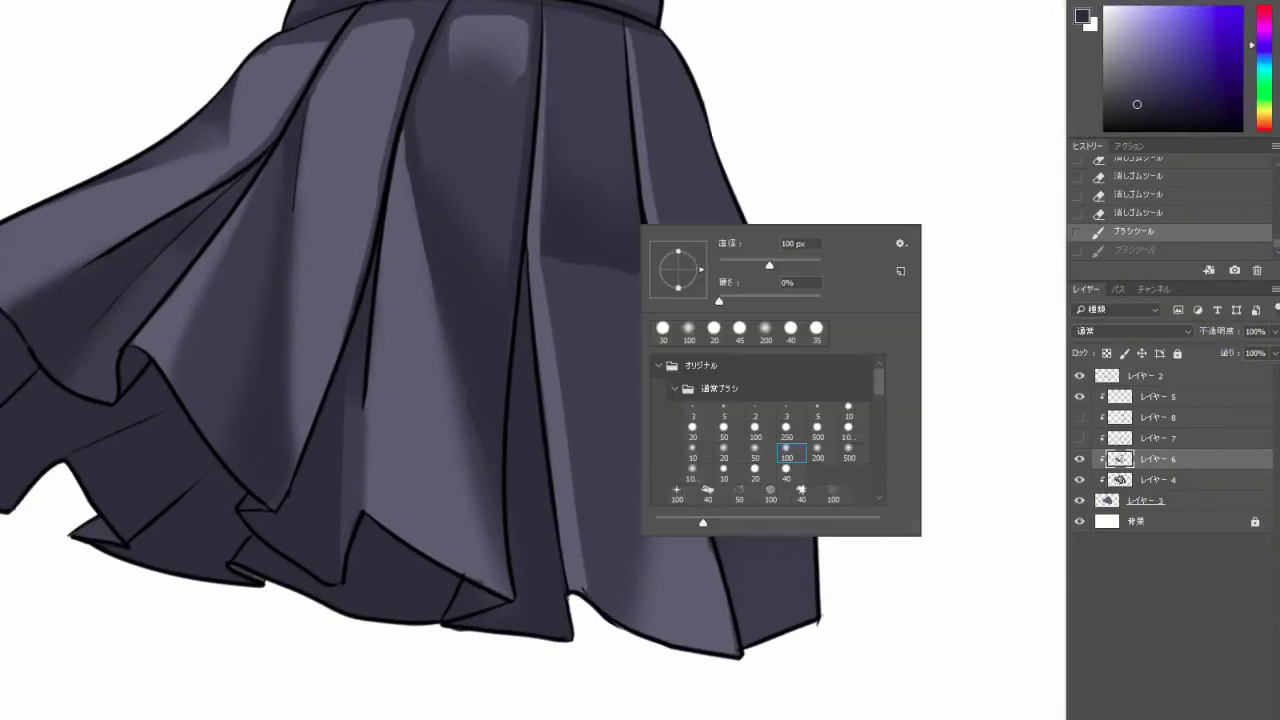
pyautogui.press('Escape')
pyautogui.press('e')
pyautogui.moveTo(544, 250)
pyautogui.mouseDown()
pyautogui.moveTo(592, 262)
pyautogui.moveTo(650, 335)
pyautogui.mouseUp()
pyautogui.press('b')
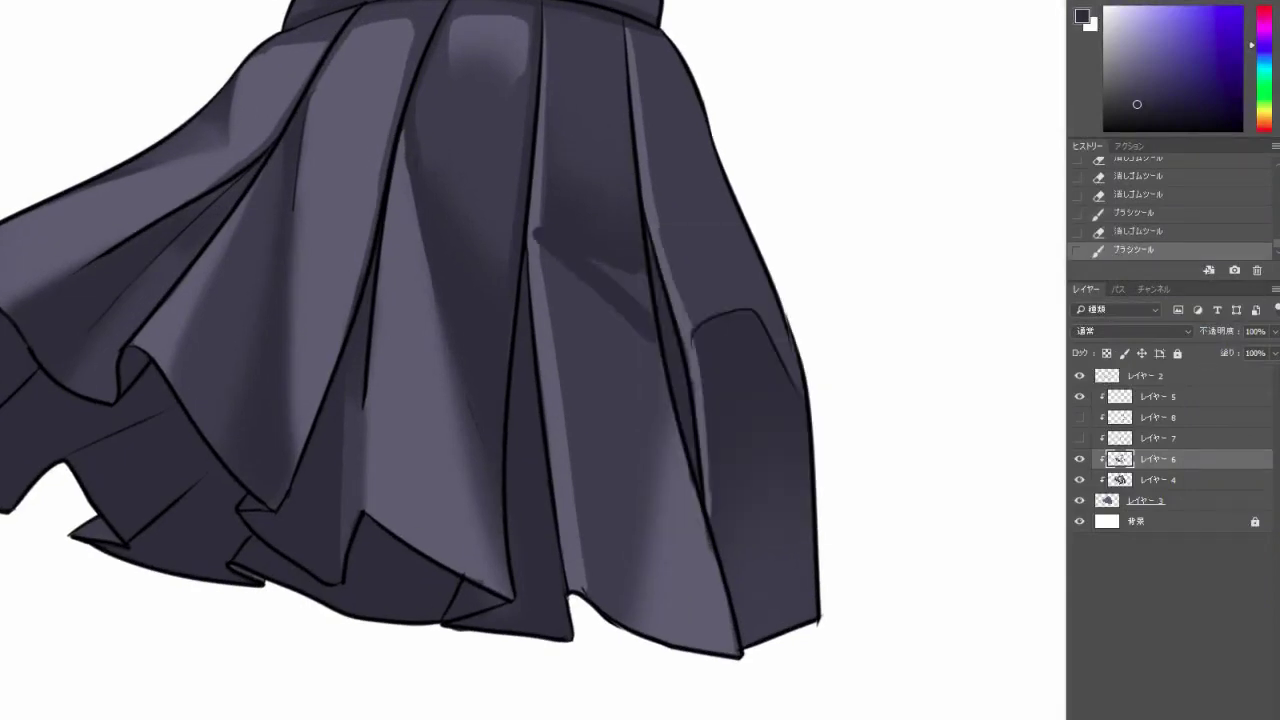
# Undo the slanted strokes on the fourth pleat and repaint the shadow edge descending toward the right fold.
pyautogui.hotkey('ctrl', 'z')
pyautogui.moveTo(572, 252); pyautogui.dragTo(640, 305)
pyautogui.moveTo(535, 218)
pyautogui.mouseDown()
pyautogui.moveTo(655, 340)
pyautogui.moveTo(642, 282)
pyautogui.mouseUp()
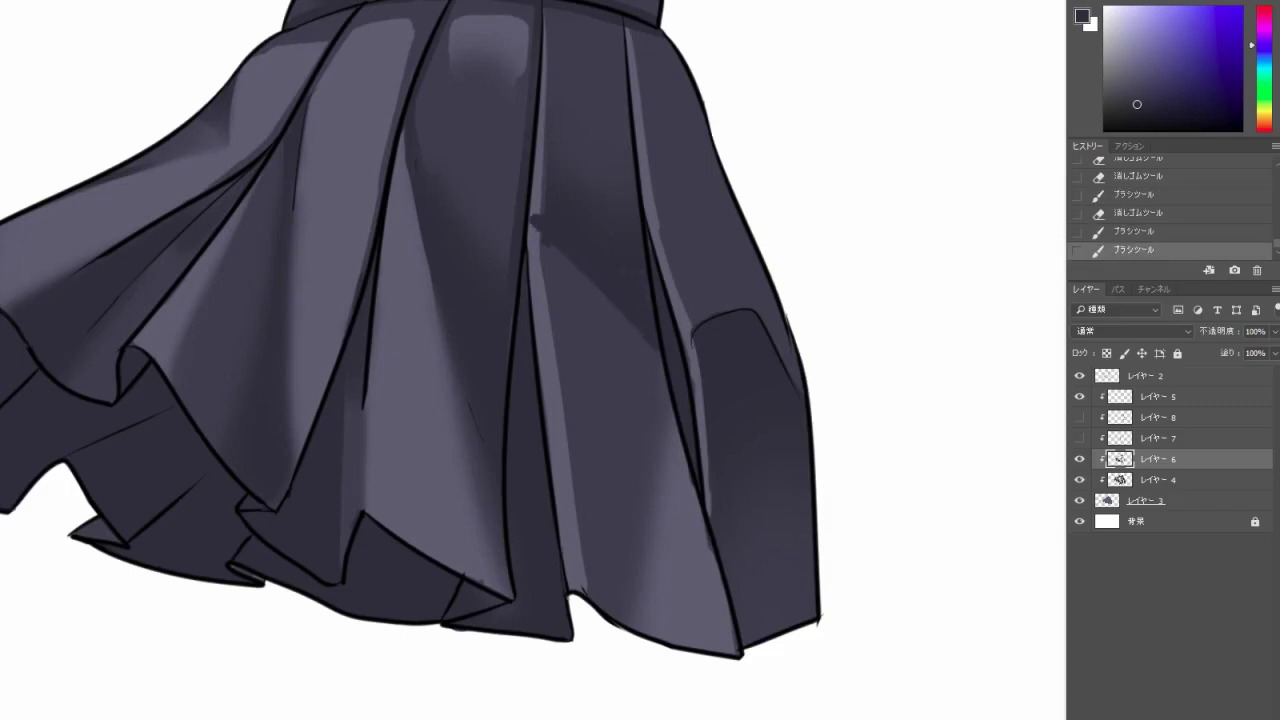
pyautogui.hotkey('ctrl', 'z')
pyautogui.hotkey('ctrl', 'z')
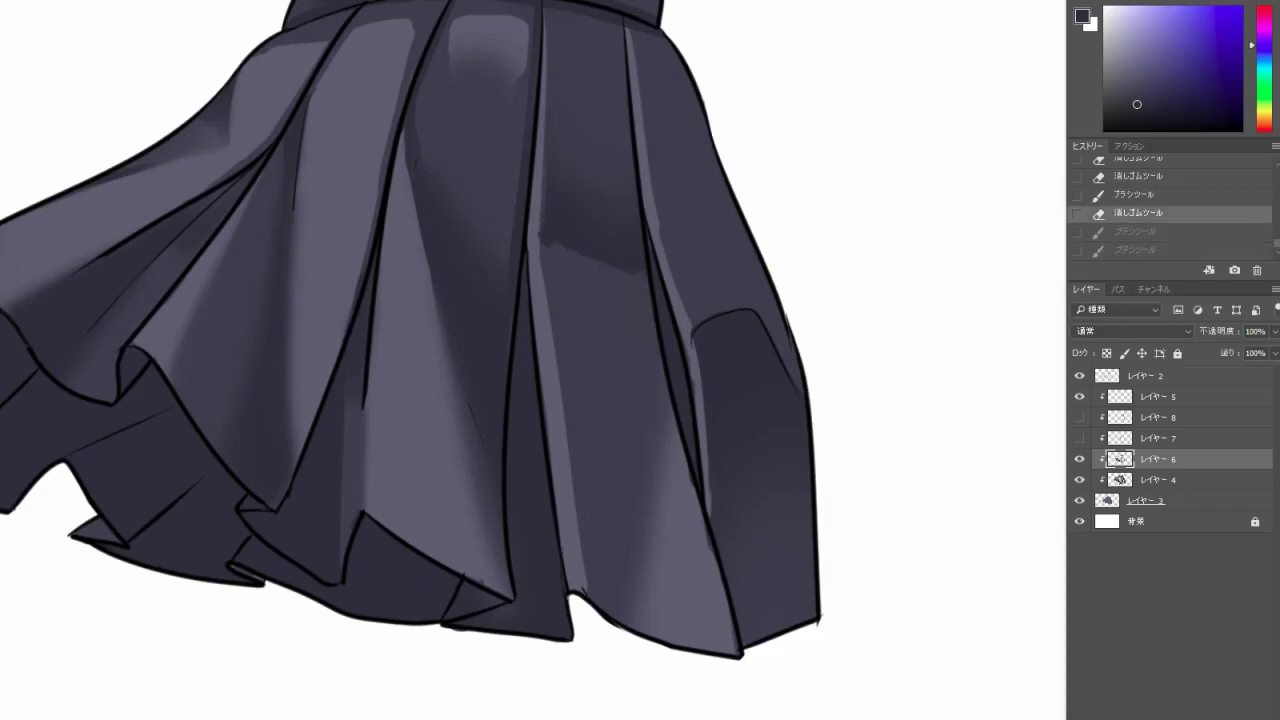
pyautogui.moveTo(555, 245); pyautogui.dragTo(648, 330)
pyautogui.hotkey('ctrl', '0')
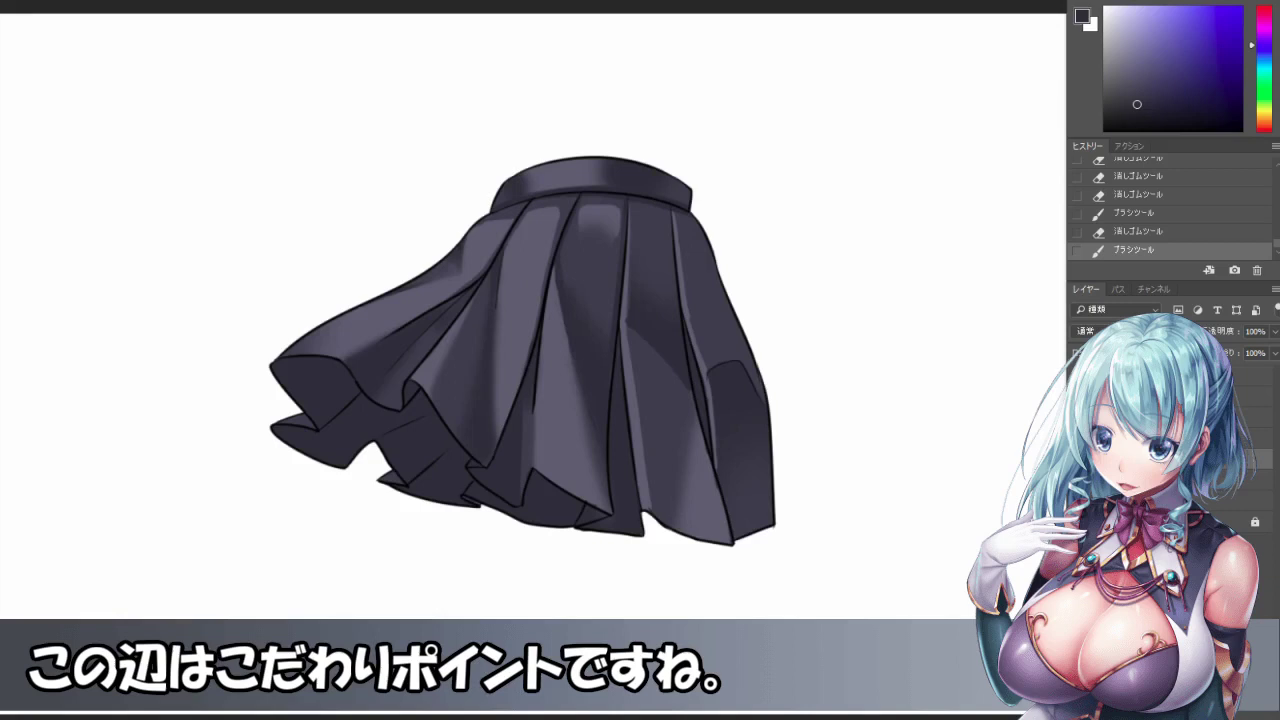
pyautogui.scroll(2, 700, 322)
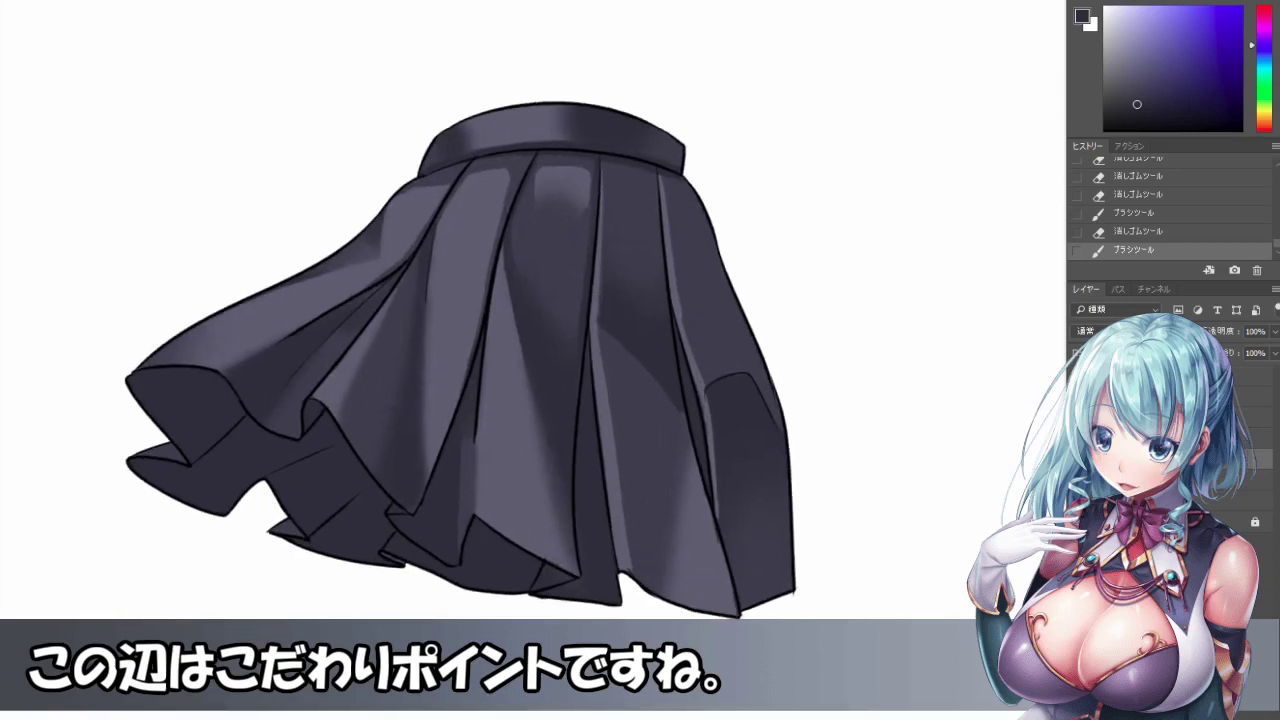
# Mark slanted shadow directions across the three rightmost pleats with bright red diagonal guide strokes.
pyautogui.moveTo(500, 350); pyautogui.dragTo(460, 275)
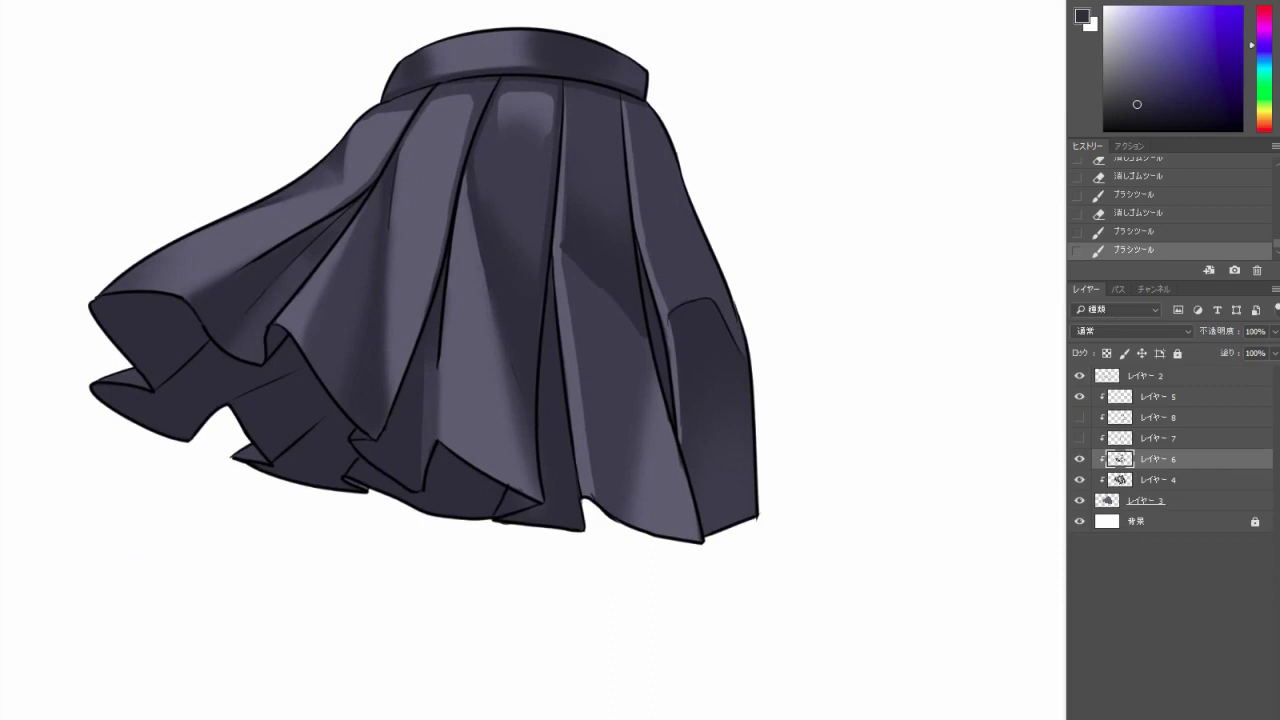
pyautogui.moveTo(455, 160); pyautogui.dragTo(484, 278)
pyautogui.hotkey('ctrl', 'z')
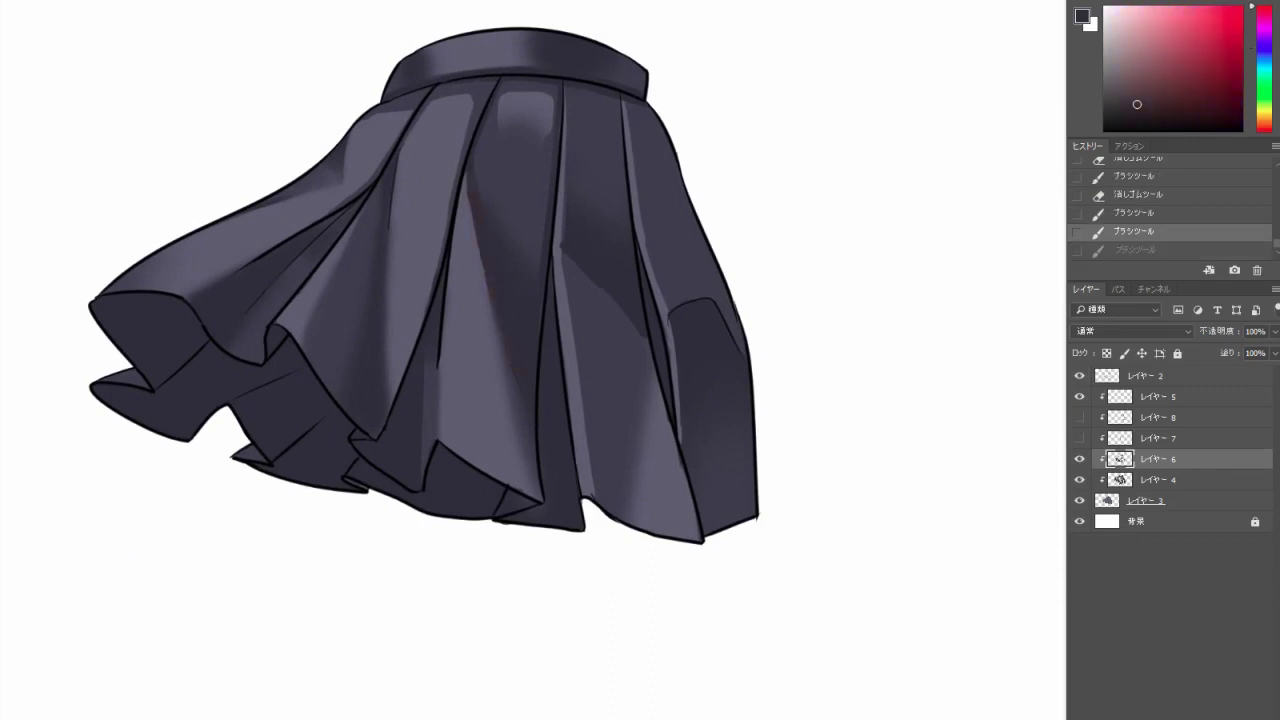
pyautogui.click(1241, 8)
pyautogui.moveTo(457, 166); pyautogui.dragTo(538, 408)
pyautogui.moveTo(558, 218); pyautogui.dragTo(653, 393)
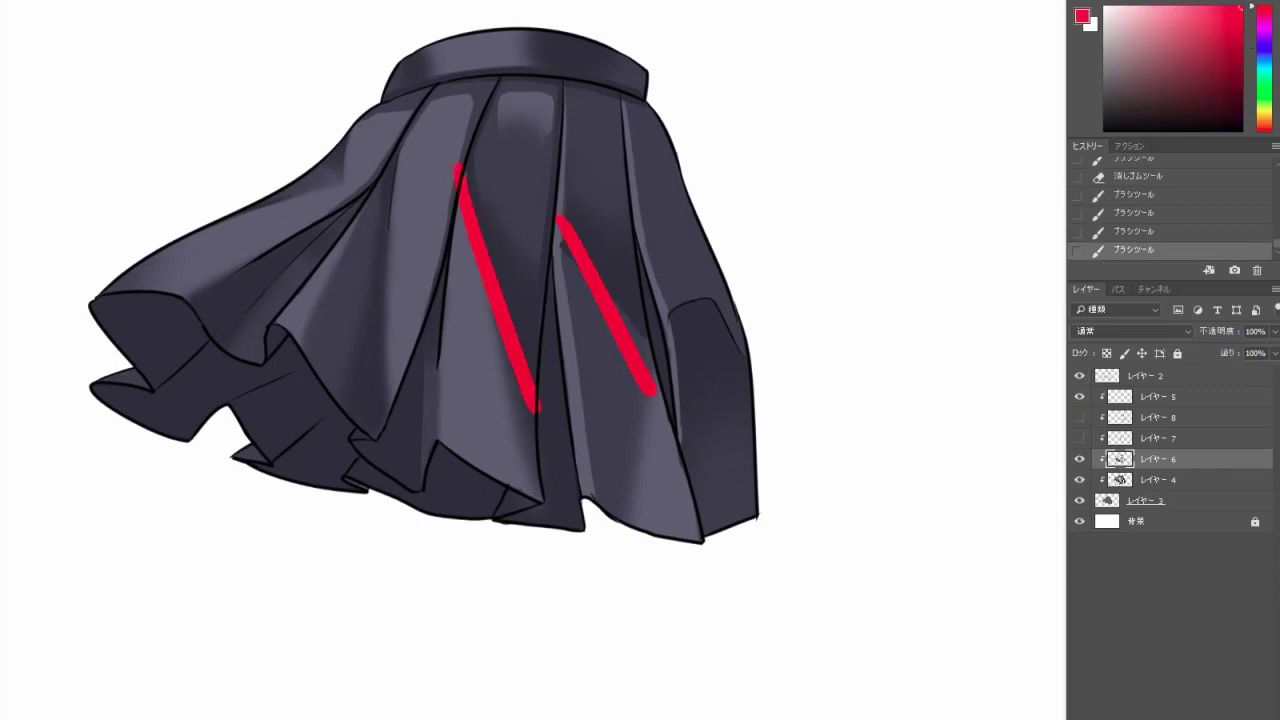
pyautogui.moveTo(652, 255); pyautogui.dragTo(748, 366)
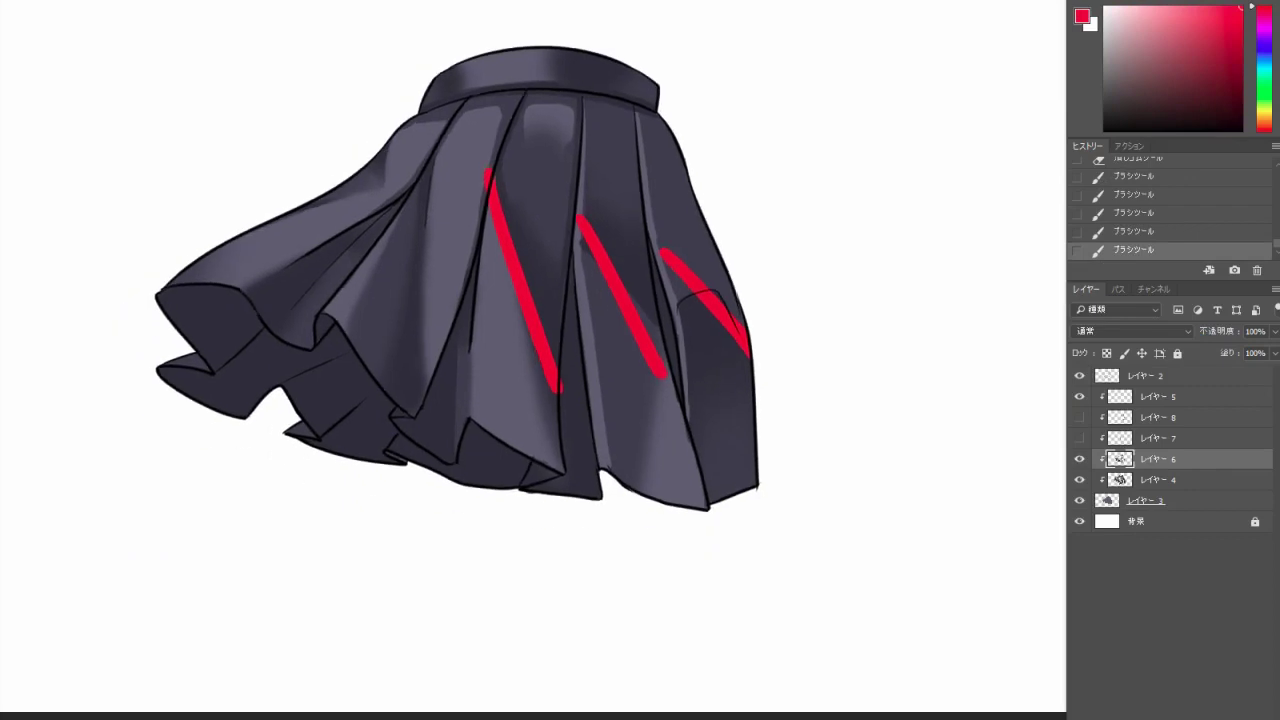
pyautogui.scroll(2, 673, 408)
# Undo the three red guide strokes and sample the dark shadow color from the skirt.
pyautogui.hotkey('ctrl', 'alt', 'z')
pyautogui.hotkey('ctrl', 'alt', 'z')
pyautogui.hotkey('ctrl', 'alt', 'z')
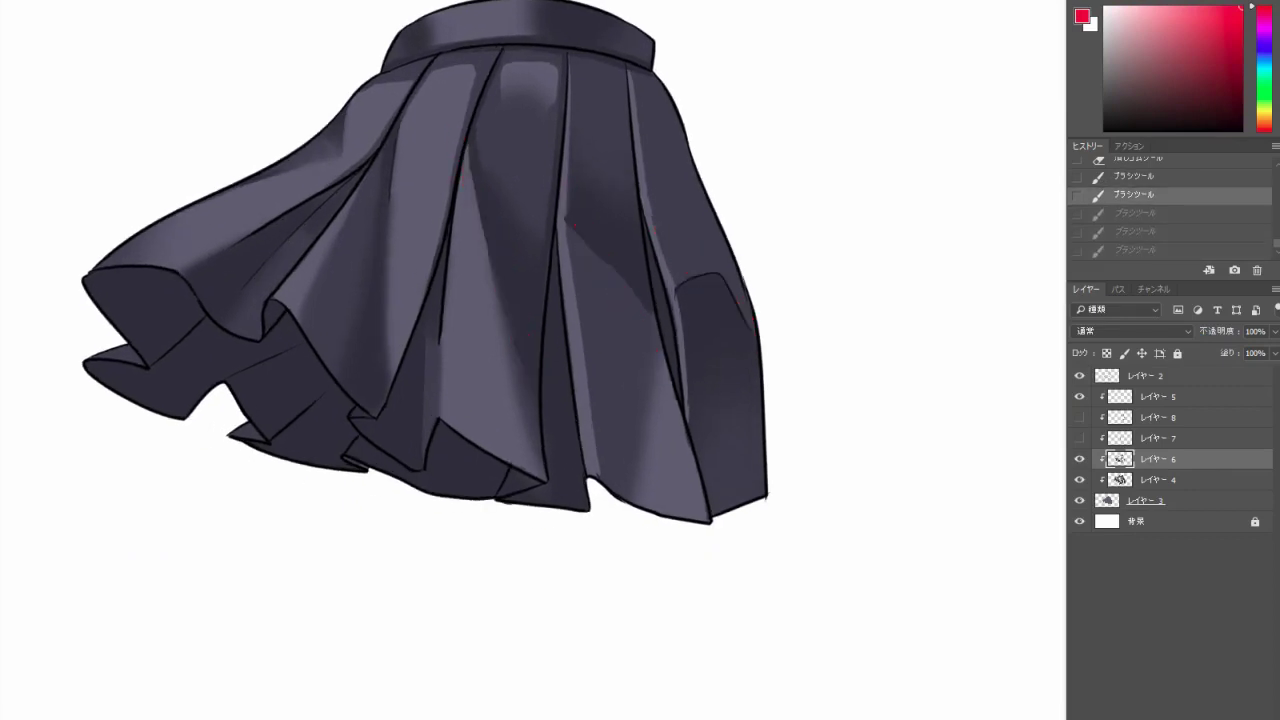
pyautogui.scroll(1, 600, 220)
pyautogui.keyDown('alt'); pyautogui.click(515, 301); pyautogui.keyUp('alt')
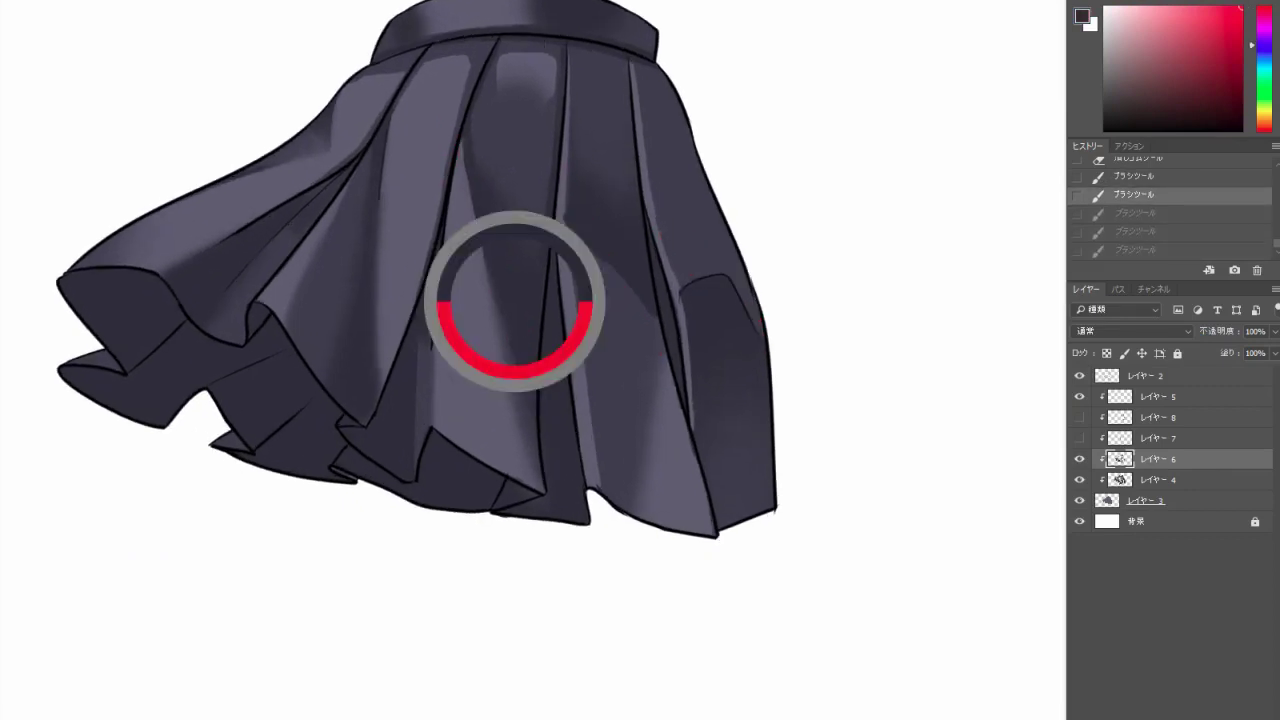
pyautogui.click(515, 301)
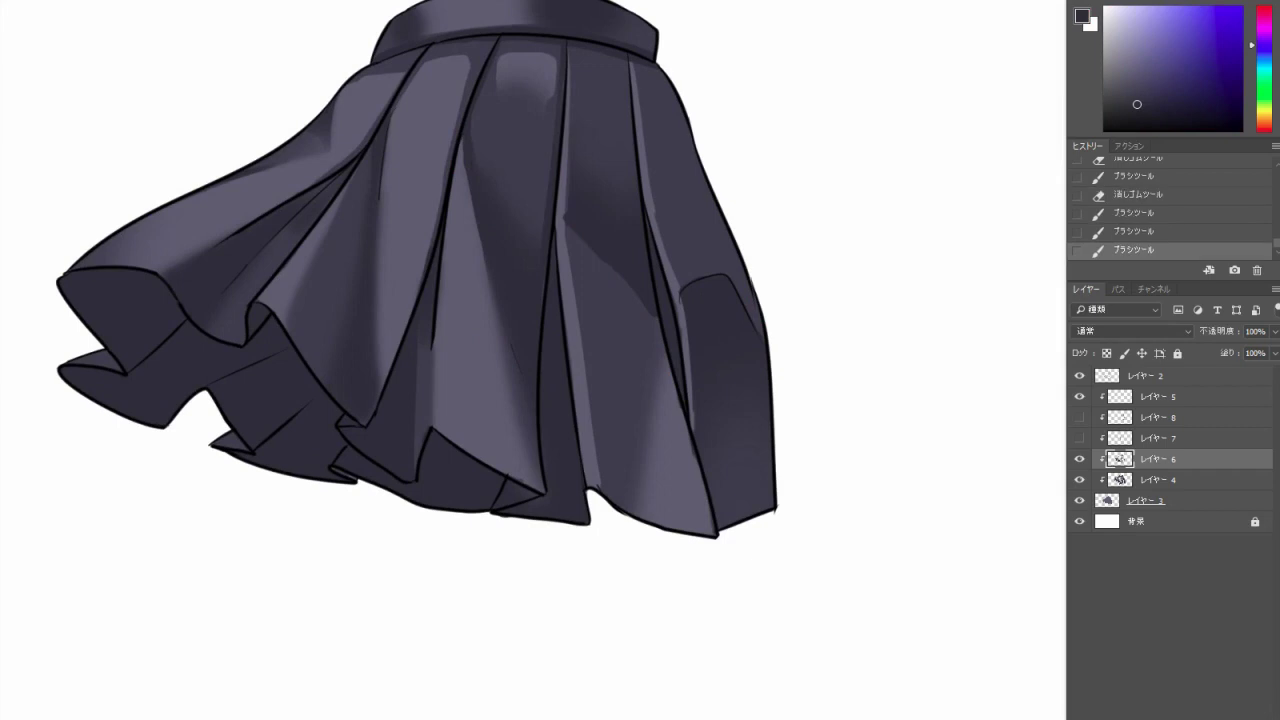
# Erase the shadow's lower right part on the fourth pleat so that its edge slants the opposite way.
pyautogui.rightClick(633, 208)
pyautogui.press('e')
pyautogui.moveTo(640, 228)
pyautogui.mouseDown()
pyautogui.moveTo(582, 292)
pyautogui.moveTo(600, 300)
pyautogui.moveTo(612, 258)
pyautogui.moveTo(580, 222)
pyautogui.moveTo(578, 296)
pyautogui.mouseUp()
pyautogui.press('e')
pyautogui.moveTo(640, 252); pyautogui.dragTo(600, 298)
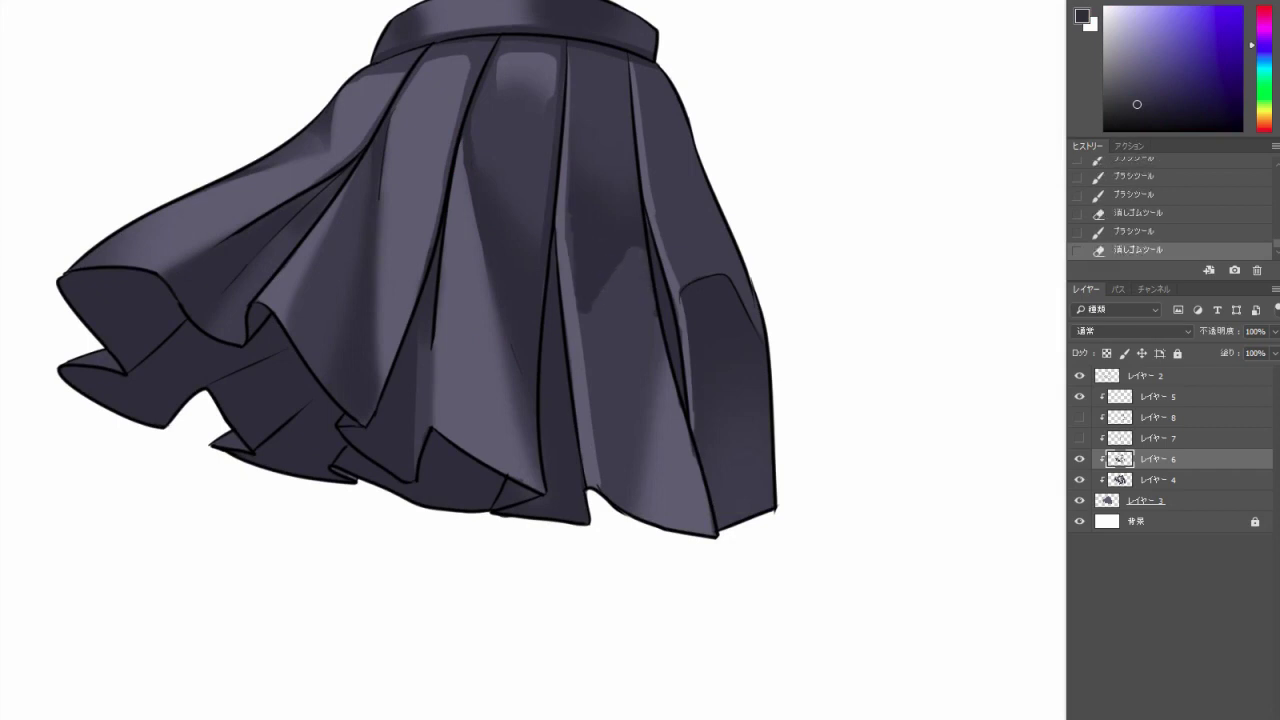
# Refine the fourth pleat's shadow with brush and eraser into a clean edge rising toward the right fold.
pyautogui.press('b')
pyautogui.moveTo(630, 250); pyautogui.dragTo(585, 318)
pyautogui.press('e')
pyautogui.moveTo(582, 272); pyautogui.dragTo(576, 314)
pyautogui.moveTo(644, 238); pyautogui.dragTo(590, 314)
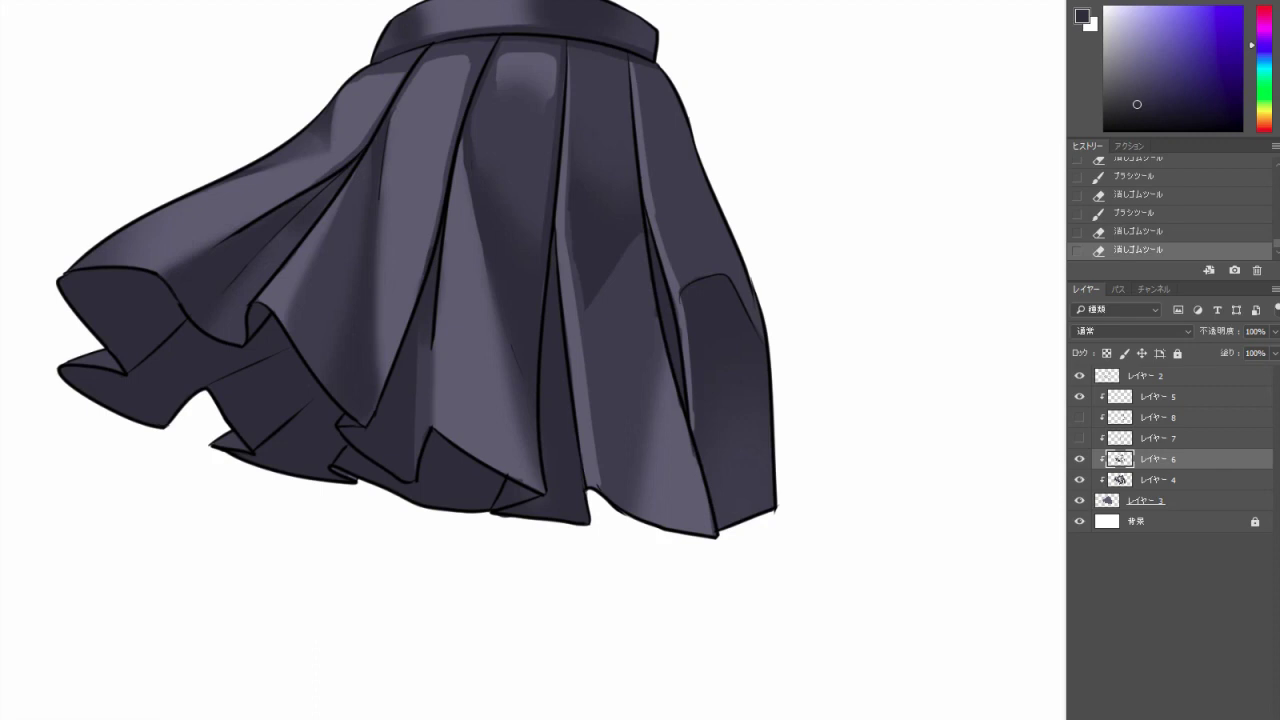
# Erase the whole shadow from the fourth pleat, leaving the plain base tone.
pyautogui.hotkey('ctrl', '0')
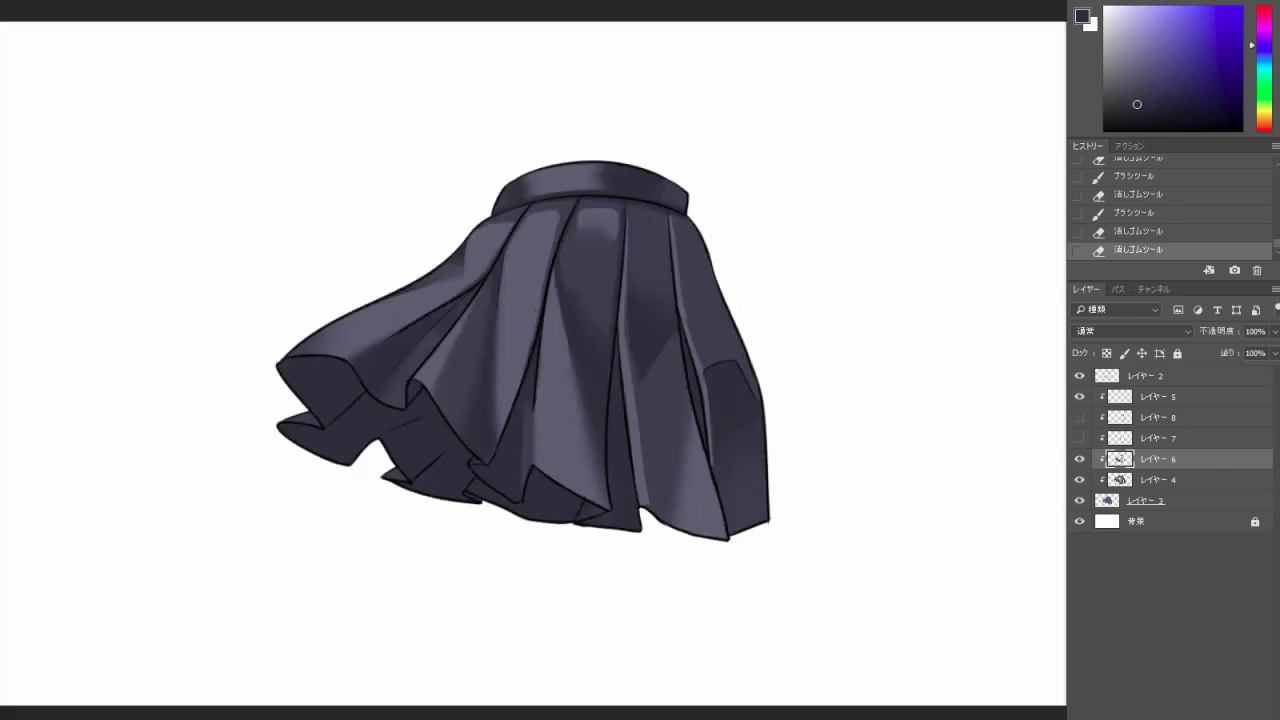
pyautogui.hotkey('ctrl', '+')
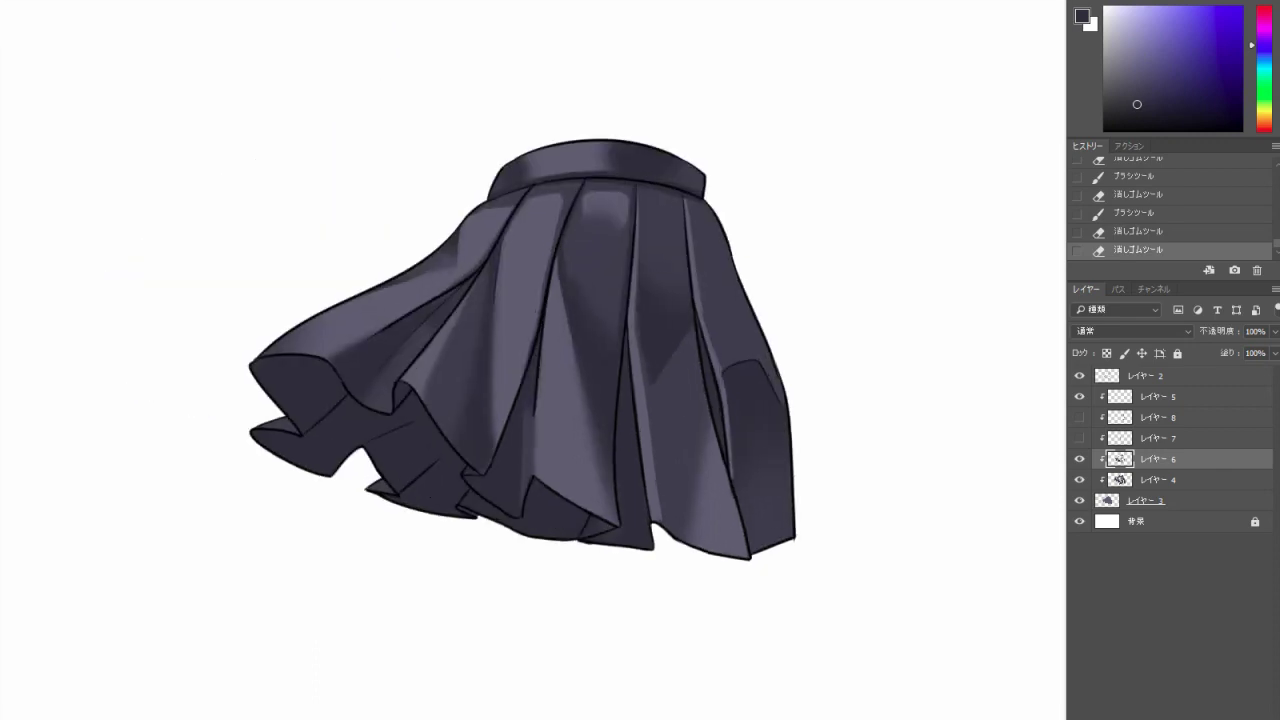
pyautogui.moveTo(620, 444)
pyautogui.mouseDown()
pyautogui.moveTo(620, 384)
pyautogui.moveTo(634, 372)
pyautogui.mouseUp()
pyautogui.moveTo(648, 416)
pyautogui.mouseDown()
pyautogui.moveTo(645, 352)
pyautogui.moveTo(610, 292)
pyautogui.moveTo(676, 366)
pyautogui.mouseUp()
# Add a new layer above レイヤー 2 and choose bright red as the foreground color.
pyautogui.click(1145, 375)
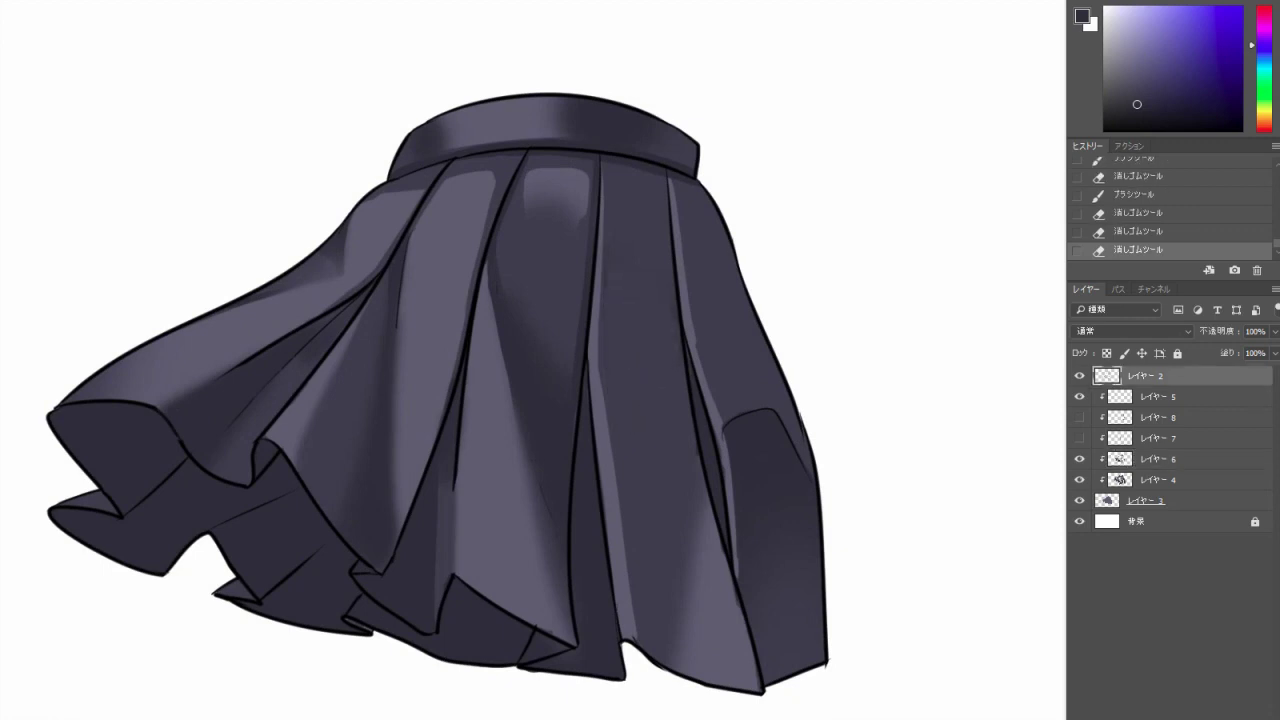
pyautogui.click(1251, 6)
pyautogui.click(1240, 6)
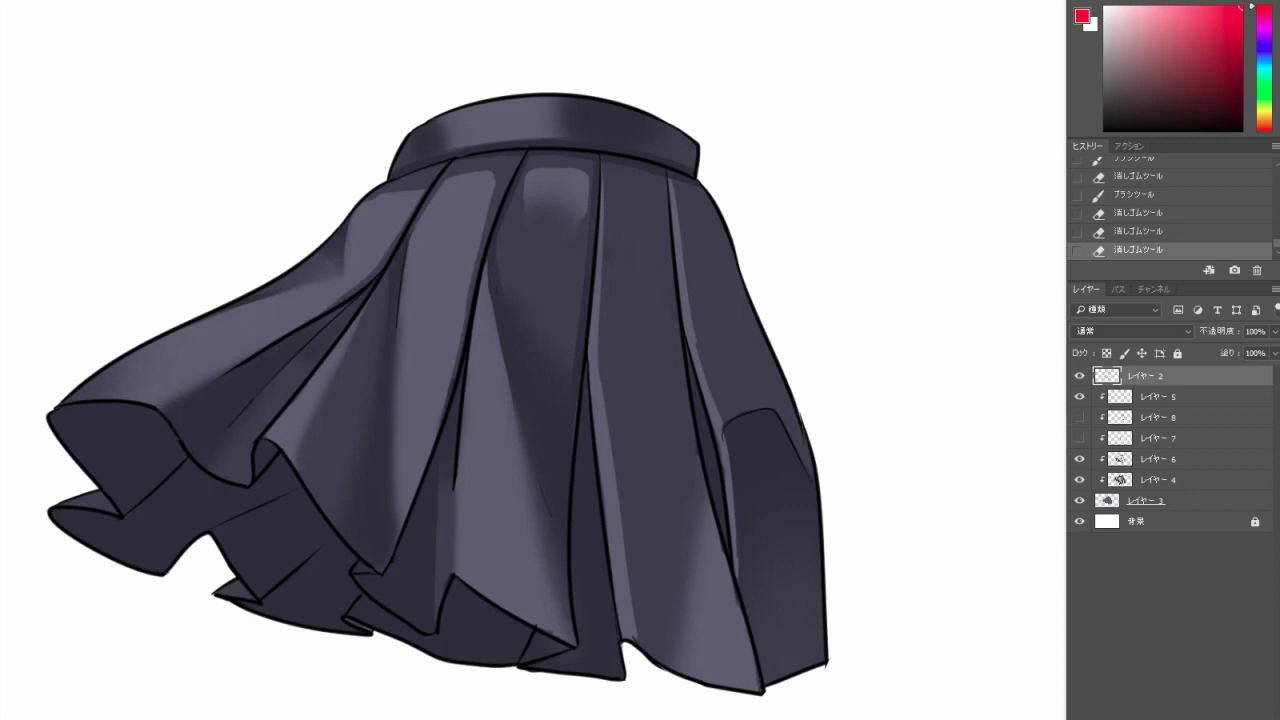
pyautogui.hotkey('ctrl', 'shift', 'alt', 'n')
# Try out red guide marks on the fold lines around the fourth pleat, undoing each one.
pyautogui.click(590, 355)
pyautogui.hotkey('ctrl', 'z')
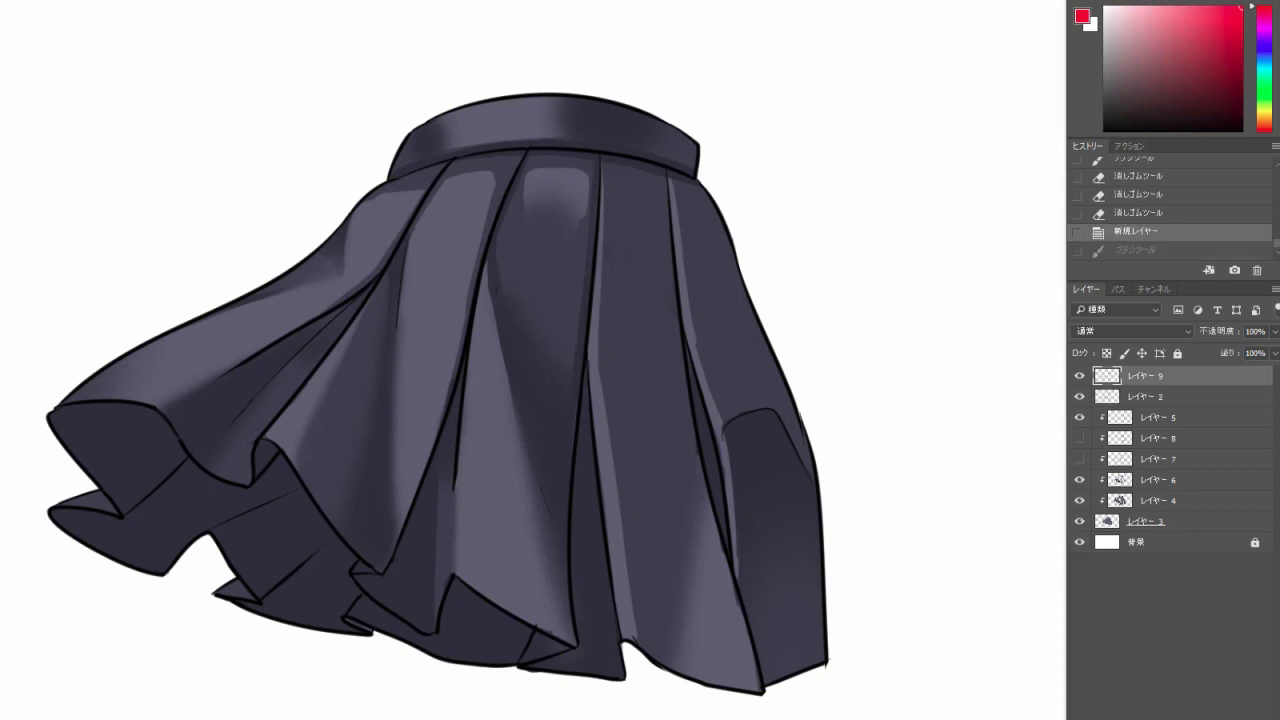
pyautogui.click(595, 364)
pyautogui.moveTo(667, 180)
pyautogui.mouseDown()
pyautogui.moveTo(710, 515)
pyautogui.moveTo(744, 610)
pyautogui.mouseUp()
pyautogui.hotkey('ctrl', 'z')
pyautogui.hotkey('ctrl', 'z')
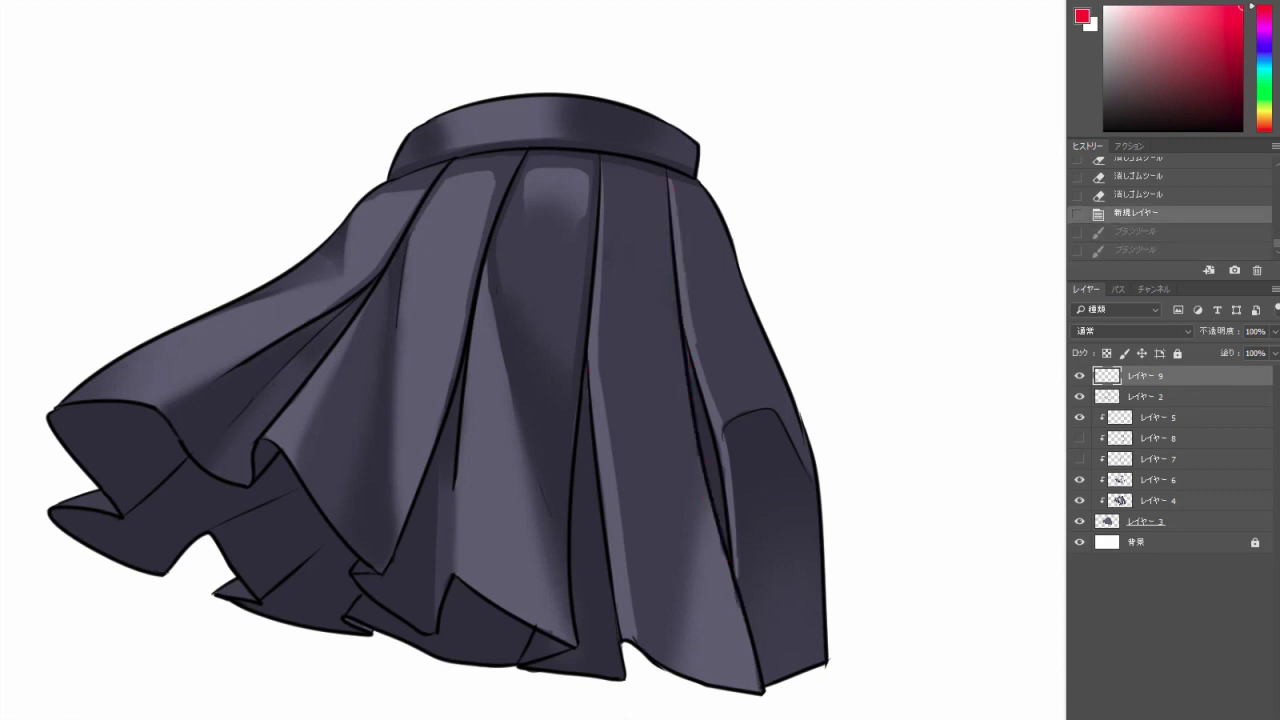
pyautogui.click(584, 355)
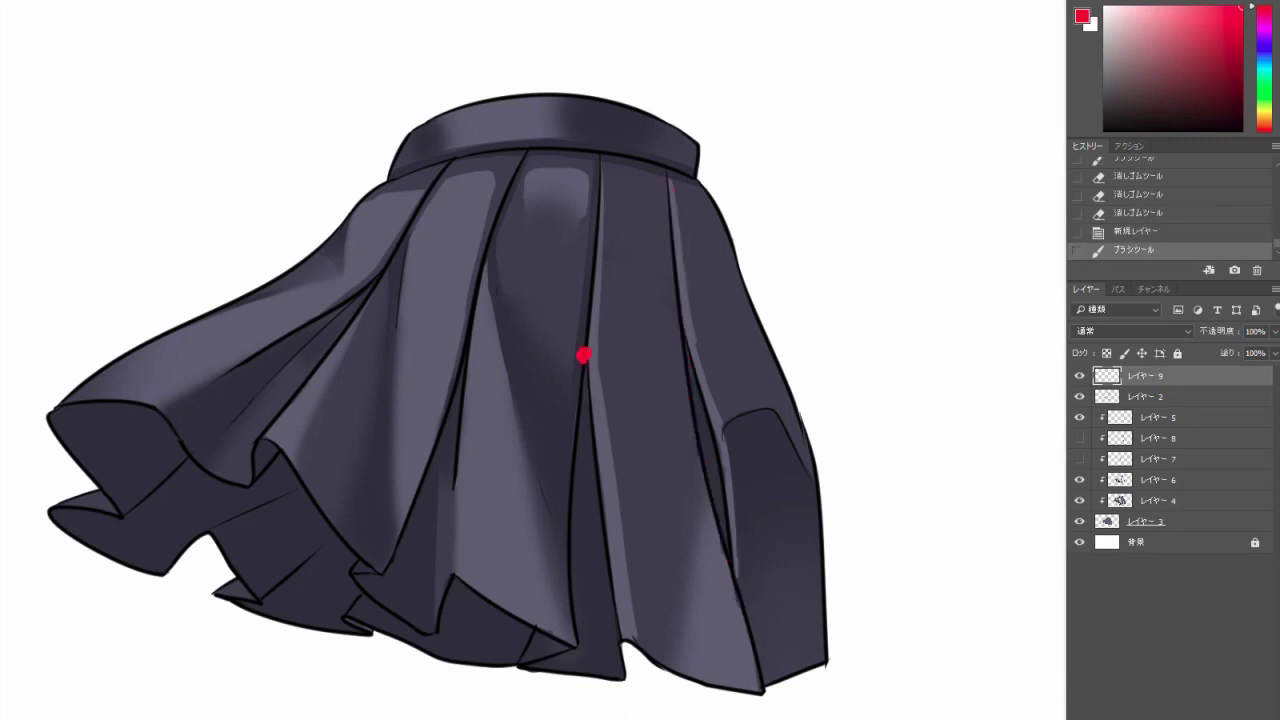
pyautogui.hotkey('ctrl', 'z')
# Select レイヤー 6, sample the dark shadow color, and test dabs beside the fourth pleat's left fold, undoing them.
pyautogui.click(1158, 480)
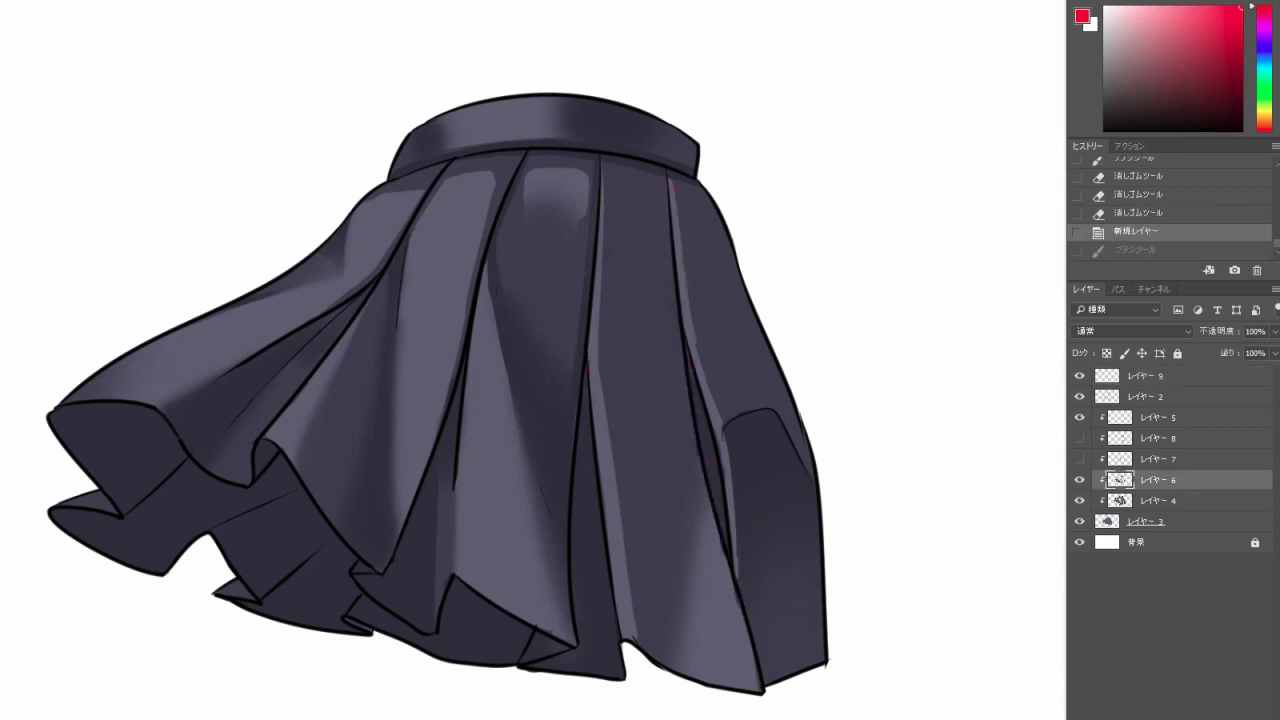
pyautogui.keyDown('alt'); pyautogui.click(268, 529); pyautogui.keyUp('alt')
pyautogui.click(602, 362)
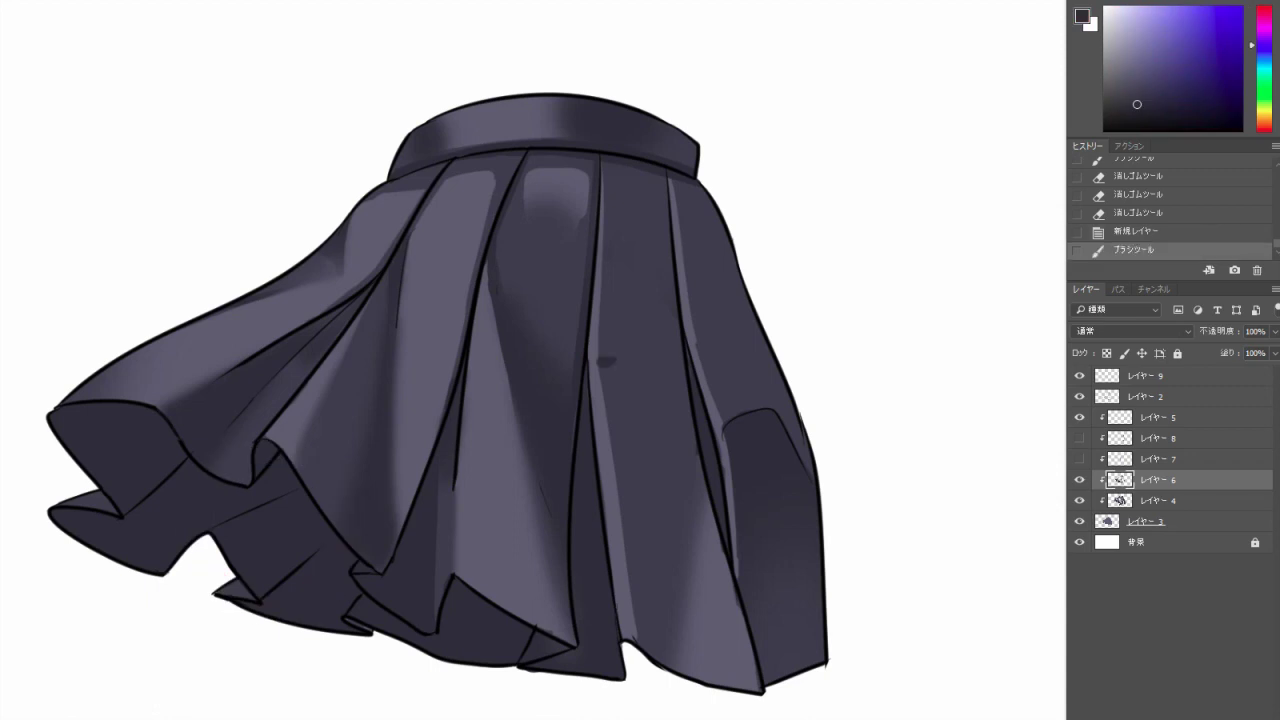
pyautogui.hotkey('ctrl', 'z')
pyautogui.click(602, 362)
pyautogui.click(602, 362)
pyautogui.hotkey('ctrl', 'z')
pyautogui.hotkey('ctrl', 'z')
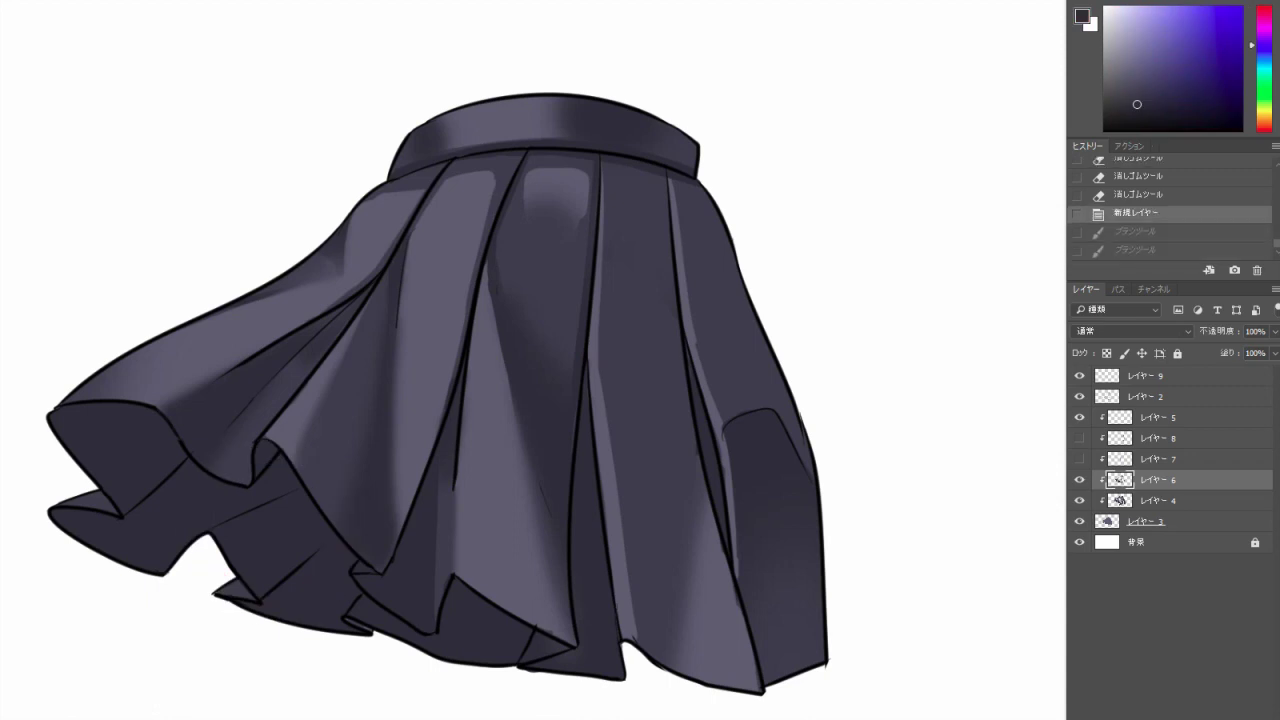
# Try two diagonal shadow edges across the fourth pleat, one falling and one rising to the right, undoing each.
pyautogui.moveTo(602, 362); pyautogui.dragTo(700, 455)
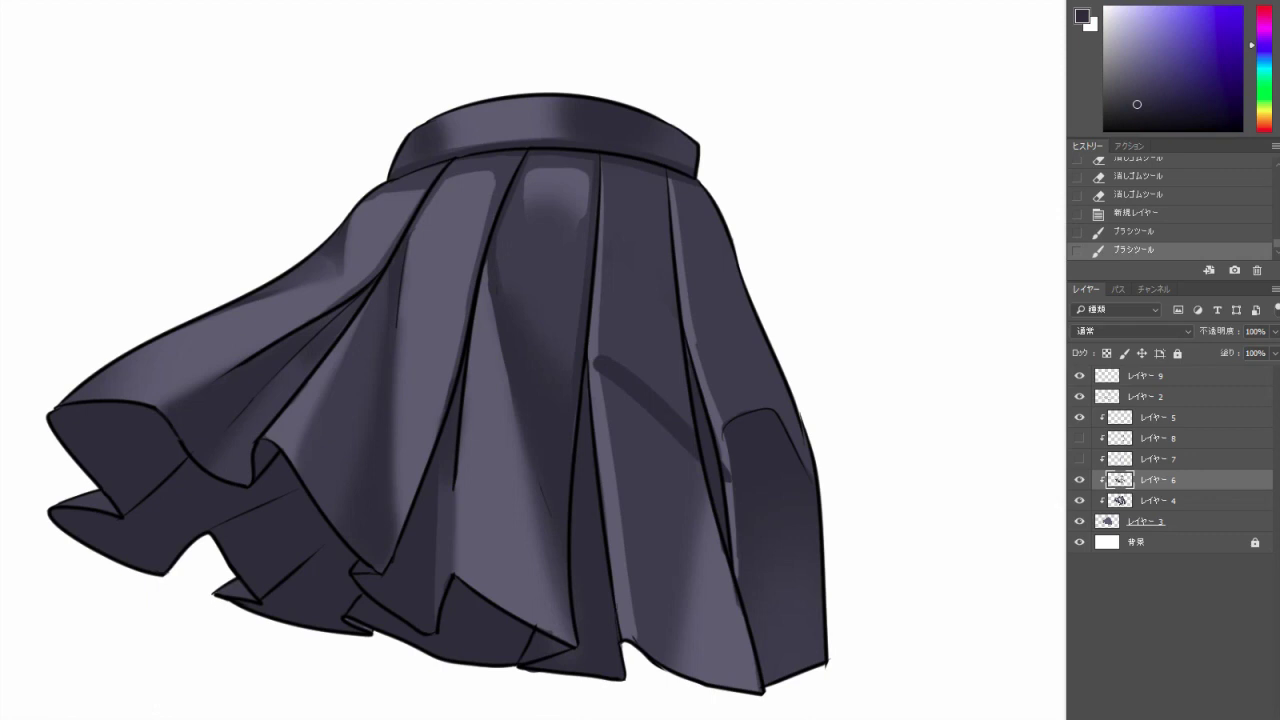
pyautogui.hotkey('ctrl', 'z')
pyautogui.moveTo(600, 362); pyautogui.dragTo(690, 285)
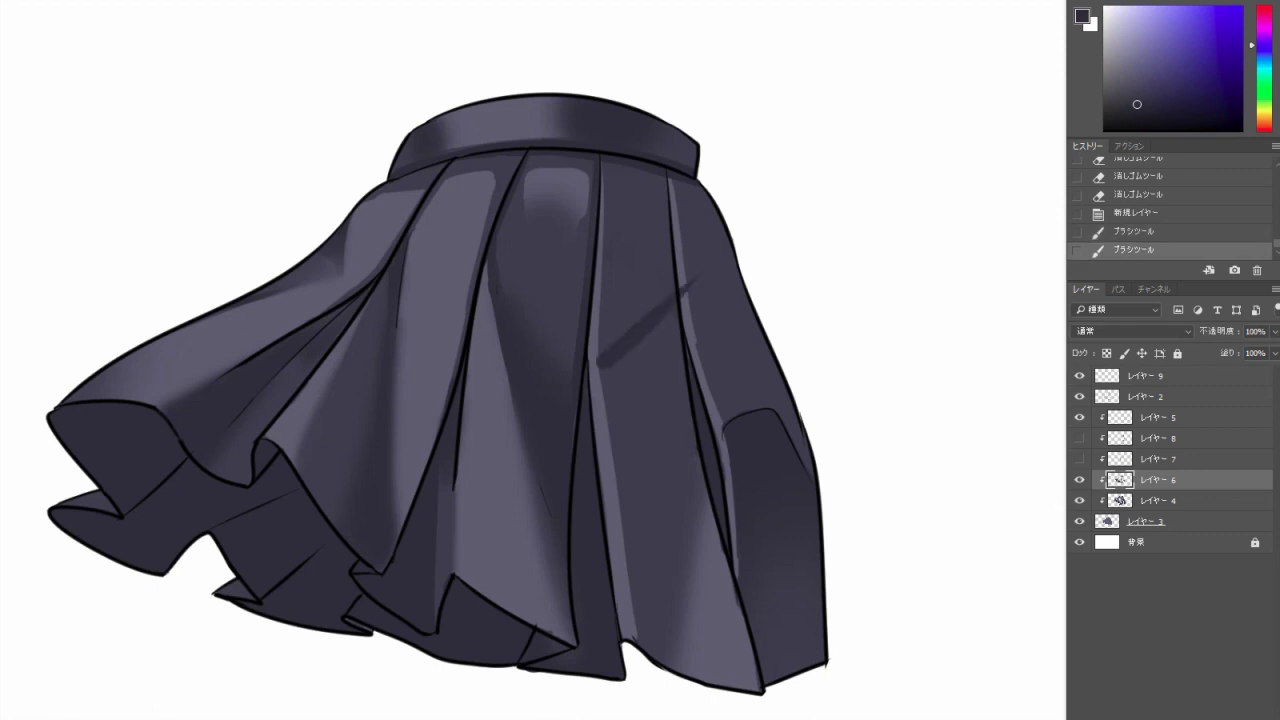
pyautogui.hotkey('ctrl', 'z')
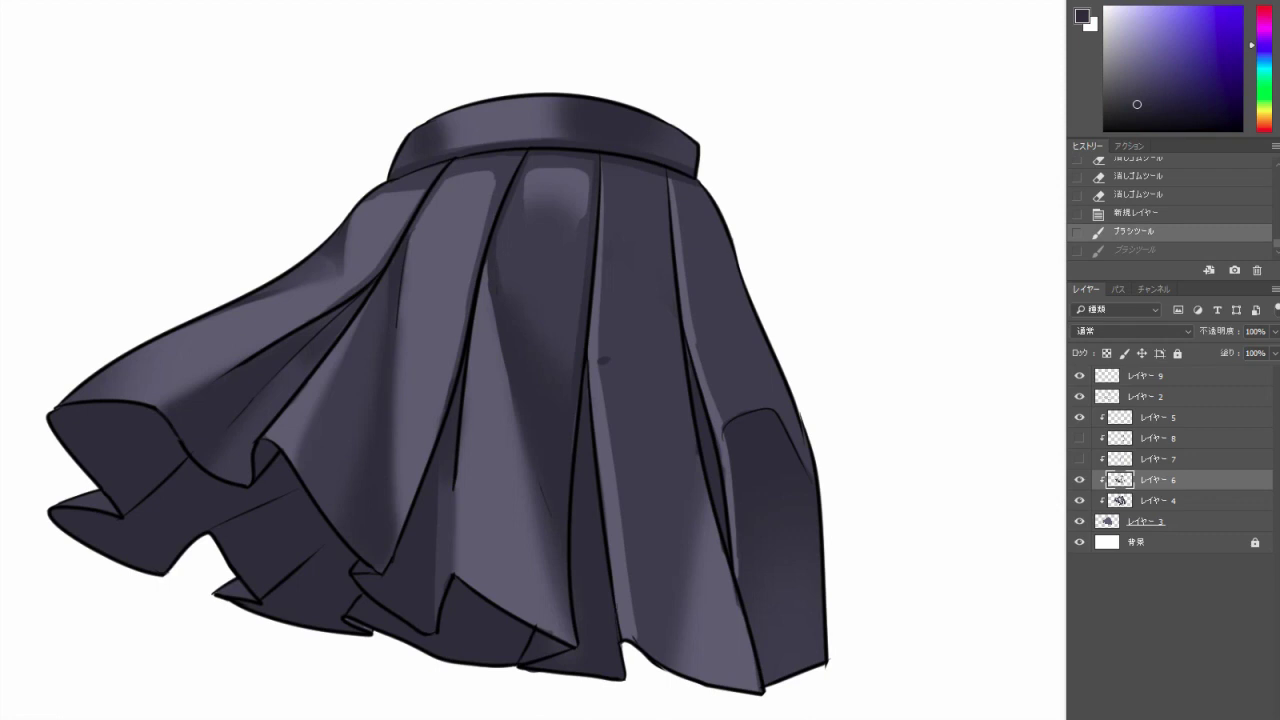
# Paint a dark shadow patch across the upper fourth pleat, with a lower edge rising toward the right fold.
pyautogui.moveTo(595, 360); pyautogui.dragTo(672, 303)
pyautogui.moveTo(605, 256)
pyautogui.mouseDown()
pyautogui.moveTo(615, 300)
pyautogui.moveTo(670, 278)
pyautogui.mouseUp()
pyautogui.scroll(2, 530, 400)
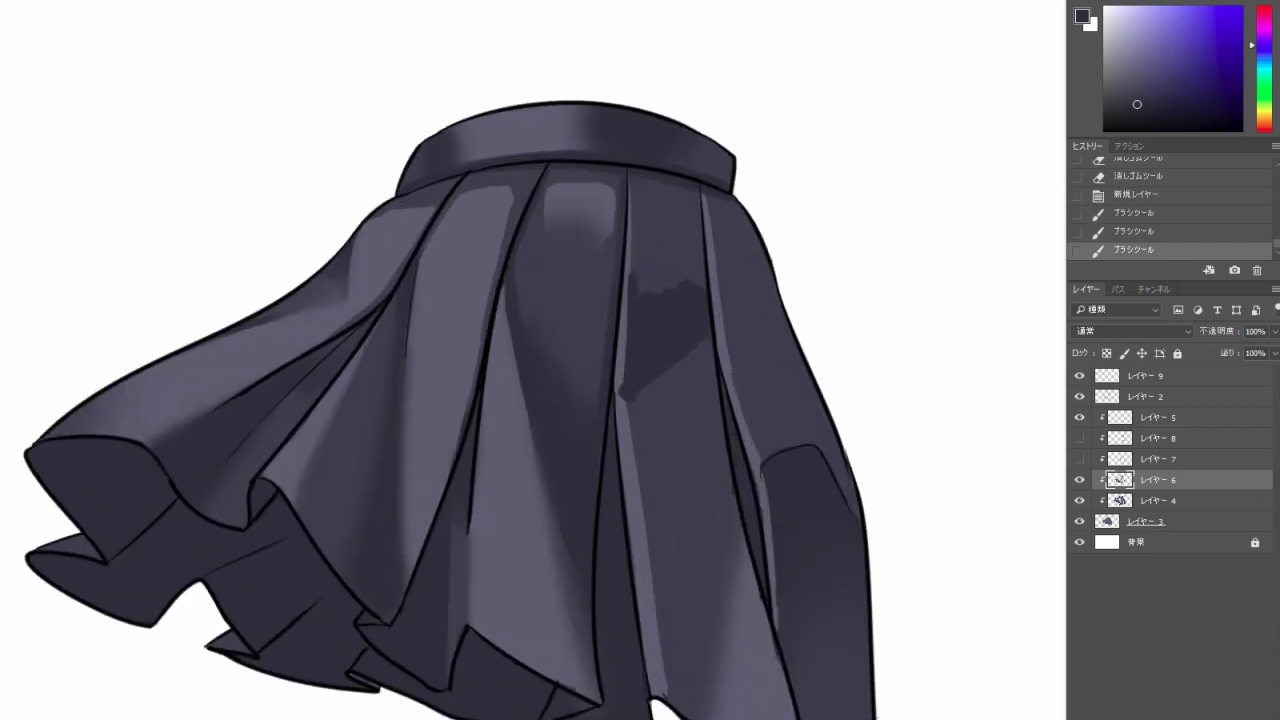
pyautogui.moveTo(664, 328); pyautogui.dragTo(664, 372)
# Trim the fourth pleat shadow's edges with the eraser and fill its rough upper part up toward the right fold.
pyautogui.rightClick(628, 196)
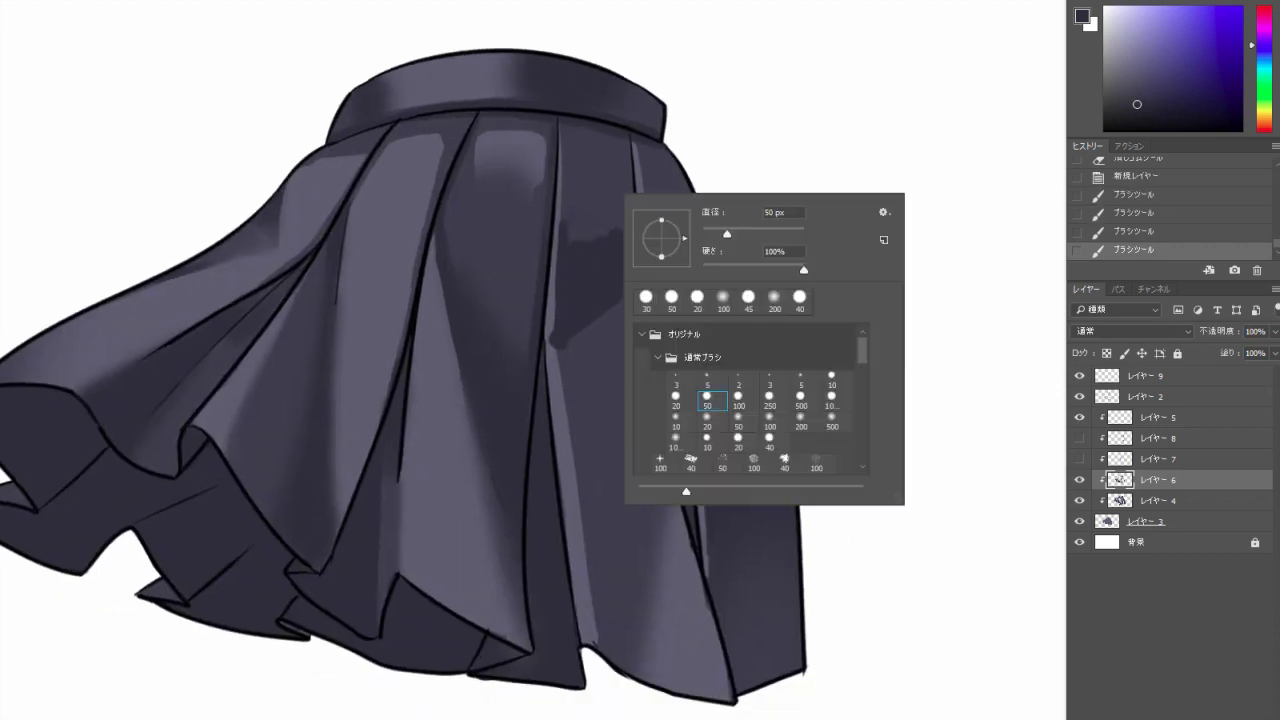
pyautogui.press('Escape')
pyautogui.press('e')
pyautogui.moveTo(557, 242); pyautogui.dragTo(557, 350)
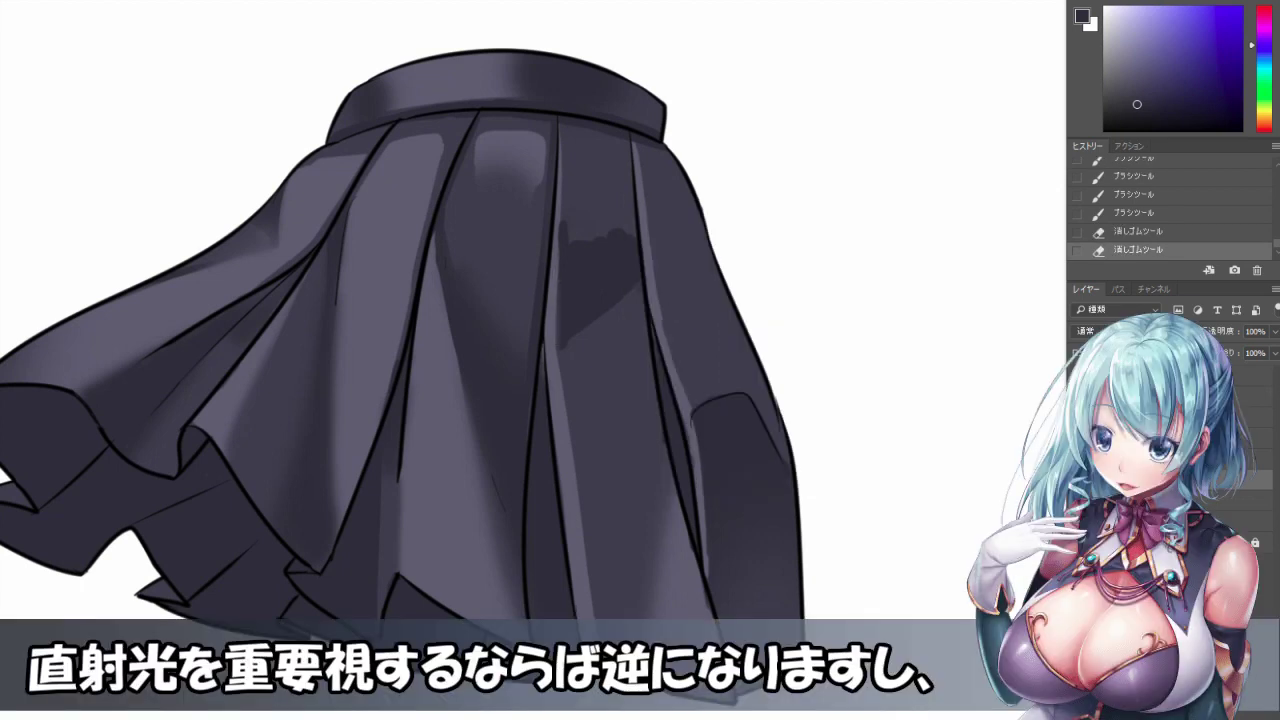
pyautogui.press('b')
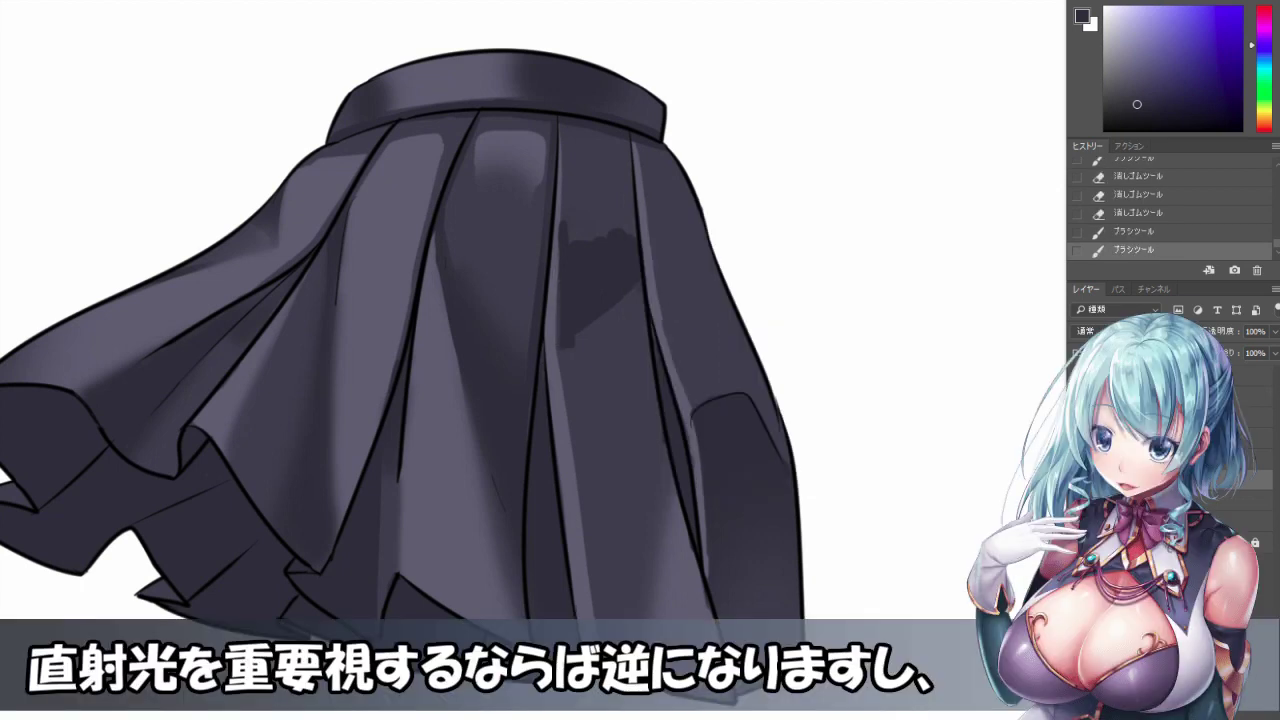
pyautogui.moveTo(572, 225)
pyautogui.mouseDown()
pyautogui.moveTo(600, 210)
pyautogui.moveTo(632, 220)
pyautogui.moveTo(615, 218)
pyautogui.moveTo(630, 198)
pyautogui.mouseUp()
pyautogui.press('e')
pyautogui.press('b')
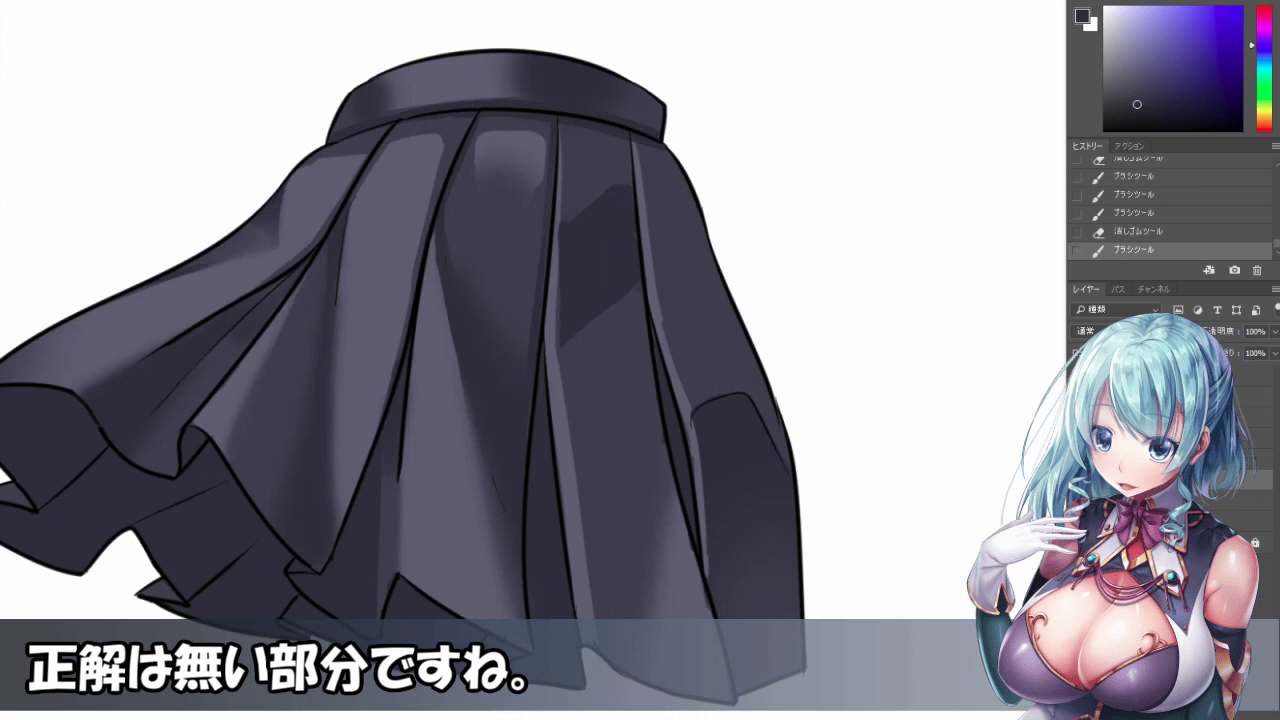
# Fade out the upper part of the fourth pleat's shadow with a soft eraser.
pyautogui.rightClick(696, 150)
pyautogui.press('Escape')
pyautogui.press('e')
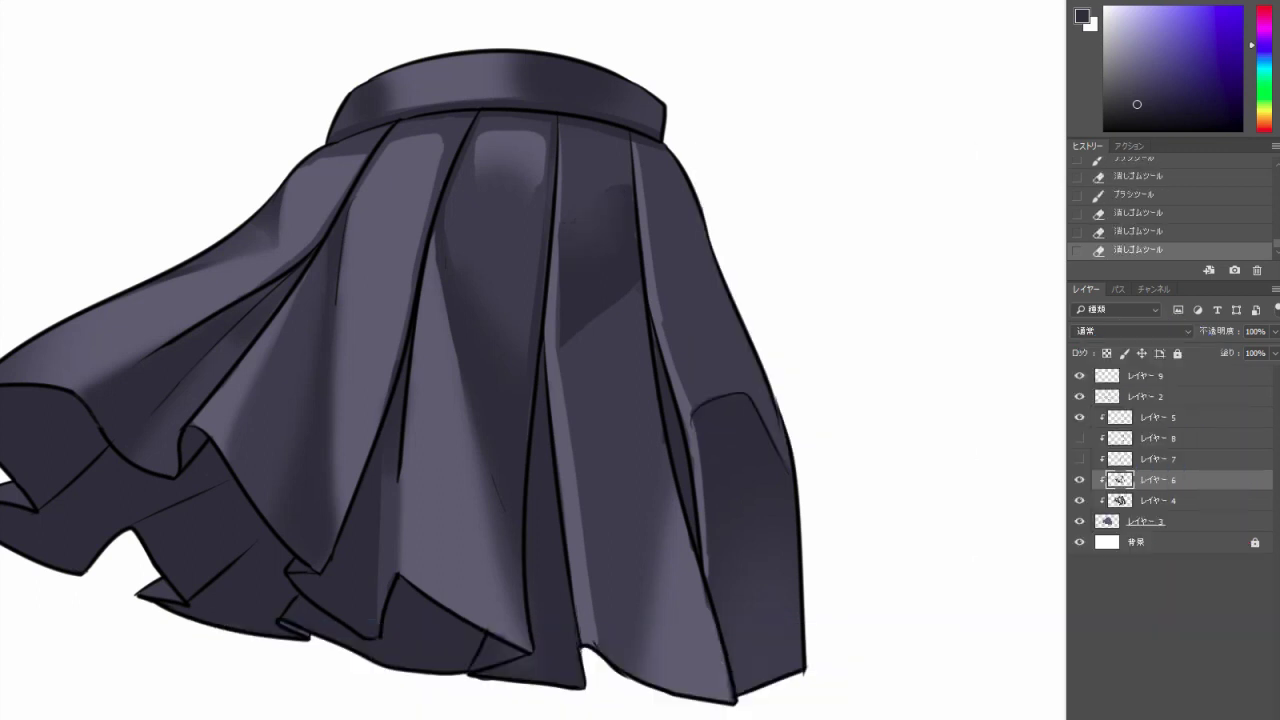
pyautogui.moveTo(585, 225); pyautogui.dragTo(610, 198)
pyautogui.hotkey('ctrl', '-')
pyautogui.hotkey('ctrl', '-')
pyautogui.hotkey('ctrl', '+')
pyautogui.hotkey('ctrl', '+')
pyautogui.hotkey('ctrl', '+')
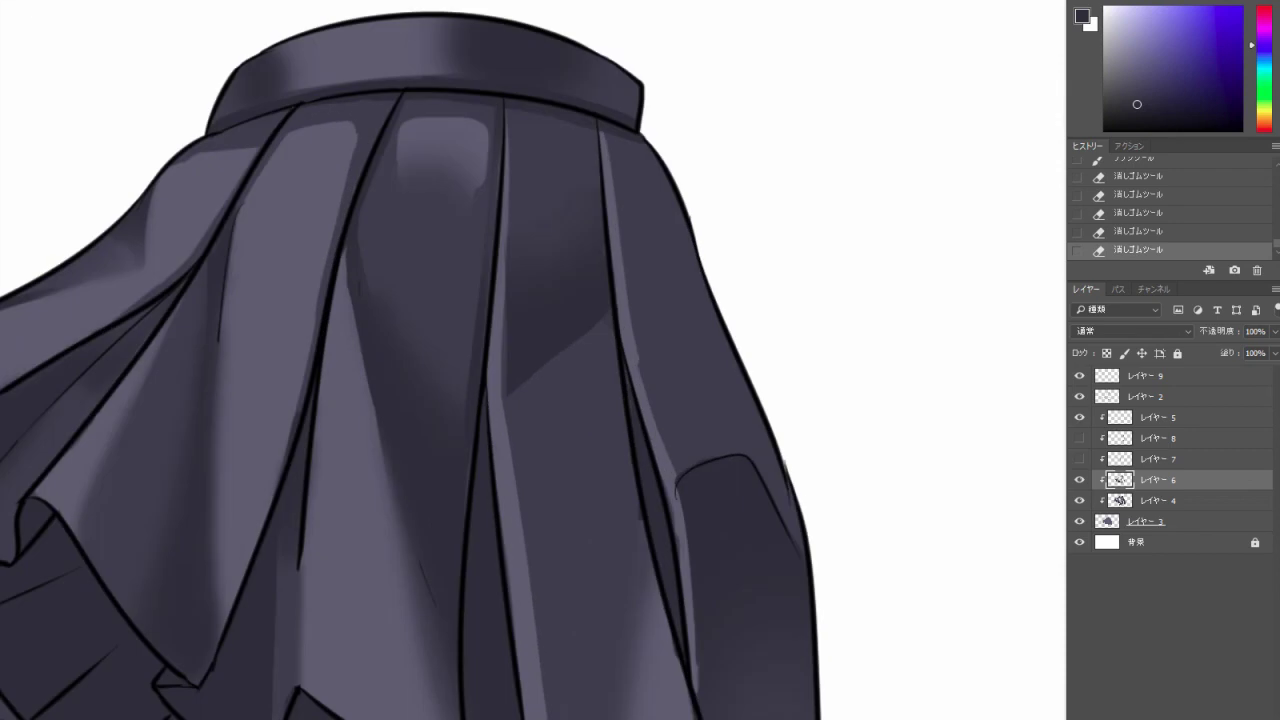
# Touch up the lower edge of the fourth pleat's shadow with a small soft brush.
pyautogui.rightClick(673, 245)
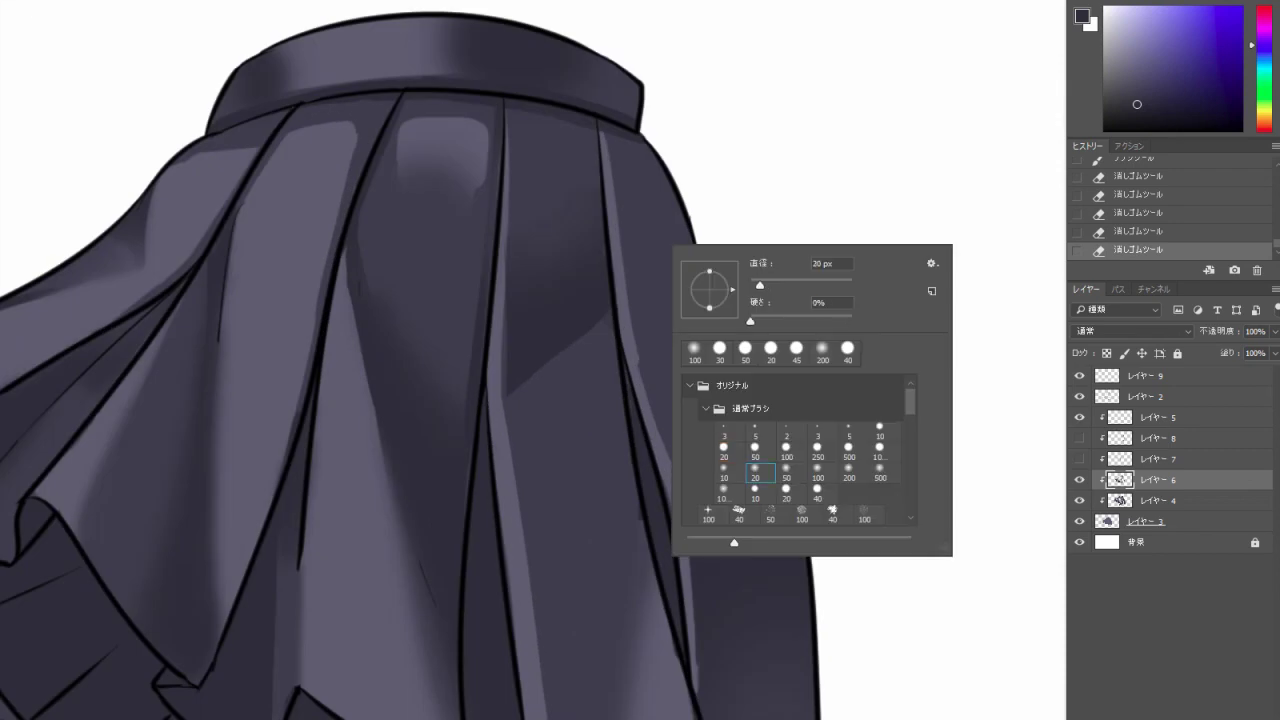
pyautogui.press('Escape')
pyautogui.moveTo(490, 378); pyautogui.dragTo(525, 415)
pyautogui.hotkey('ctrl', 'z')
pyautogui.moveTo(500, 390); pyautogui.dragTo(535, 425)
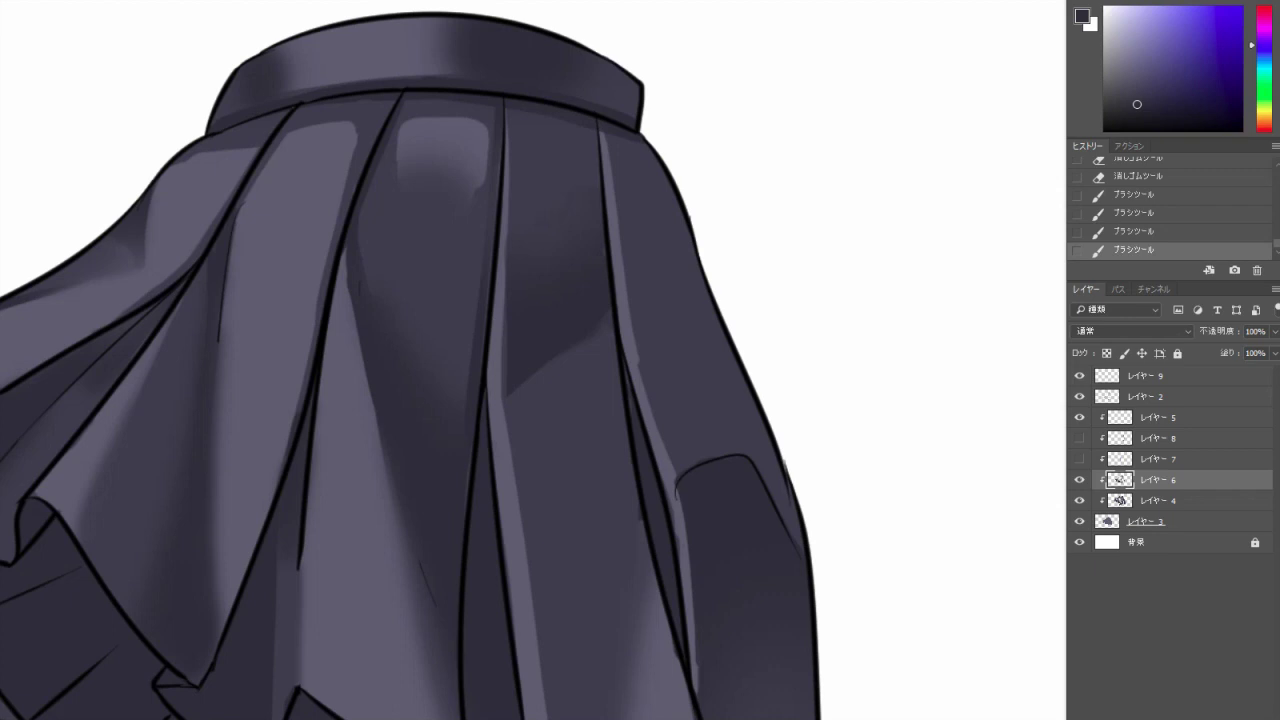
pyautogui.scroll(-2, 665, 227)
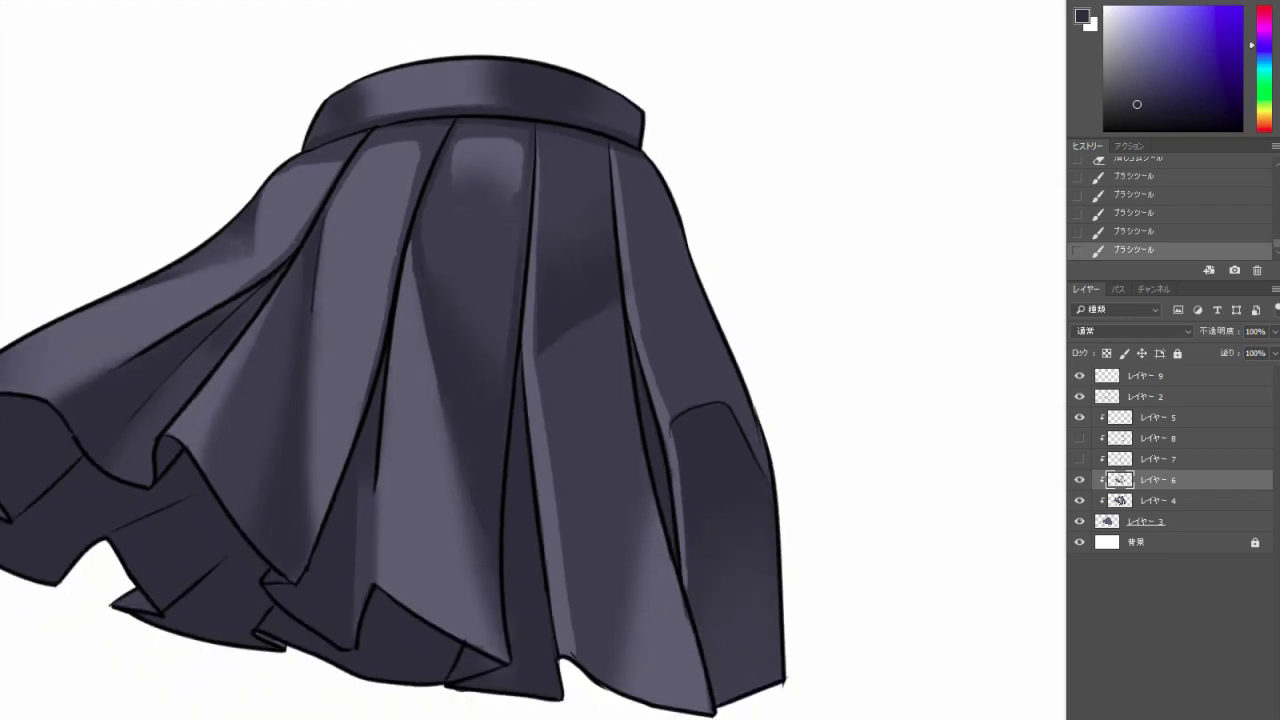
pyautogui.rightClick(697, 135)
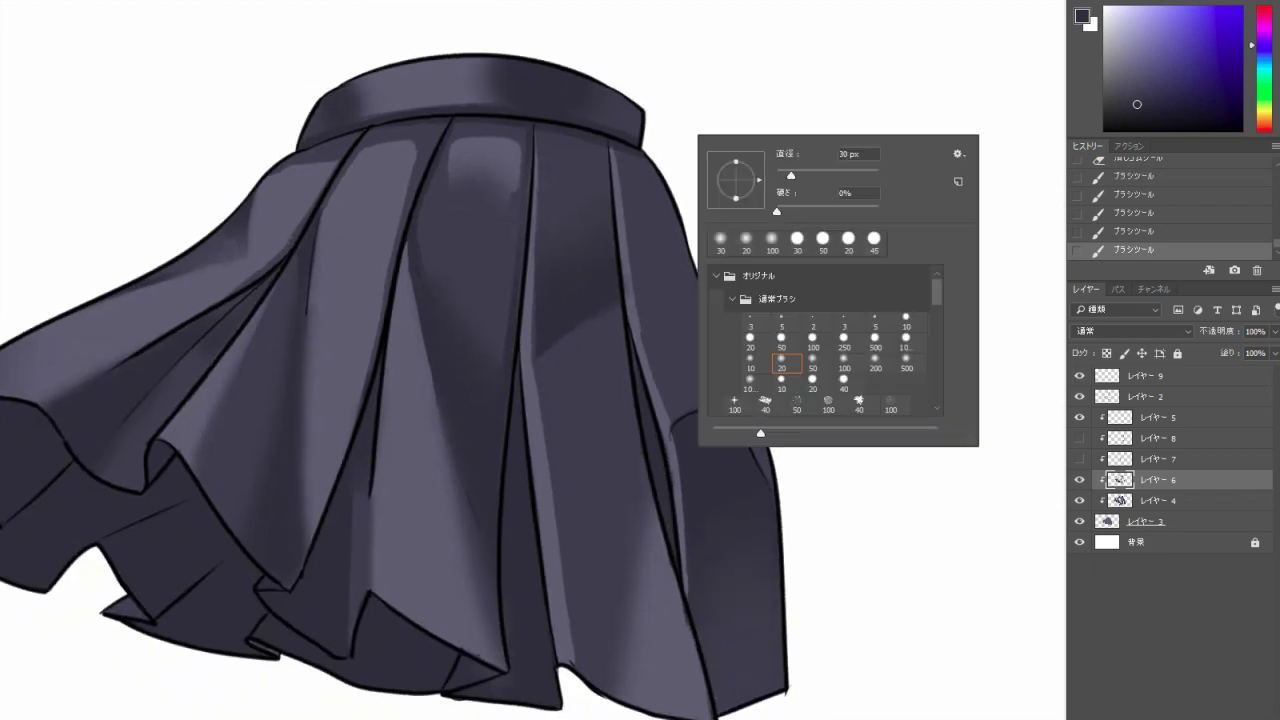
pyautogui.press('Escape')
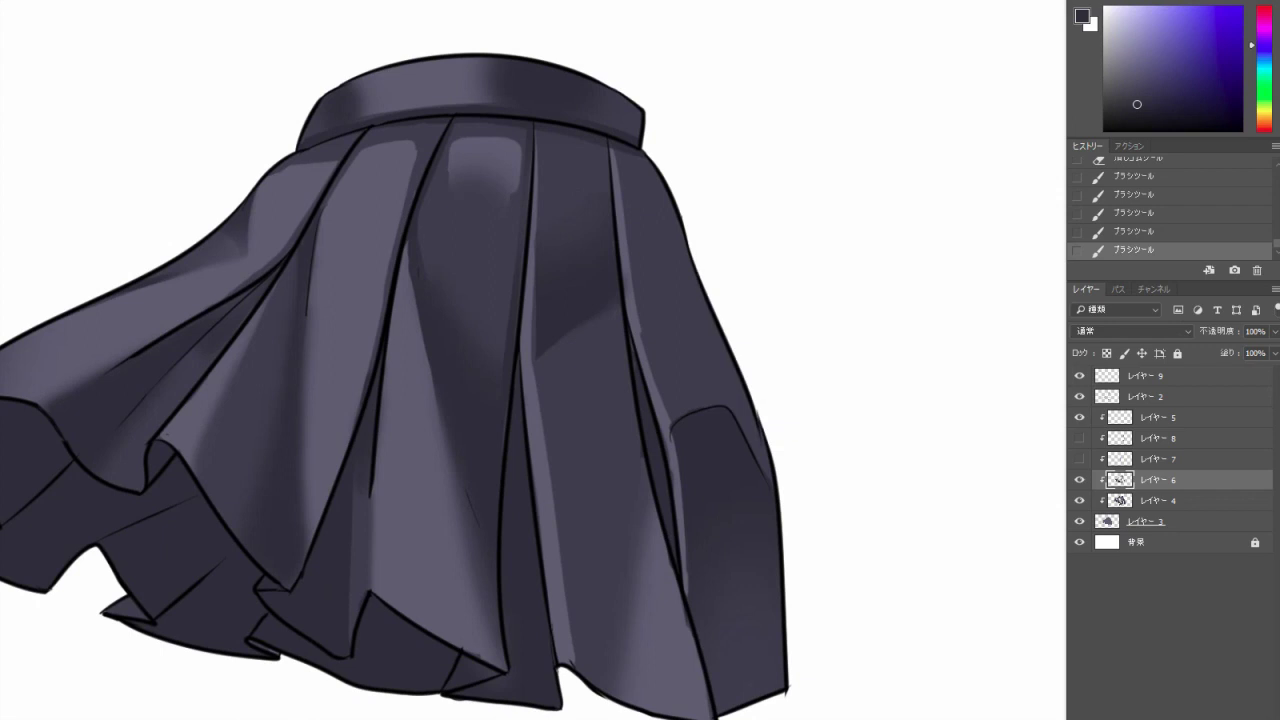
# Try a shadow stroke on the lower fourth pleat near the hem, compare with and without it, and undo it.
pyautogui.scroll(-2, 765, 236)
pyautogui.rightClick(765, 236)
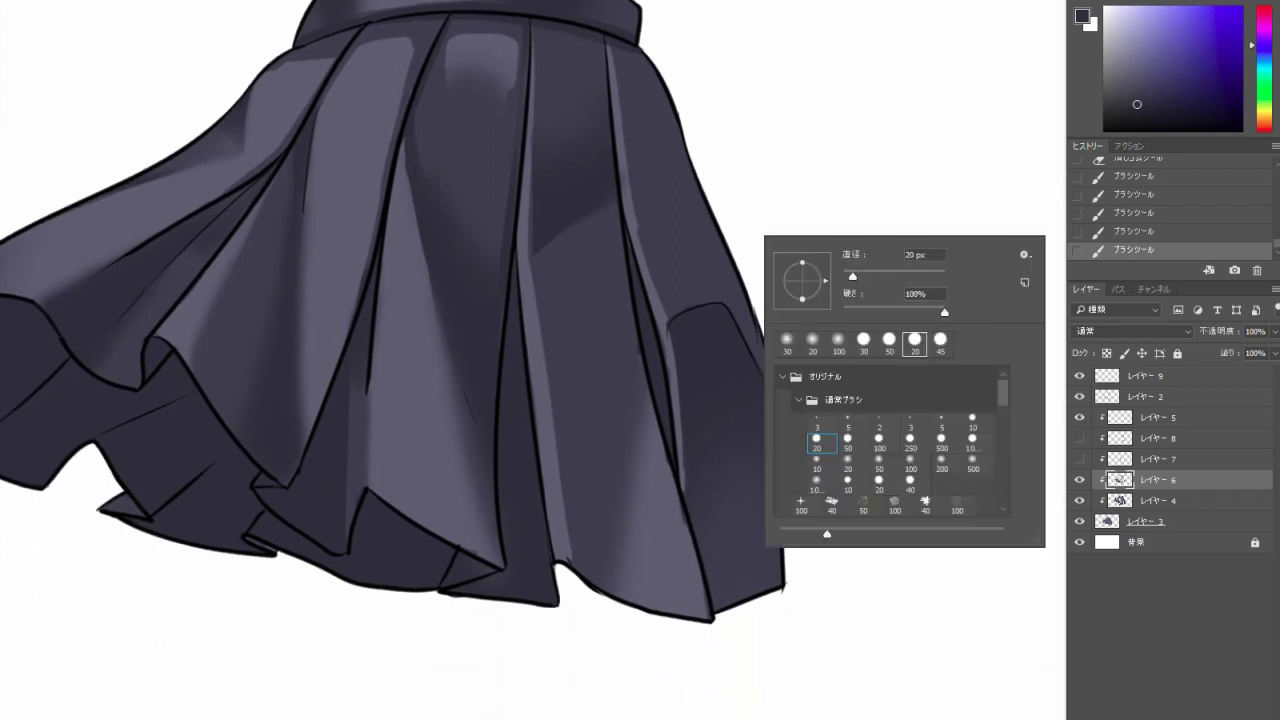
pyautogui.press('Escape')
pyautogui.moveTo(640, 450); pyautogui.dragTo(606, 558)
pyautogui.hotkey('ctrl', 'z')
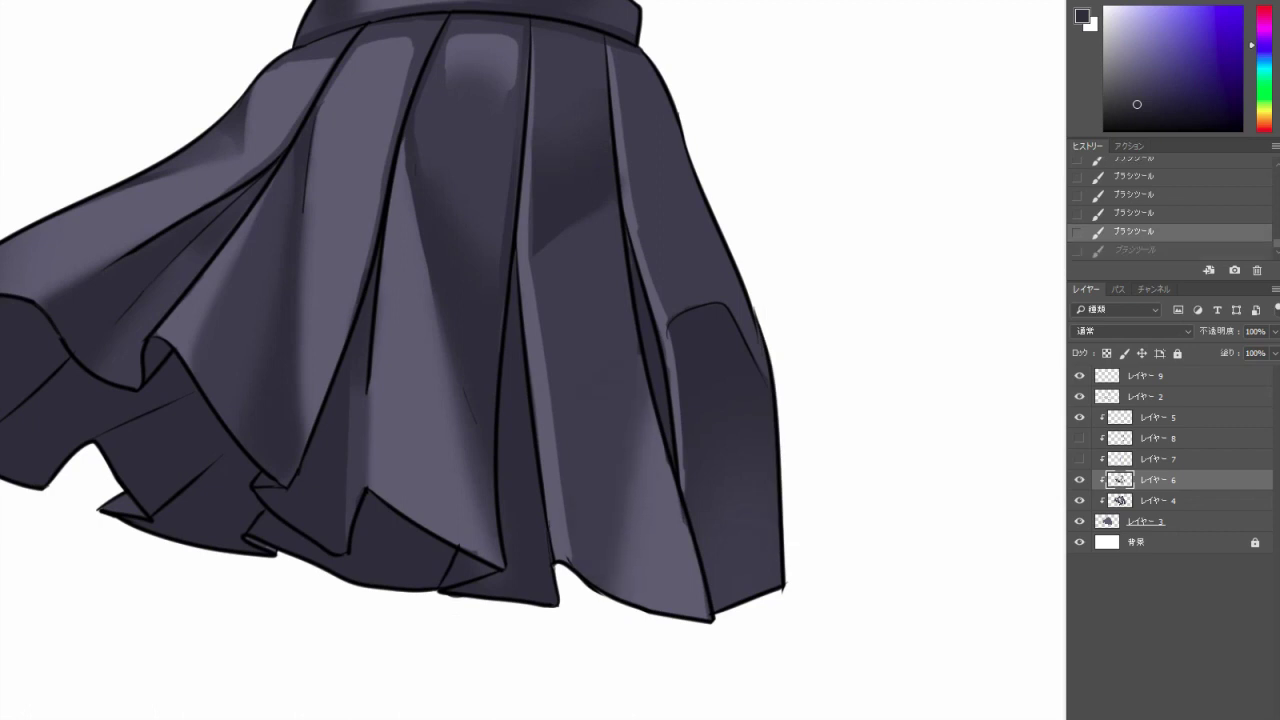
pyautogui.hotkey('ctrl', 'shift', 'z')
pyautogui.scroll(-1, 700, 440)
pyautogui.hotkey('ctrl', 'z')
pyautogui.hotkey('ctrl', 'shift', 'z')
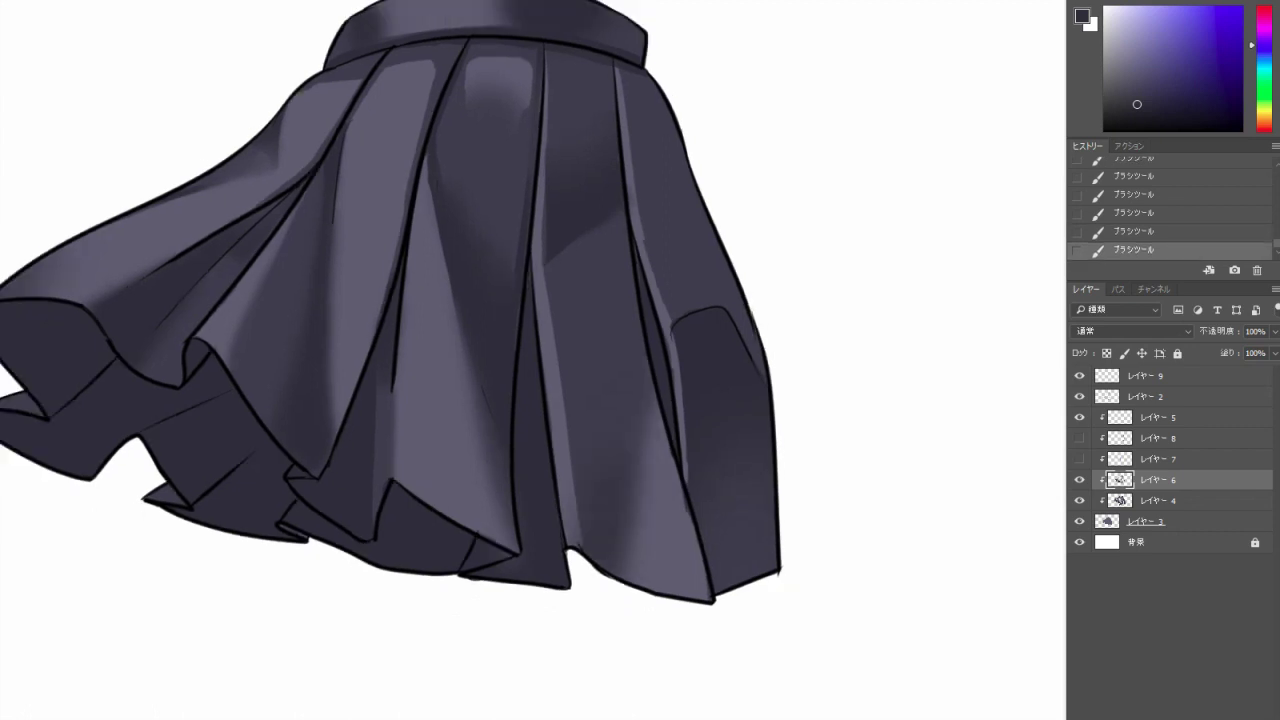
pyautogui.hotkey('ctrl', 'z')
pyautogui.hotkey('ctrl', 'shift', 'z')
pyautogui.hotkey('ctrl', 'z')
# Switch to the 50 px hard brush and test a shadow dab at the fifth pleat's upper outer edge, undoing it.
pyautogui.rightClick(750, 95)
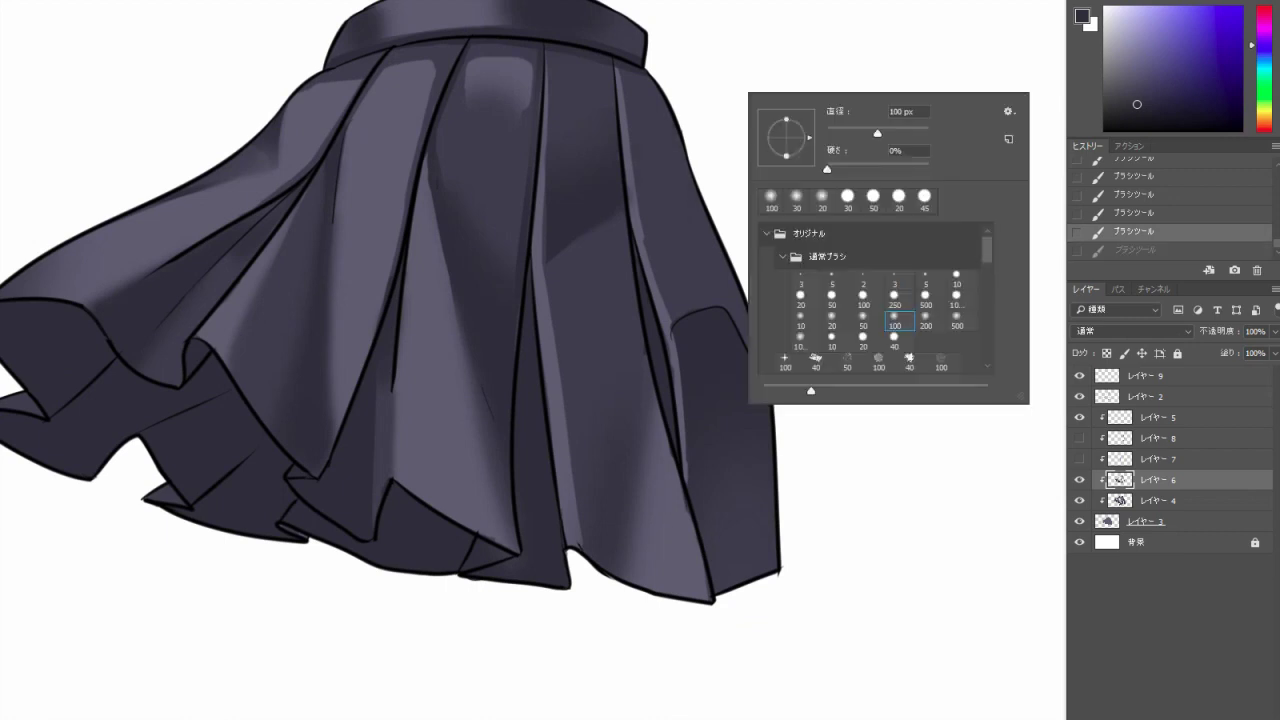
pyautogui.click(873, 199)
pyautogui.press('Return')
pyautogui.scroll(1, 668, 147)
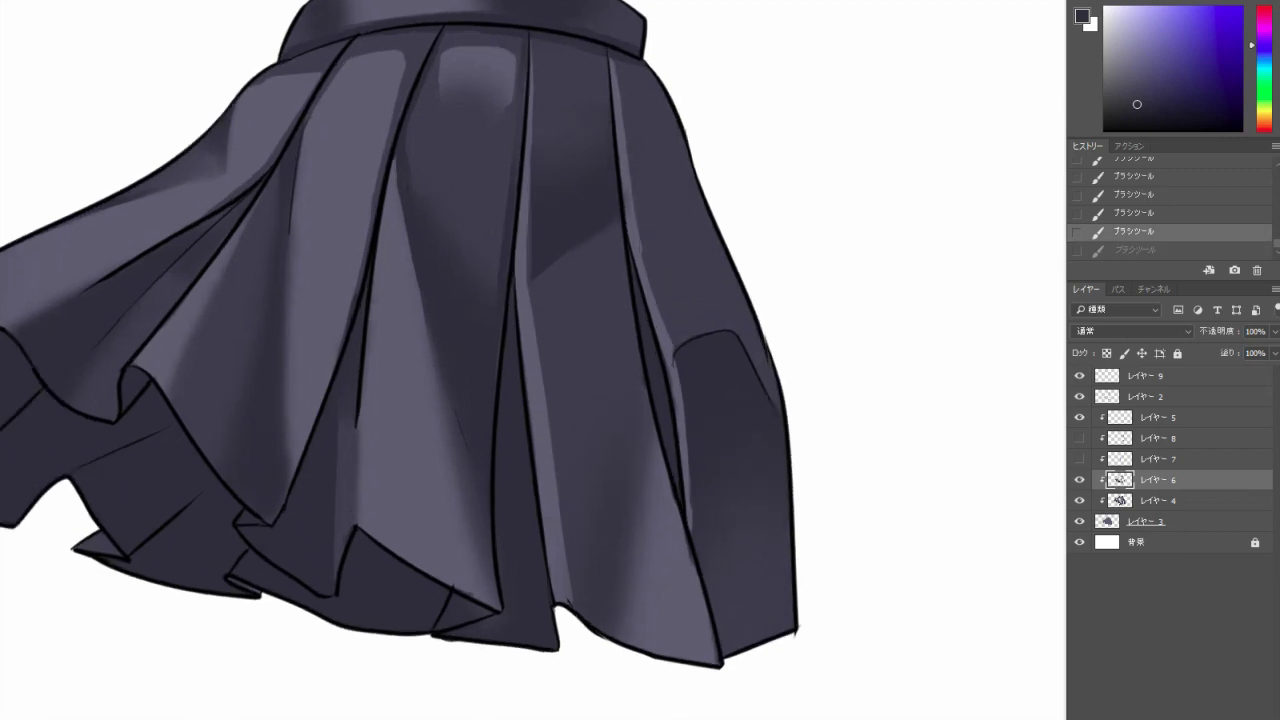
pyautogui.scroll(1, 680, 150)
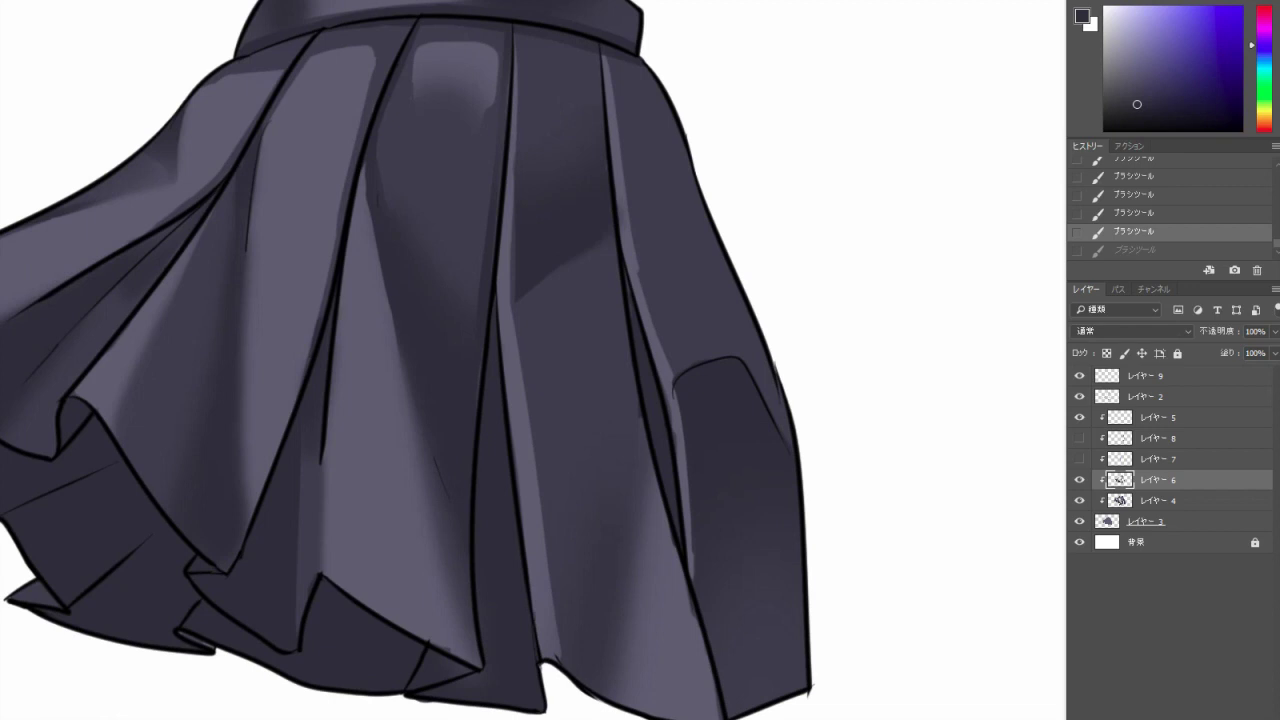
pyautogui.moveTo(686, 158); pyautogui.dragTo(646, 166)
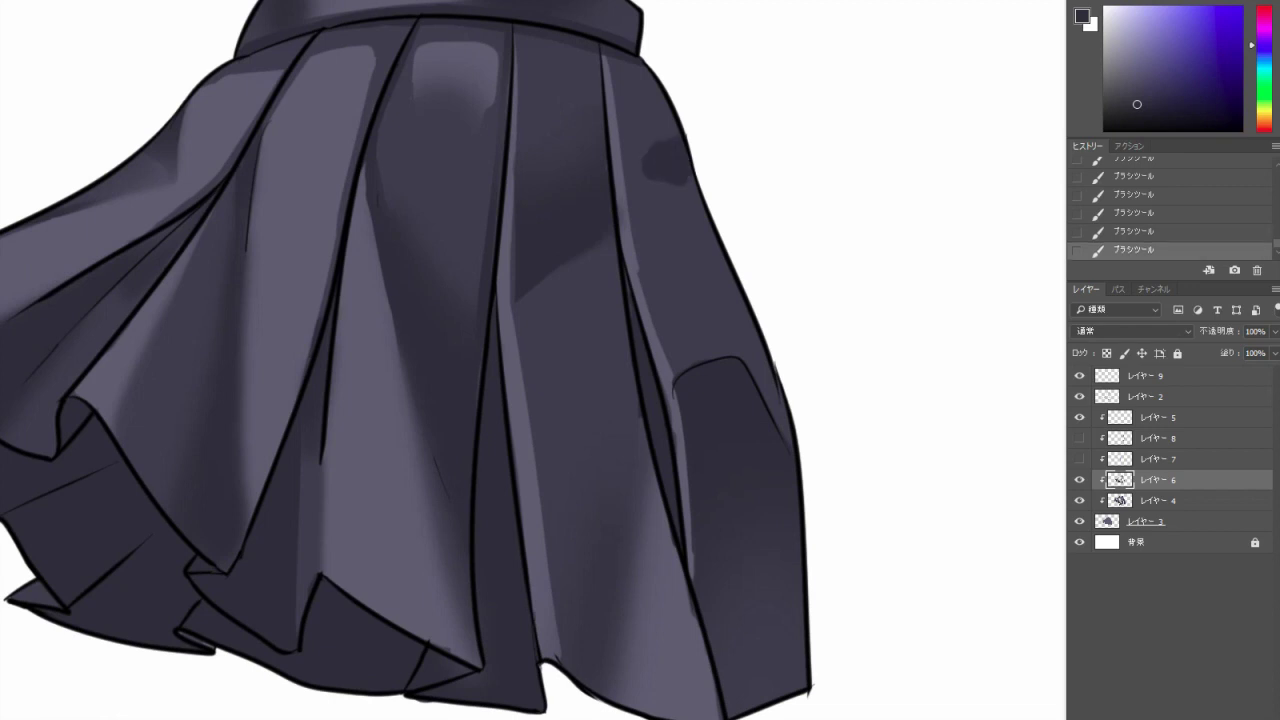
pyautogui.hotkey('ctrl', 'z')
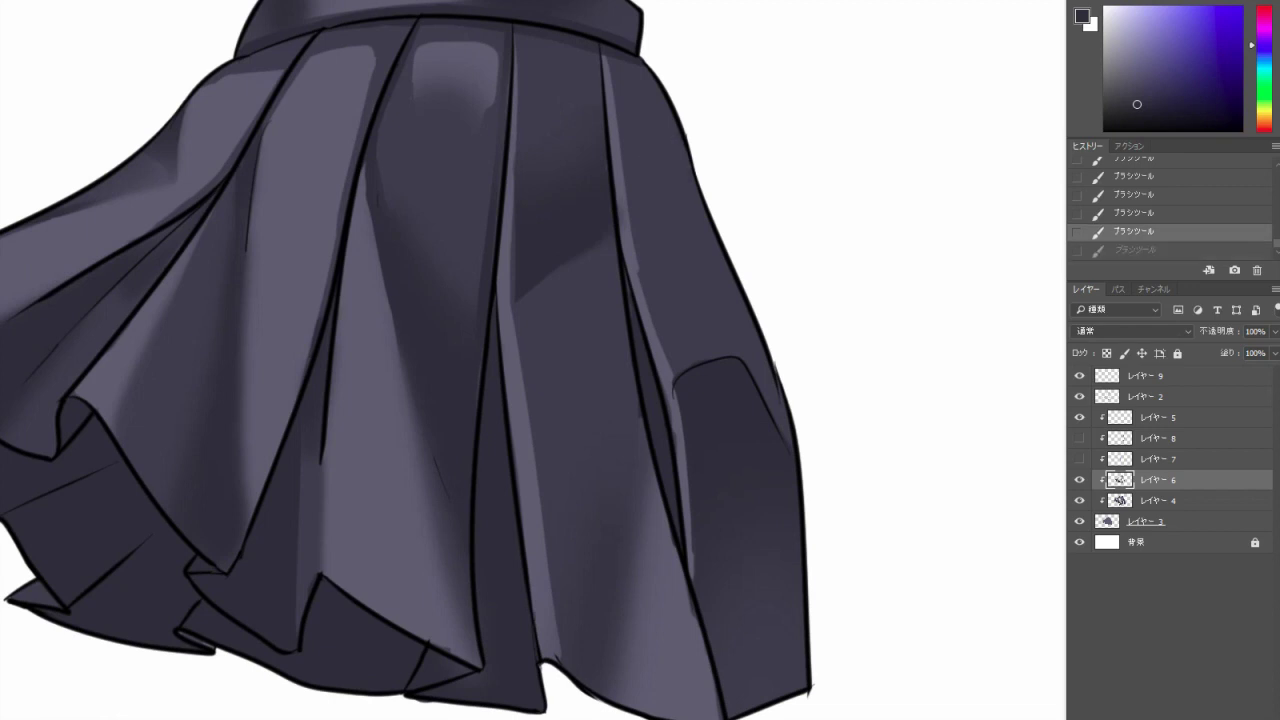
# Add a new layer at the top of the stack and choose bright red as the foreground color.
pyautogui.scroll(2, 640, 40)
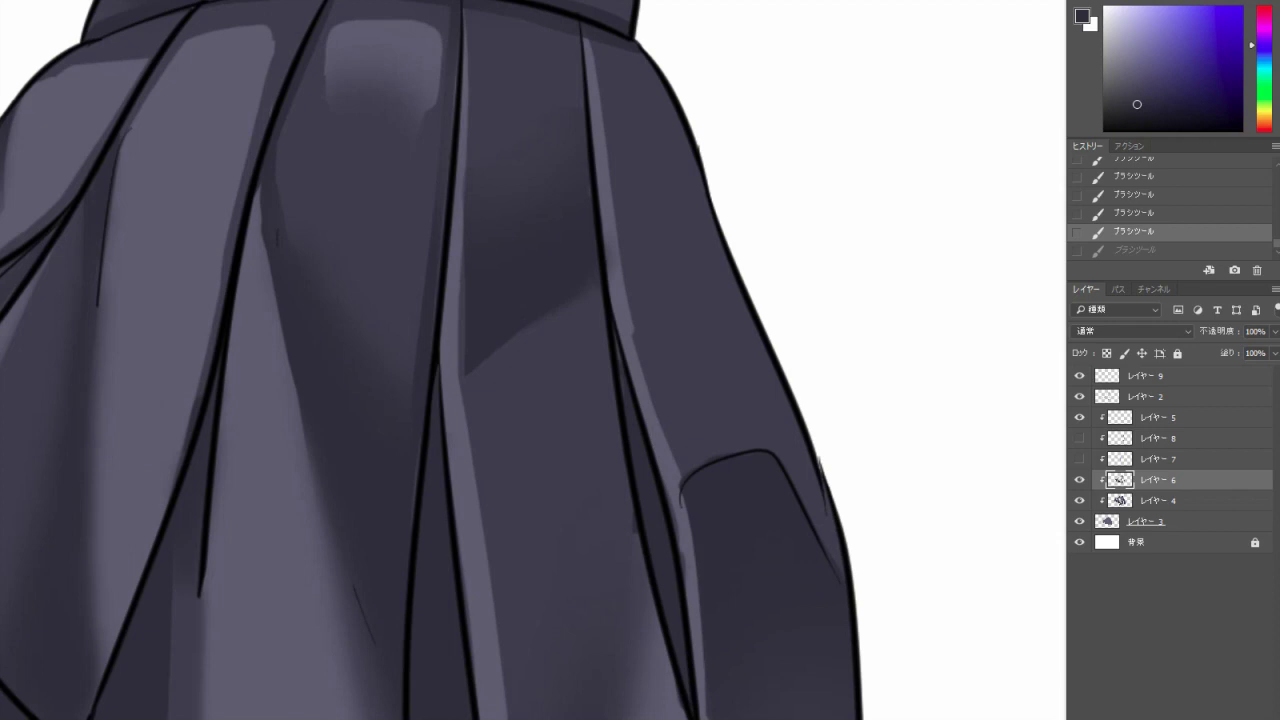
pyautogui.hotkey('alt', 'shift', ']')
pyautogui.hotkey('ctrl', 'shift', 'alt', 'n')
pyautogui.click(1264, 8)
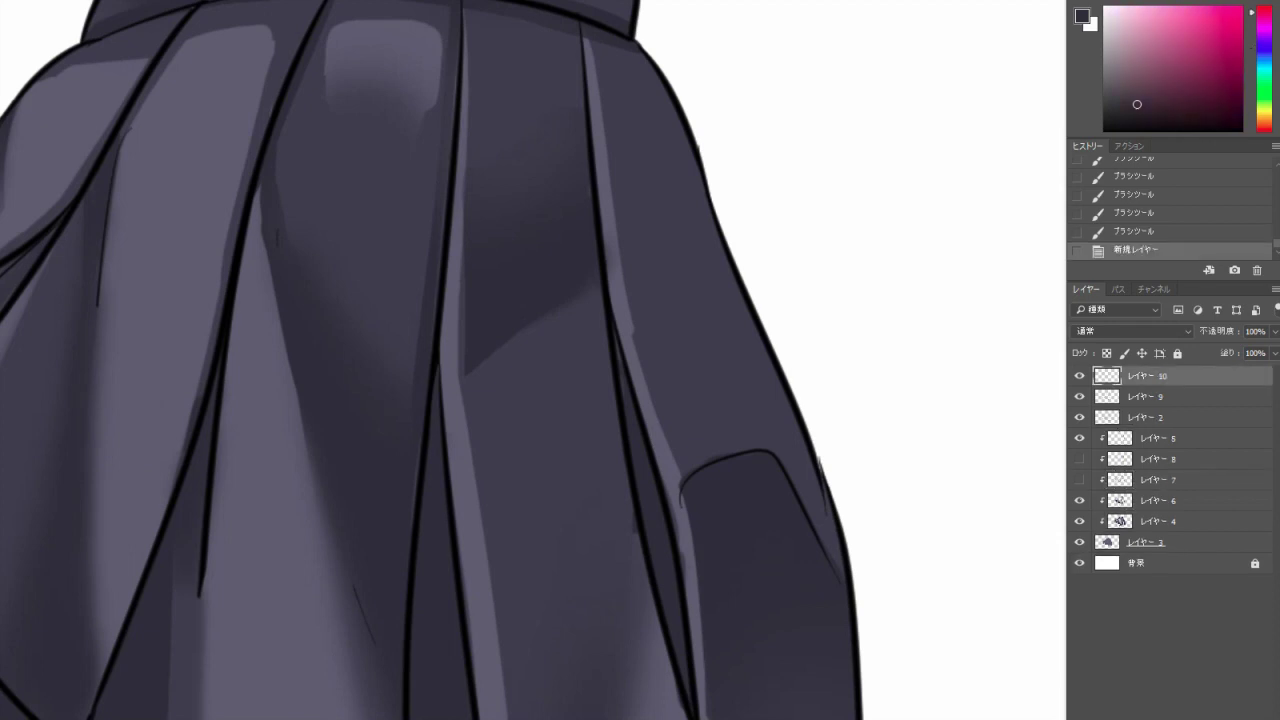
pyautogui.click(1240, 7)
pyautogui.moveTo(432, 360); pyautogui.dragTo(394, 394)
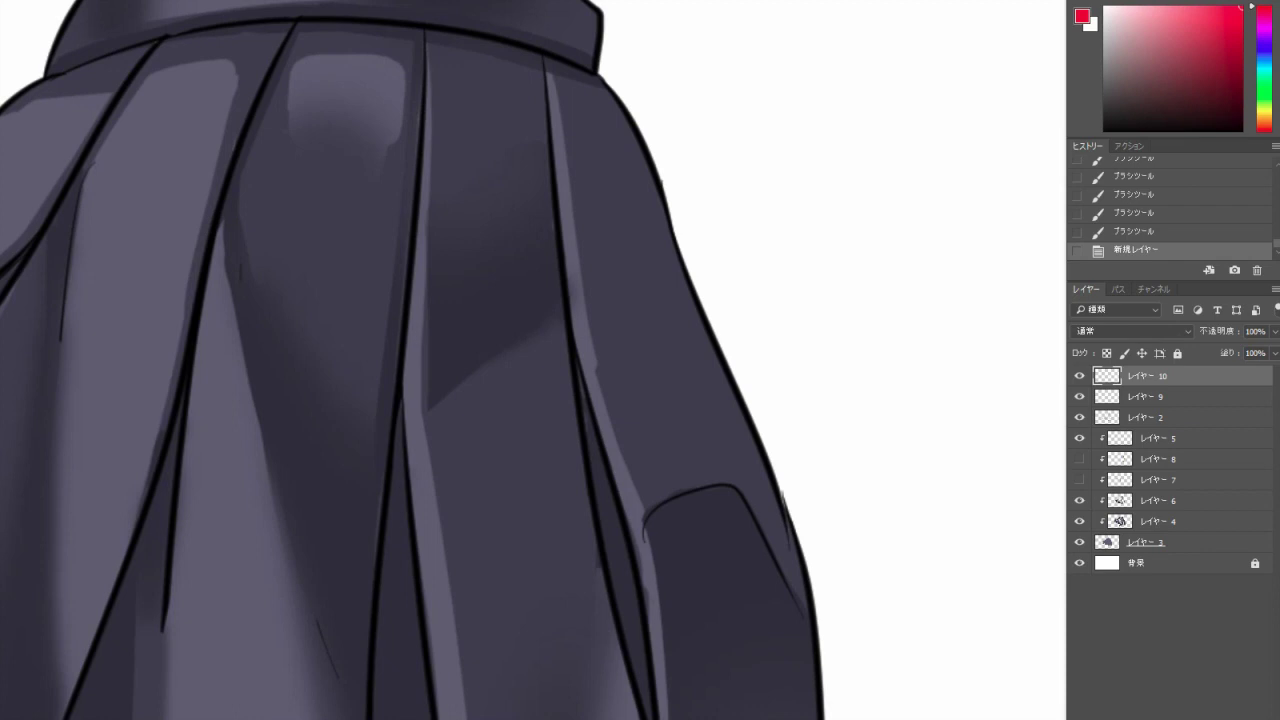
# Try red guide curves along the fifth pleat's upper outer contour, undoing each one, and delete the guide layer.
pyautogui.moveTo(652, 86); pyautogui.dragTo(752, 318)
pyautogui.hotkey('ctrl', 'z')
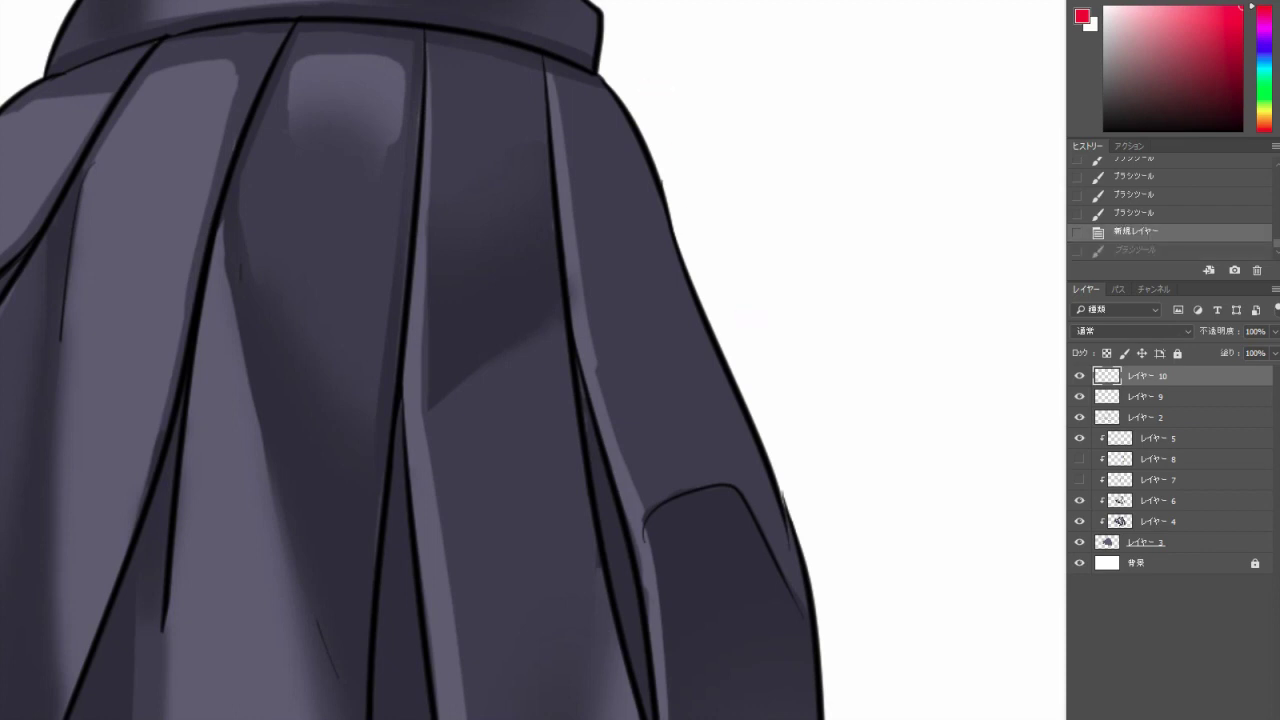
pyautogui.moveTo(620, 78); pyautogui.dragTo(738, 322)
pyautogui.hotkey('ctrl', 'z')
pyautogui.moveTo(622, 76); pyautogui.dragTo(738, 320)
pyautogui.hotkey('ctrl', 'z')
pyautogui.moveTo(622, 74); pyautogui.dragTo(738, 326)
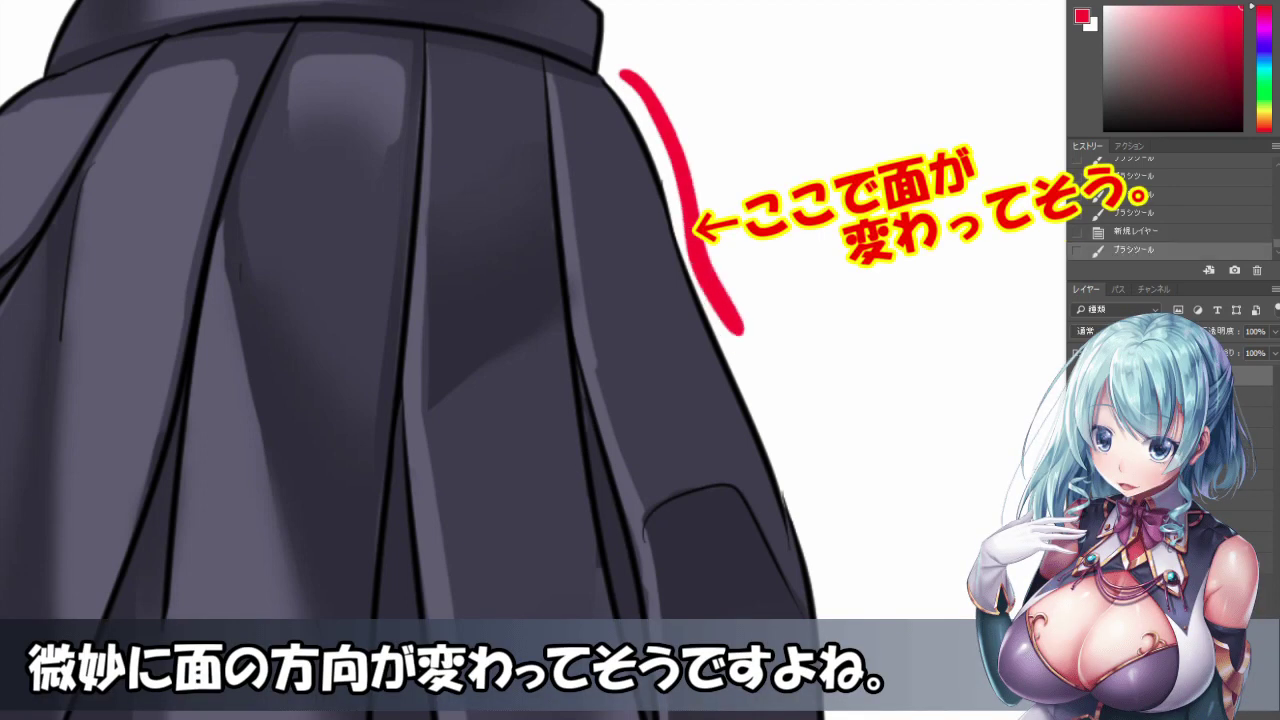
pyautogui.hotkey('ctrl', 'z')
pyautogui.moveTo(622, 82); pyautogui.dragTo(738, 338)
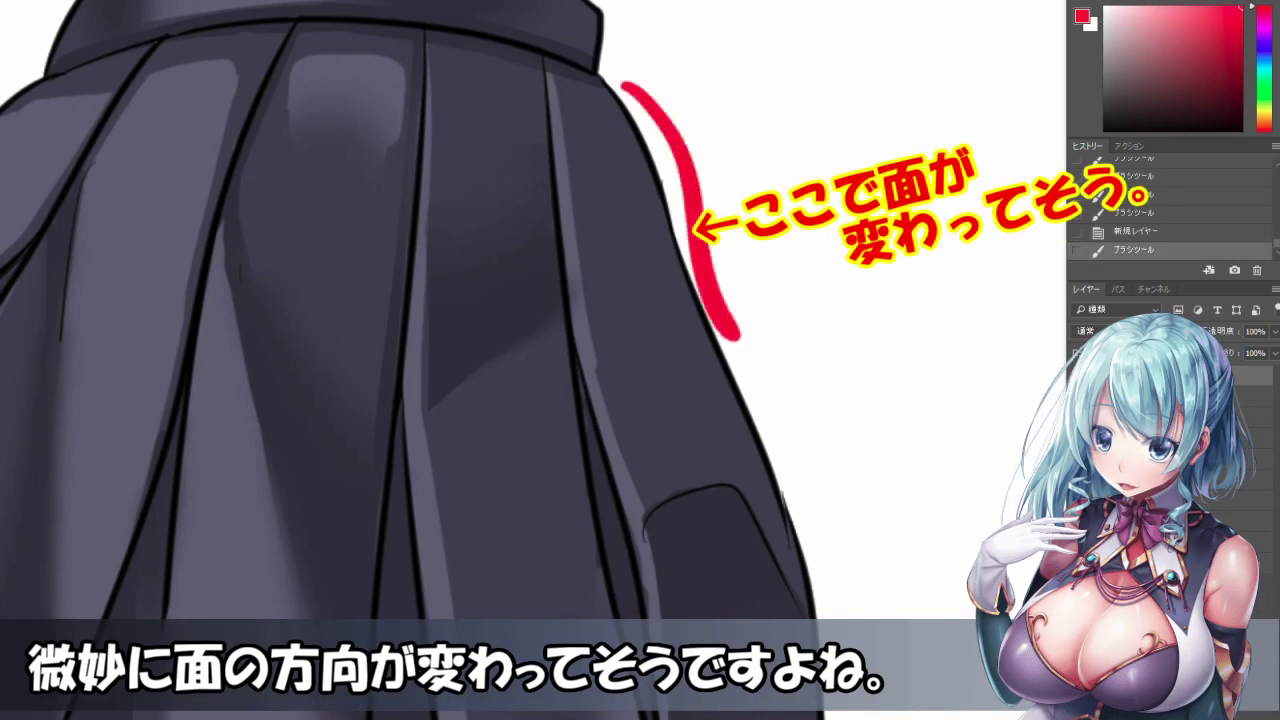
pyautogui.hotkey('ctrl', 'z')
pyautogui.press('Delete')
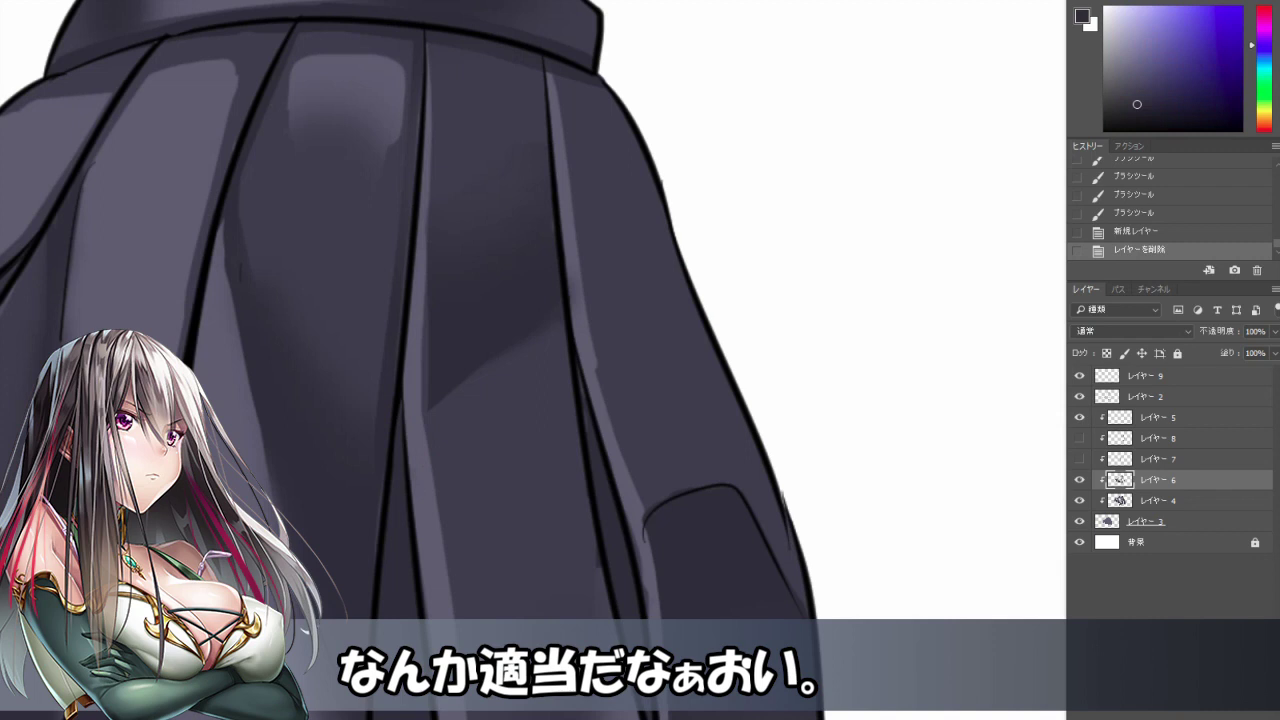
# Paint a dark shadow on レイヤー 6 along the fifth pleat's upper left fold and across to its outer contour.
pyautogui.moveTo(672, 212)
pyautogui.mouseDown()
pyautogui.moveTo(662, 240)
pyautogui.moveTo(614, 248)
pyautogui.mouseUp()
pyautogui.moveTo(588, 128); pyautogui.dragTo(580, 255)
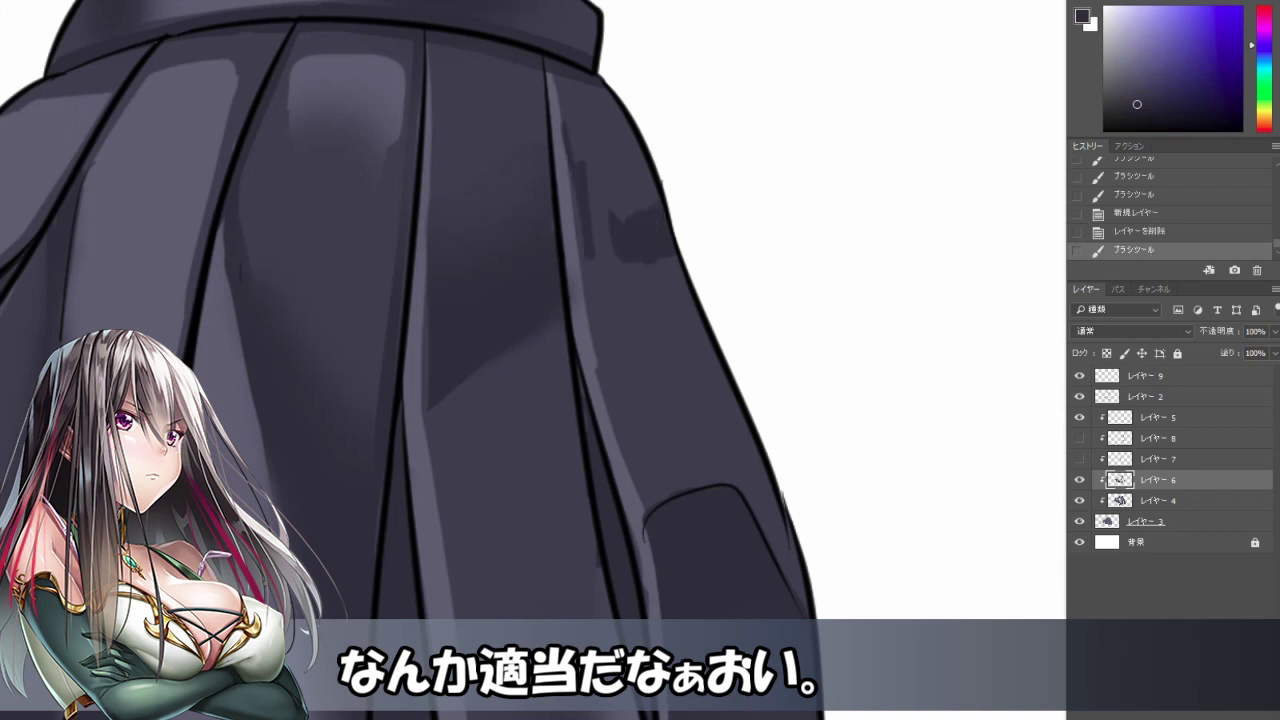
pyautogui.moveTo(590, 160); pyautogui.dragTo(620, 270)
pyautogui.rightClick(656, 120)
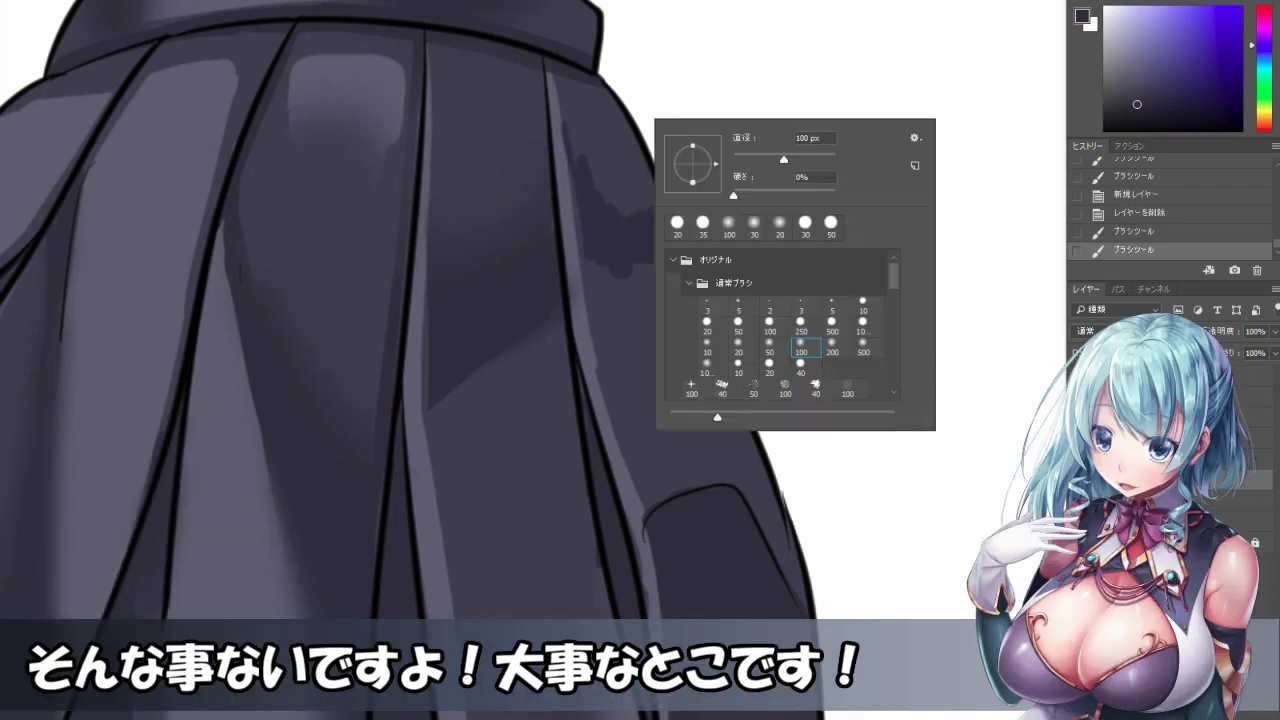
pyautogui.press('Escape')
pyautogui.moveTo(575, 118); pyautogui.dragTo(580, 258)
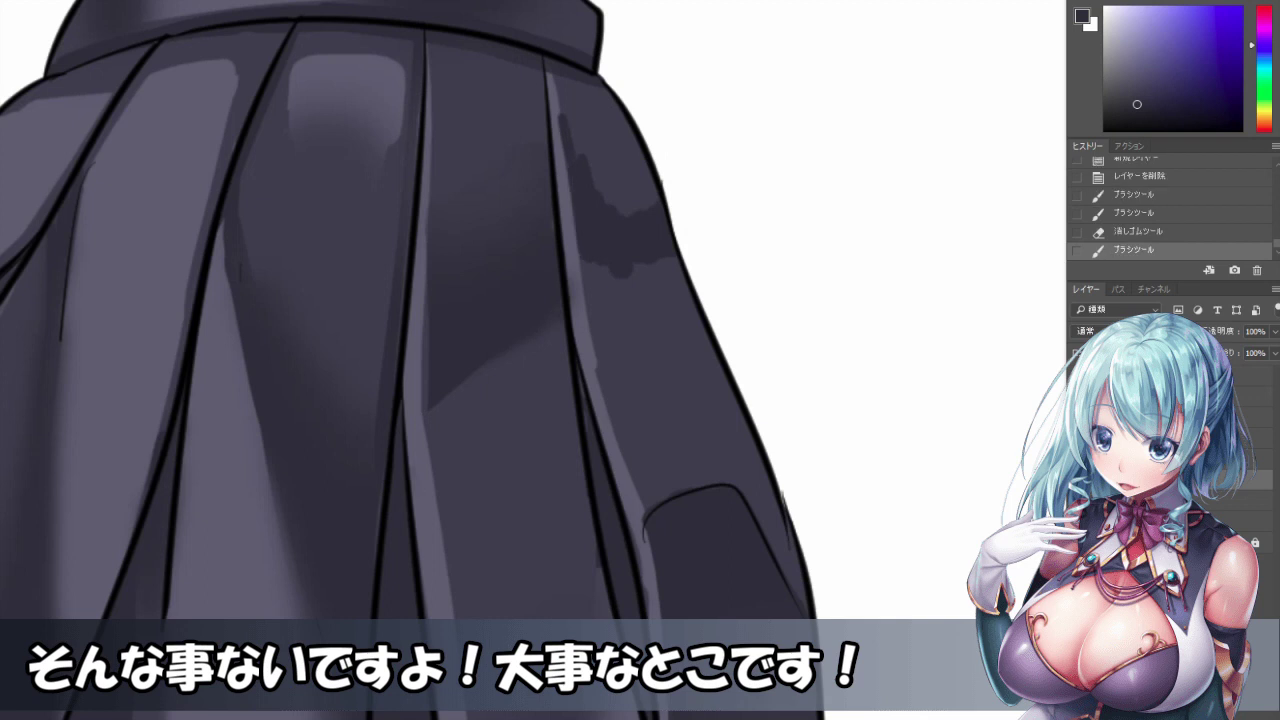
# Clean up the fifth pleat shadow with the eraser, rounding its upper edge into a curve and smoothing its lower edge.
pyautogui.rightClick(610, 136)
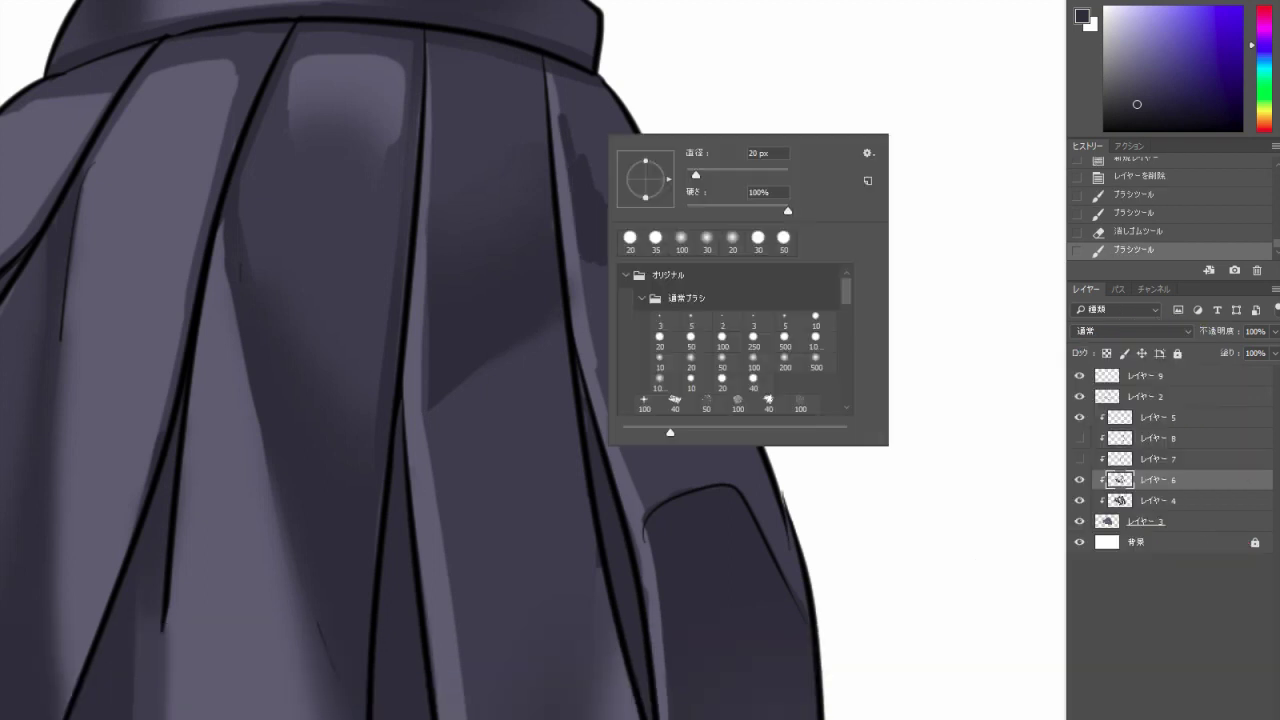
pyautogui.click(665, 342)
pyautogui.press('Escape')
pyautogui.press('e')
pyautogui.moveTo(585, 170); pyautogui.dragTo(650, 240)
pyautogui.moveTo(580, 160); pyautogui.dragTo(600, 194)
pyautogui.moveTo(560, 115); pyautogui.dragTo(570, 132)
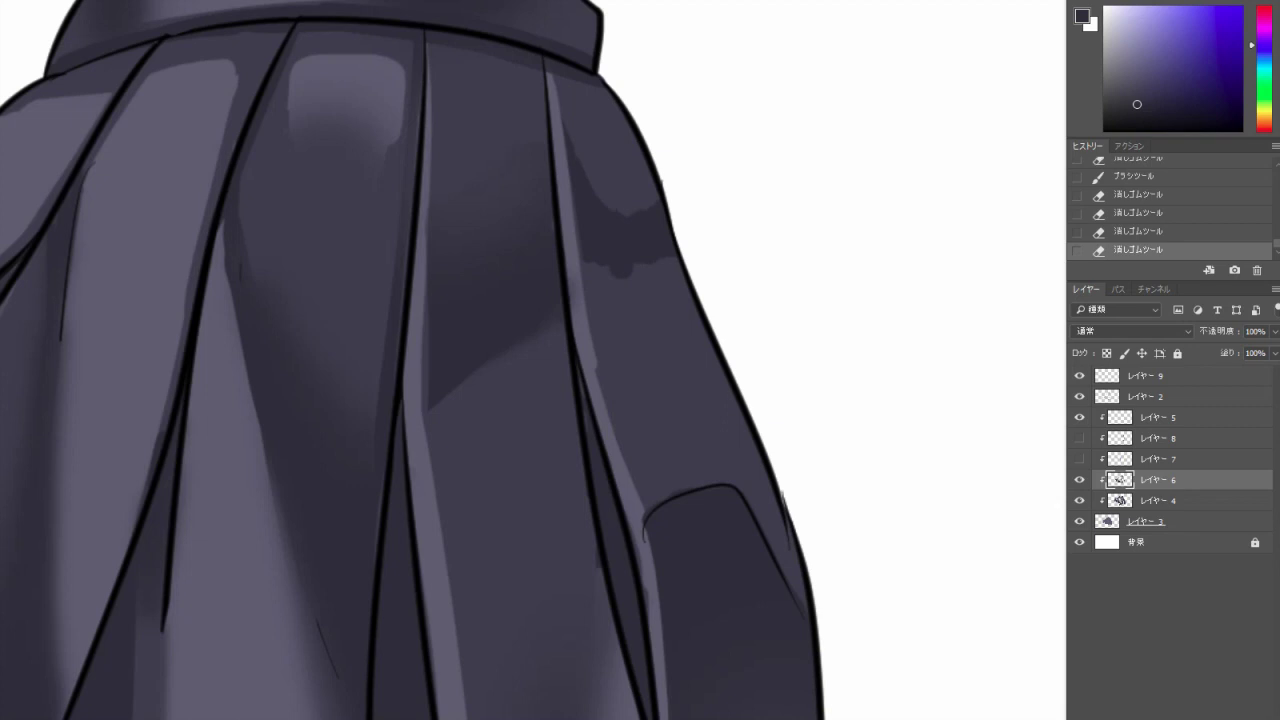
pyautogui.moveTo(612, 274); pyautogui.dragTo(668, 258)
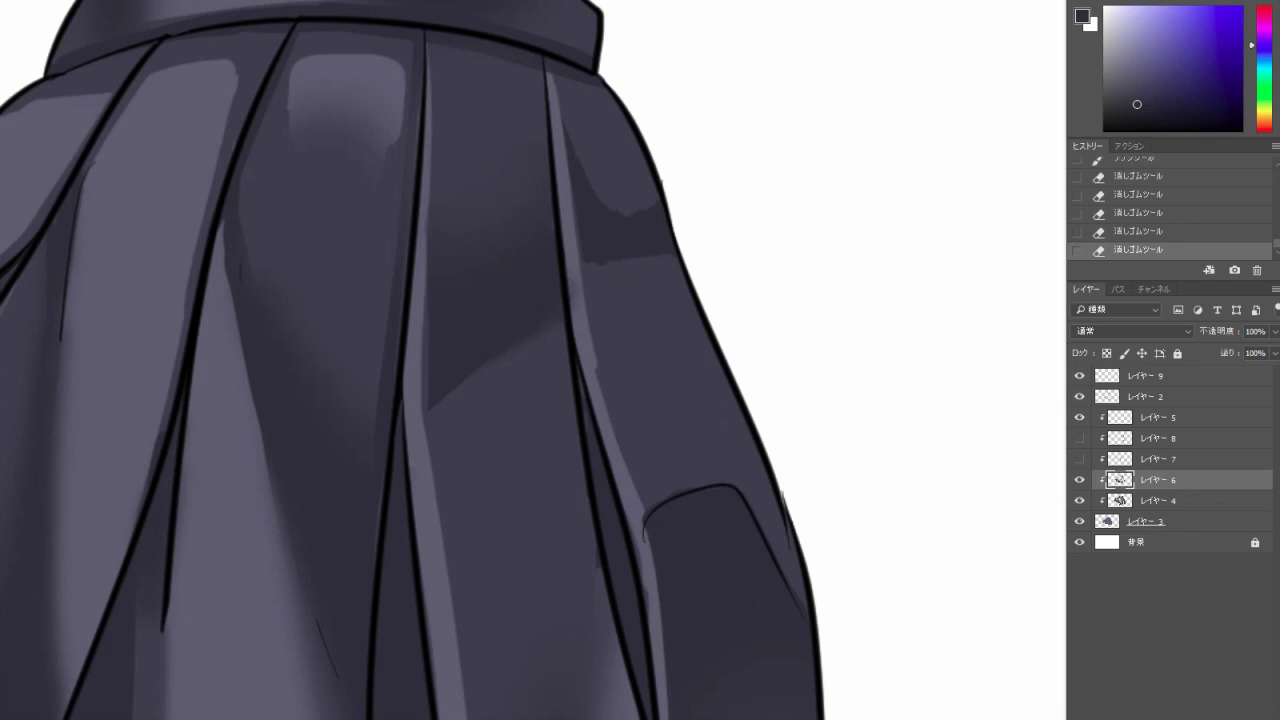
# Rework the lower edge of the fifth pleat's shadow with brush and eraser, slanting it down toward the outer contour.
pyautogui.press('b')
pyautogui.moveTo(571, 190)
pyautogui.mouseDown()
pyautogui.moveTo(589, 267)
pyautogui.moveTo(674, 250)
pyautogui.mouseUp()
pyautogui.press('e')
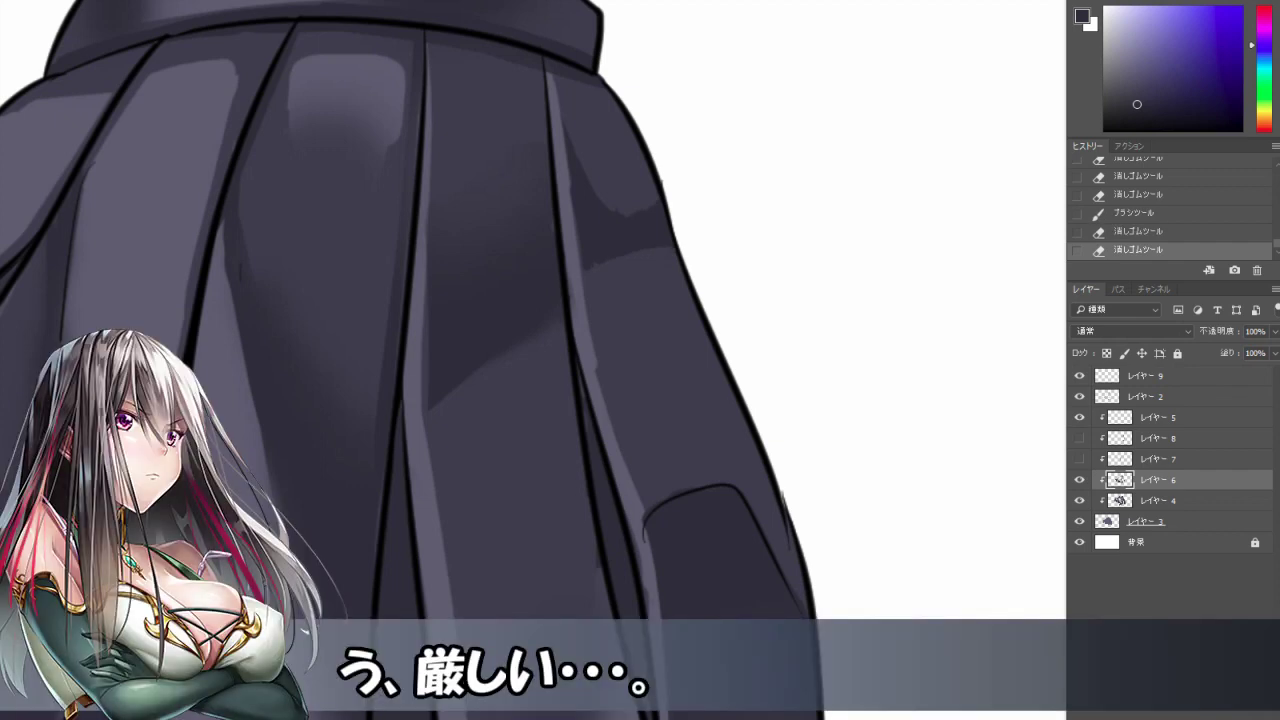
pyautogui.moveTo(598, 285); pyautogui.dragTo(650, 262)
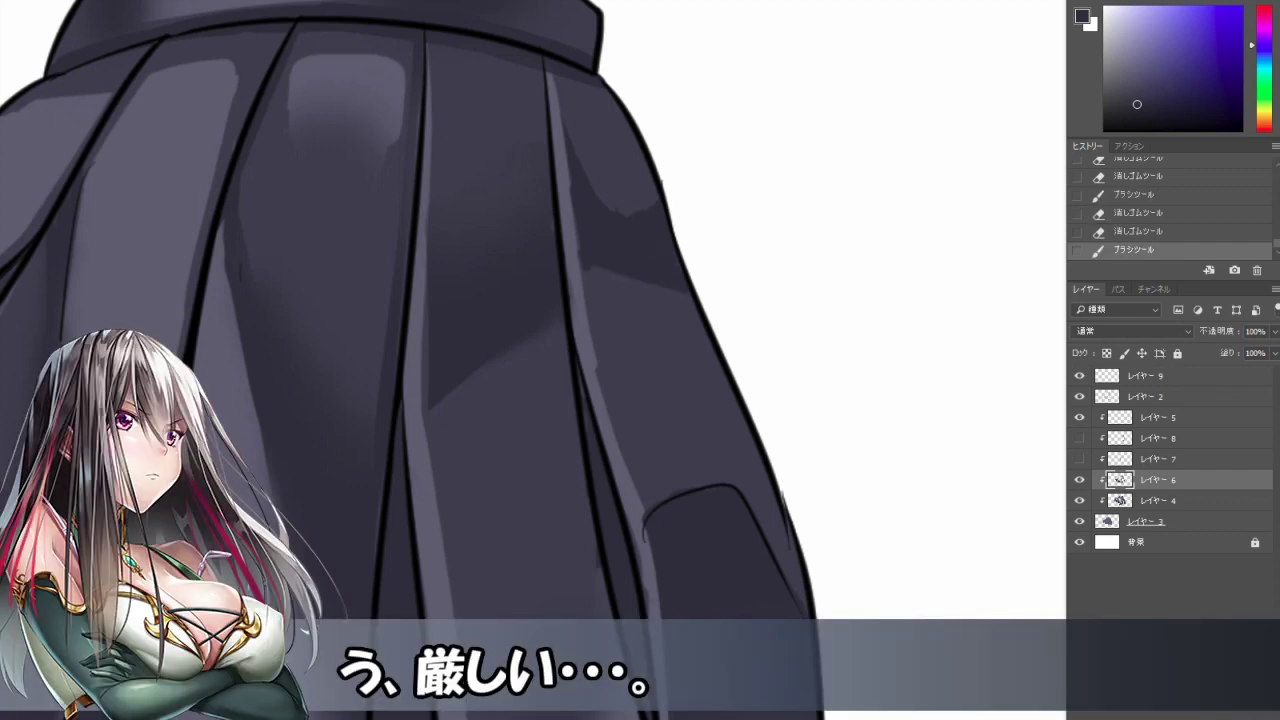
# Extend the fifth pleat's shadow toward the outer contour, soften its edges with the eraser, and touch up the narrow upper fold.
pyautogui.moveTo(674, 318); pyautogui.dragTo(698, 310)
pyautogui.moveTo(612, 304); pyautogui.dragTo(660, 282)
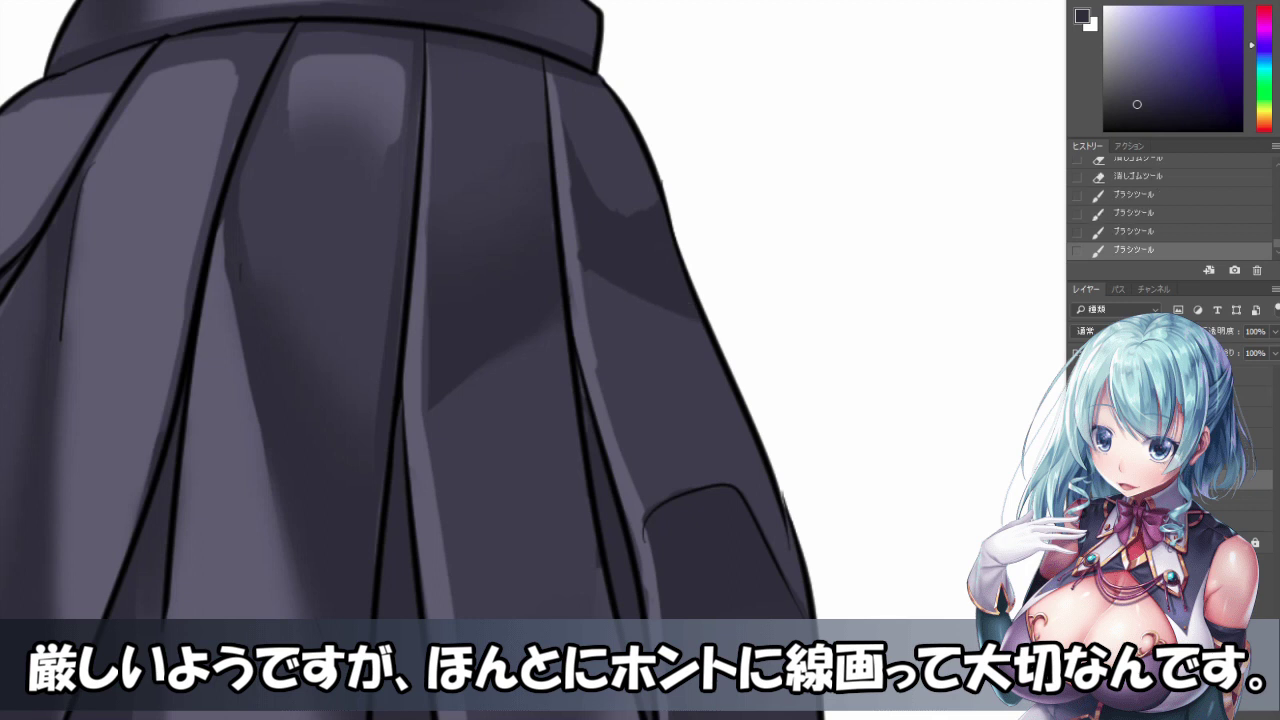
pyautogui.hscroll(1, 413, 360)
pyautogui.rightClick(788, 190)
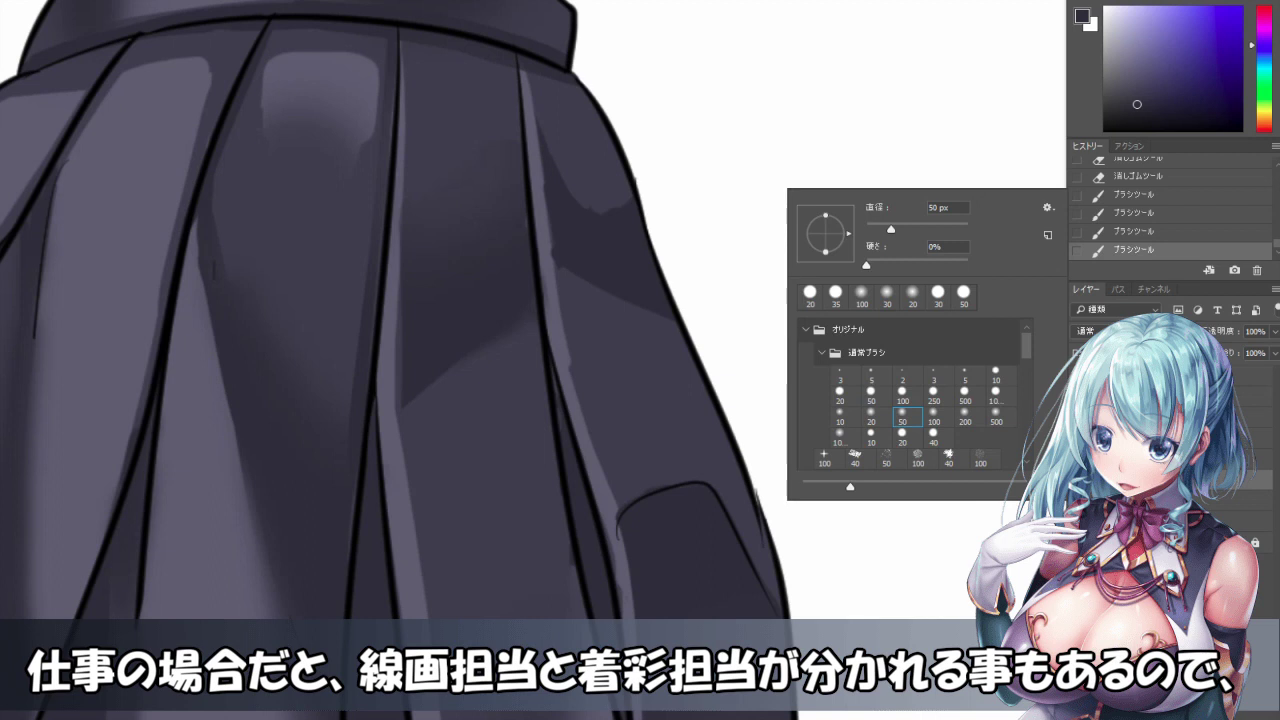
pyautogui.press('Escape')
pyautogui.press('e')
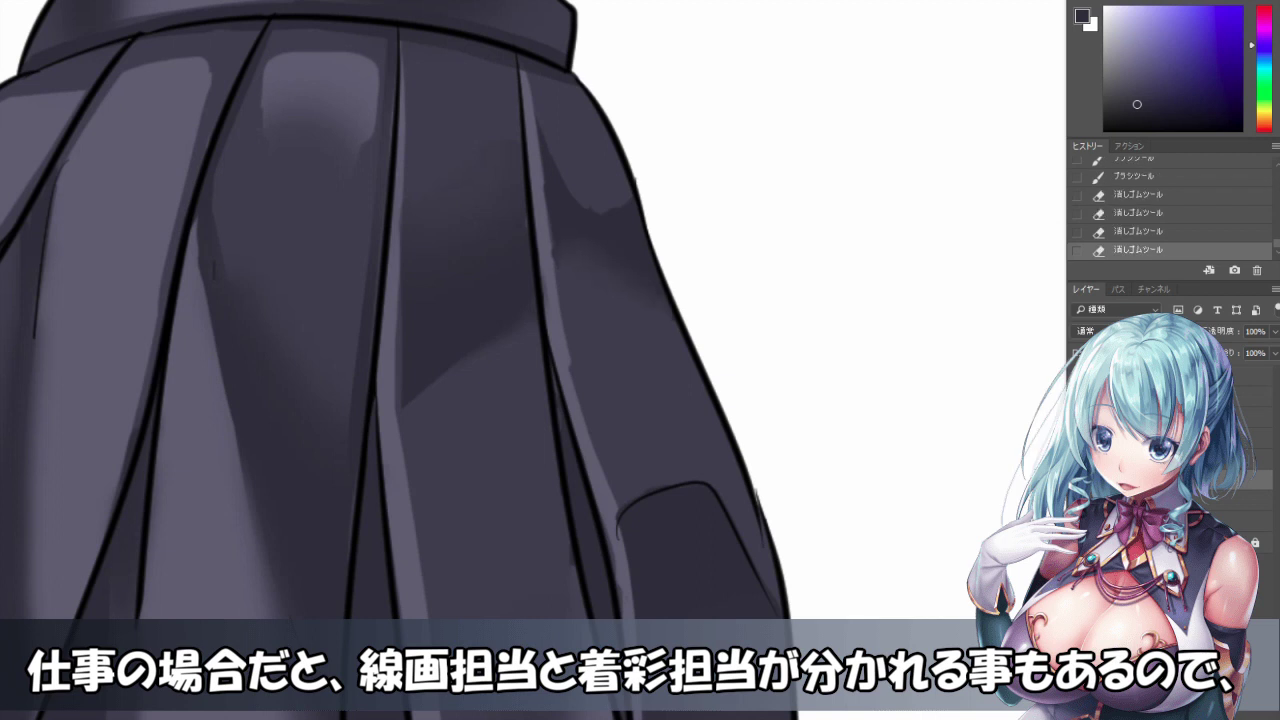
pyautogui.press('b')
pyautogui.moveTo(536, 74); pyautogui.dragTo(533, 128)
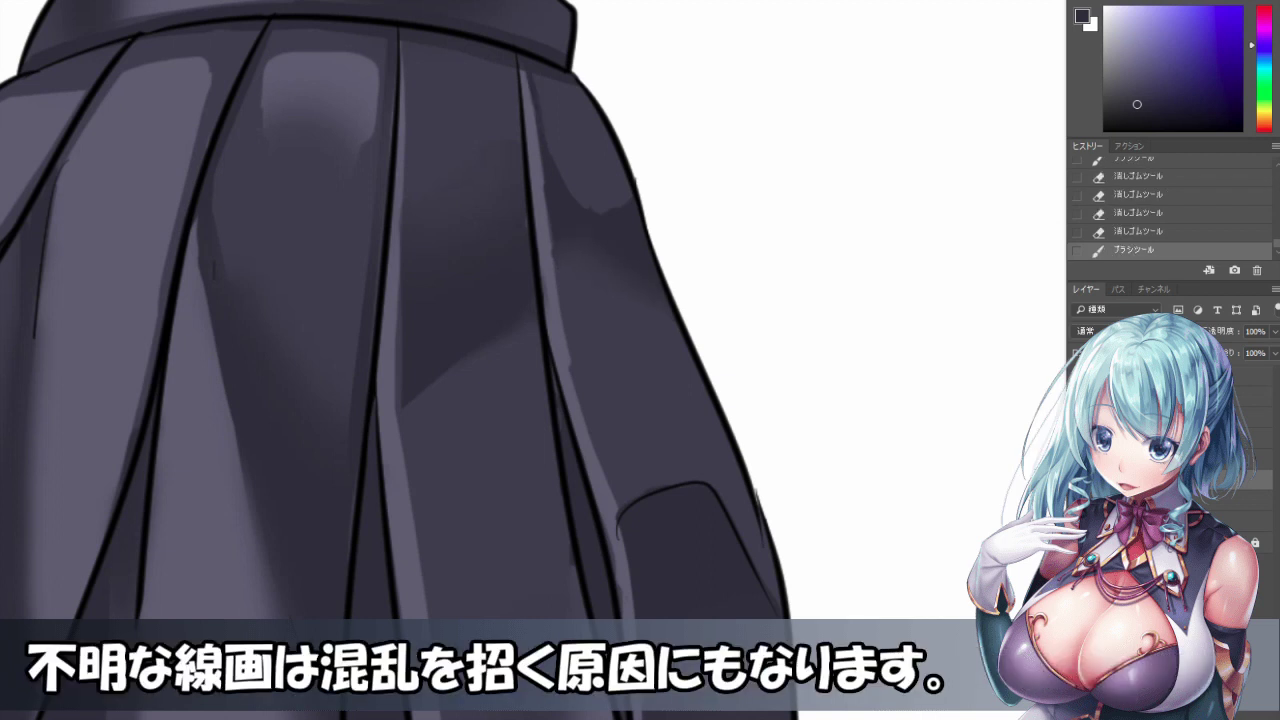
# Try long red guide lines on a new layer beside the fifth pleat's outer contour, undoing each attempt.
pyautogui.hotkey('ctrl', '0')
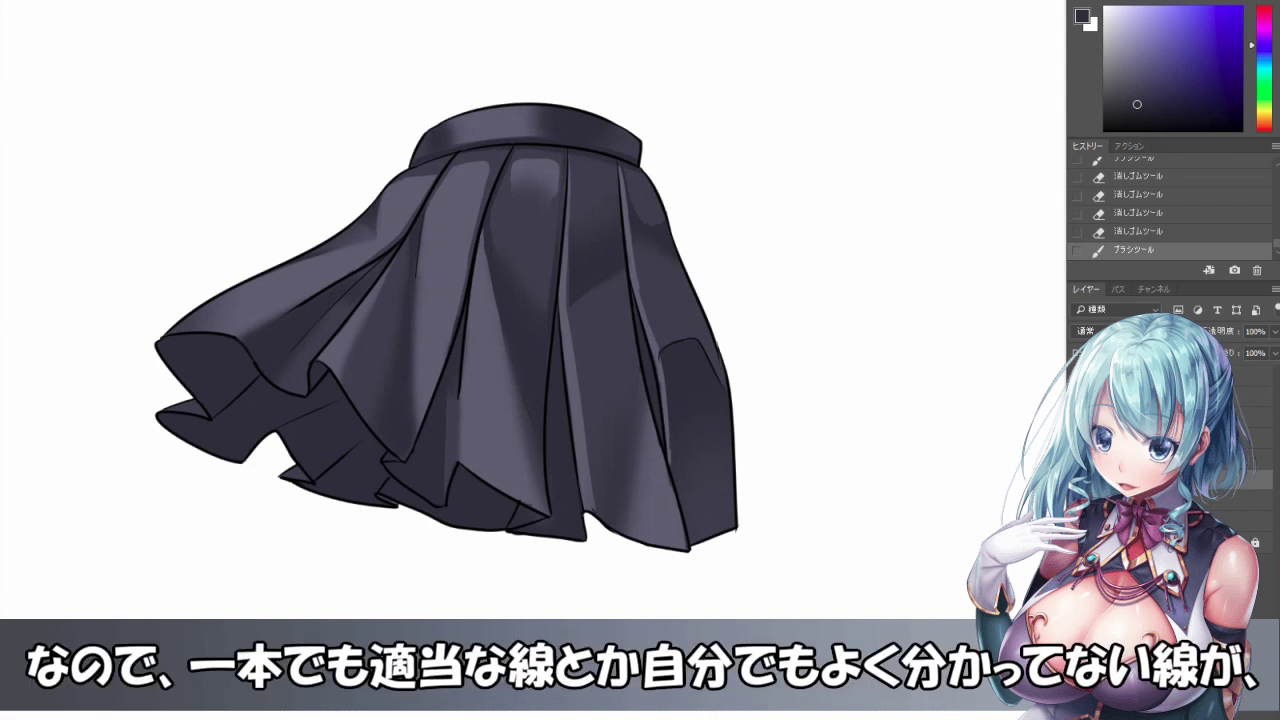
pyautogui.scroll(2, 672, 268)
pyautogui.hotkey('ctrl', '+')
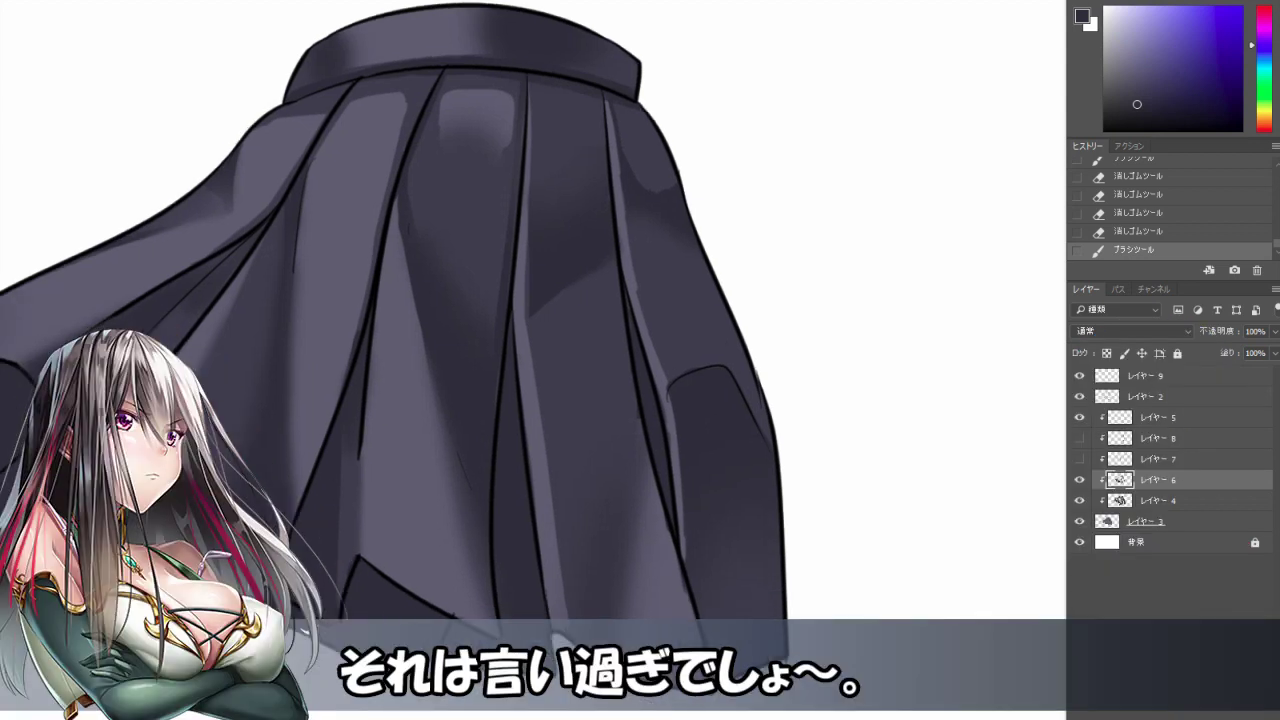
pyautogui.hotkey('ctrl', 'shift', 'alt', 'n')
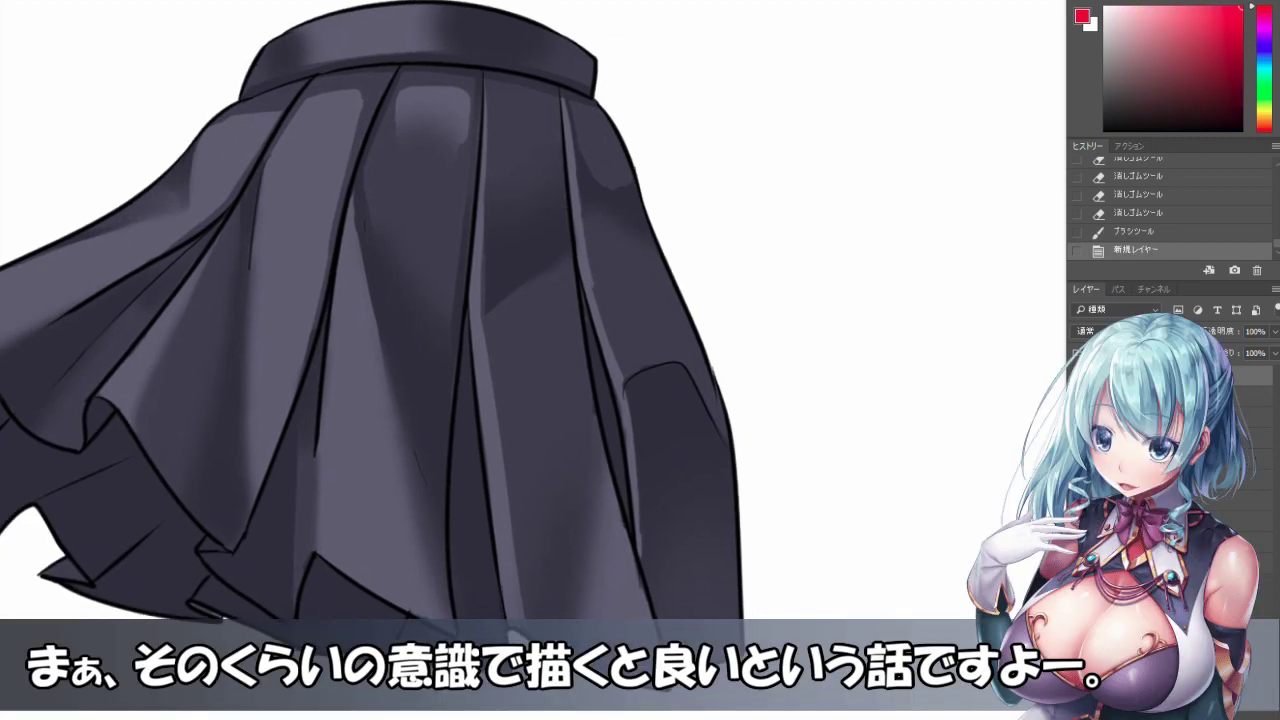
pyautogui.moveTo(634, 88); pyautogui.dragTo(857, 616)
pyautogui.hotkey('ctrl', 'z')
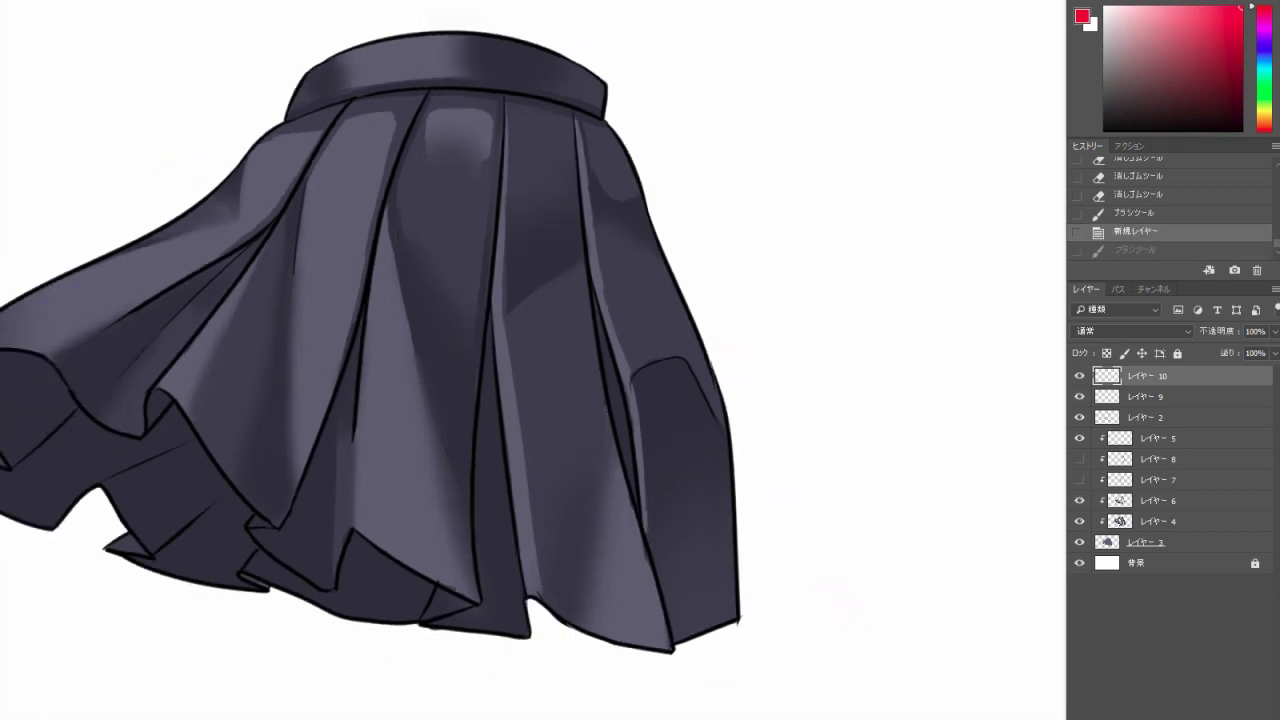
pyautogui.moveTo(640, 112)
pyautogui.mouseDown()
pyautogui.moveTo(808, 620)
pyautogui.moveTo(822, 596)
pyautogui.mouseUp()
pyautogui.hotkey('ctrl', 'z')
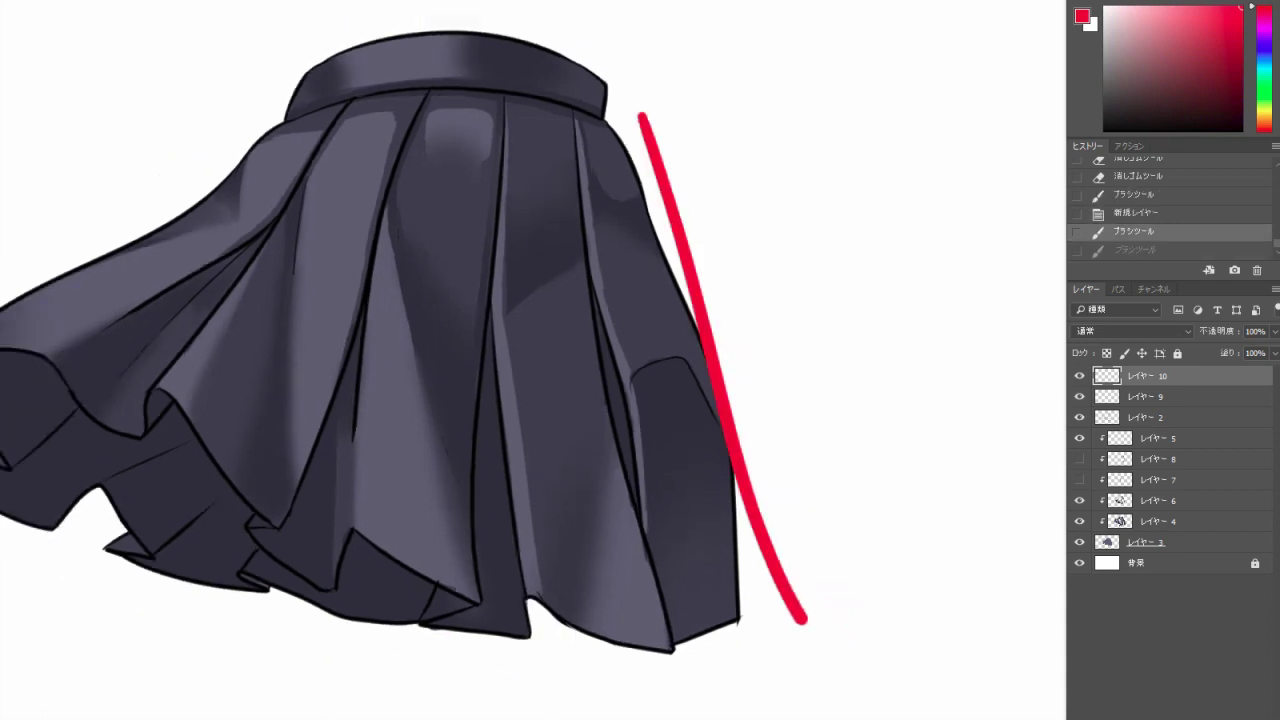
pyautogui.hotkey('ctrl', 'z')
pyautogui.moveTo(646, 107); pyautogui.dragTo(851, 594)
pyautogui.hotkey('ctrl', 'z')
# Try a straight red guide with a sharp lower bend and a small mark on the outer contour, and undo them.
pyautogui.moveTo(651, 97); pyautogui.dragTo(826, 495)
pyautogui.moveTo(826, 495); pyautogui.dragTo(936, 606)
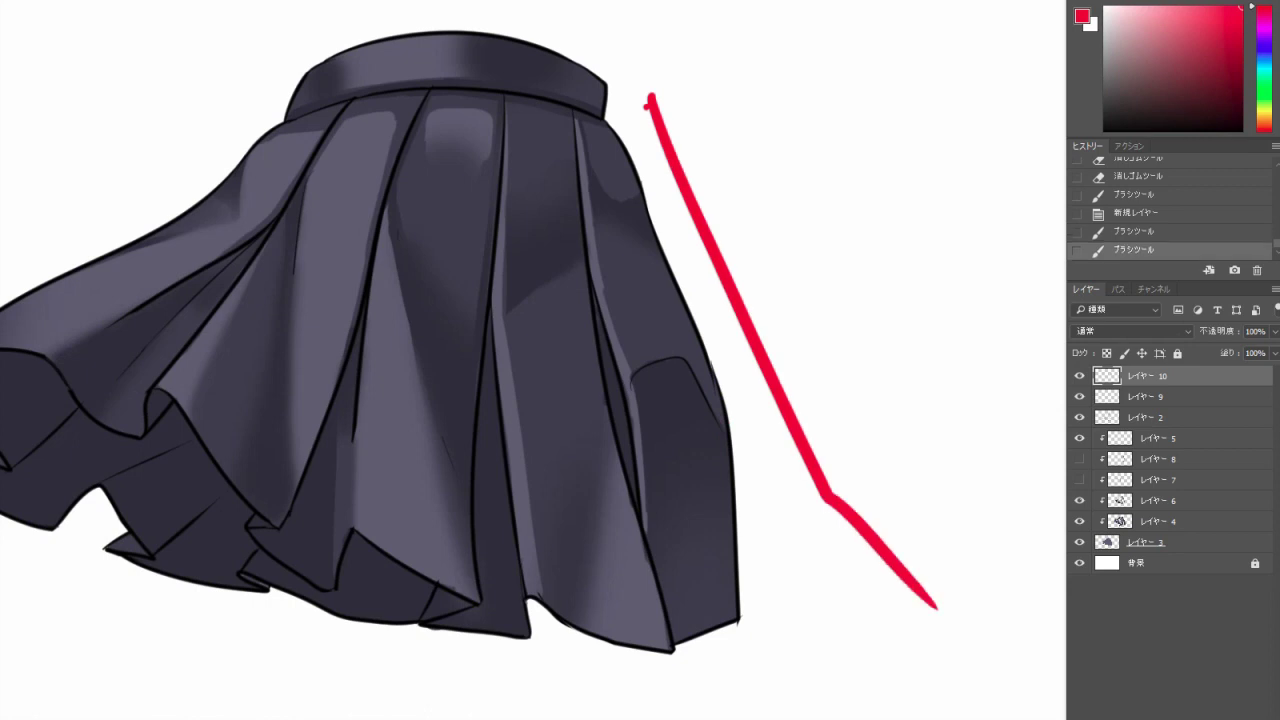
pyautogui.moveTo(661, 221); pyautogui.dragTo(662, 223)
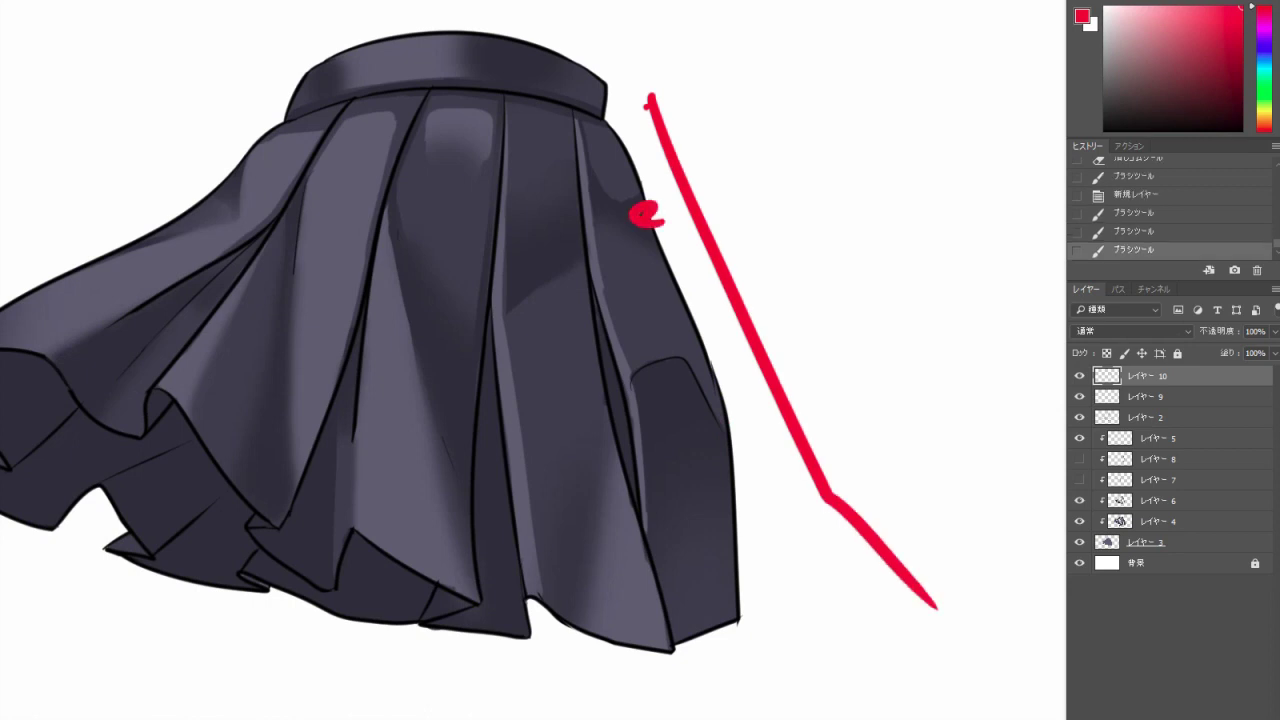
pyautogui.hotkey('ctrl', 'z')
pyautogui.hotkey('ctrl', 'z')
pyautogui.hotkey('ctrl', 'z')
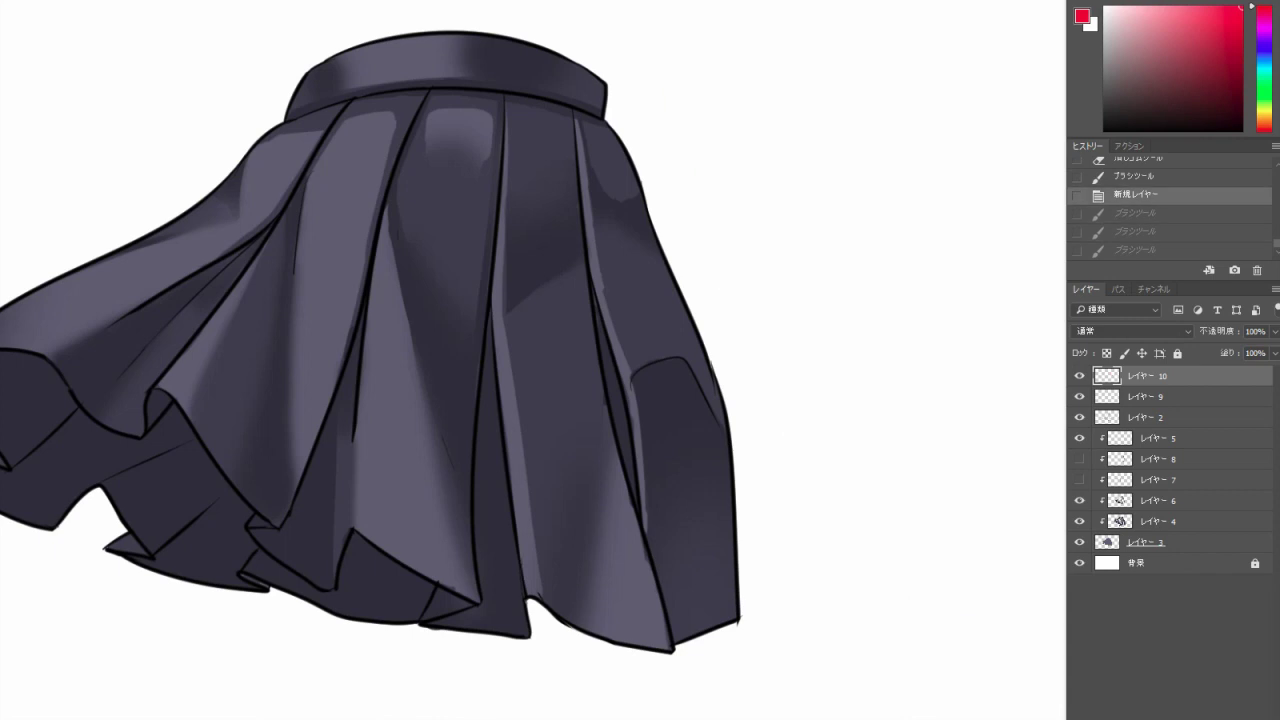
# Draw a red curve echoing the skirt's outer contour, with arrows marking its two upper bends, and undo the extra stroke between them.
pyautogui.moveTo(626, 112)
pyautogui.mouseDown()
pyautogui.moveTo(651, 134)
pyautogui.moveTo(788, 470)
pyautogui.moveTo(819, 636)
pyautogui.mouseUp()
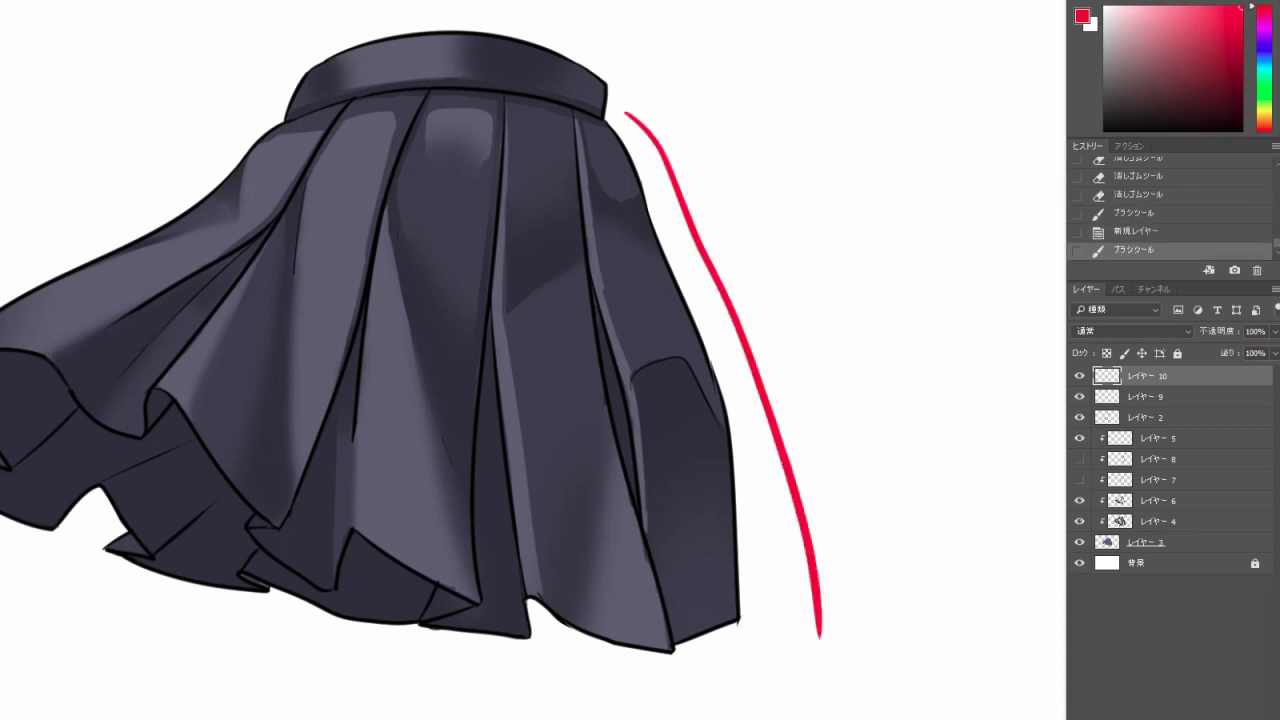
pyautogui.moveTo(687, 104); pyautogui.dragTo(677, 140)
pyautogui.moveTo(666, 112); pyautogui.dragTo(692, 152)
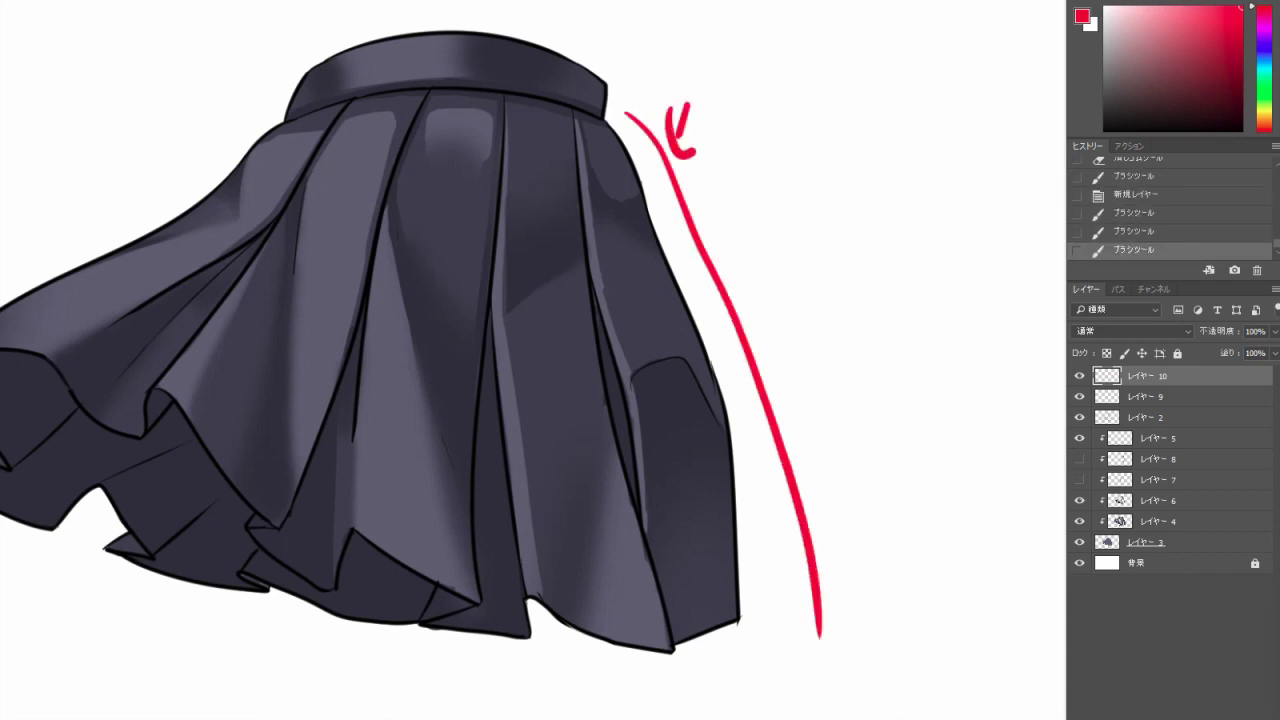
pyautogui.moveTo(748, 205)
pyautogui.mouseDown()
pyautogui.moveTo(722, 221)
pyautogui.moveTo(735, 237)
pyautogui.mouseUp()
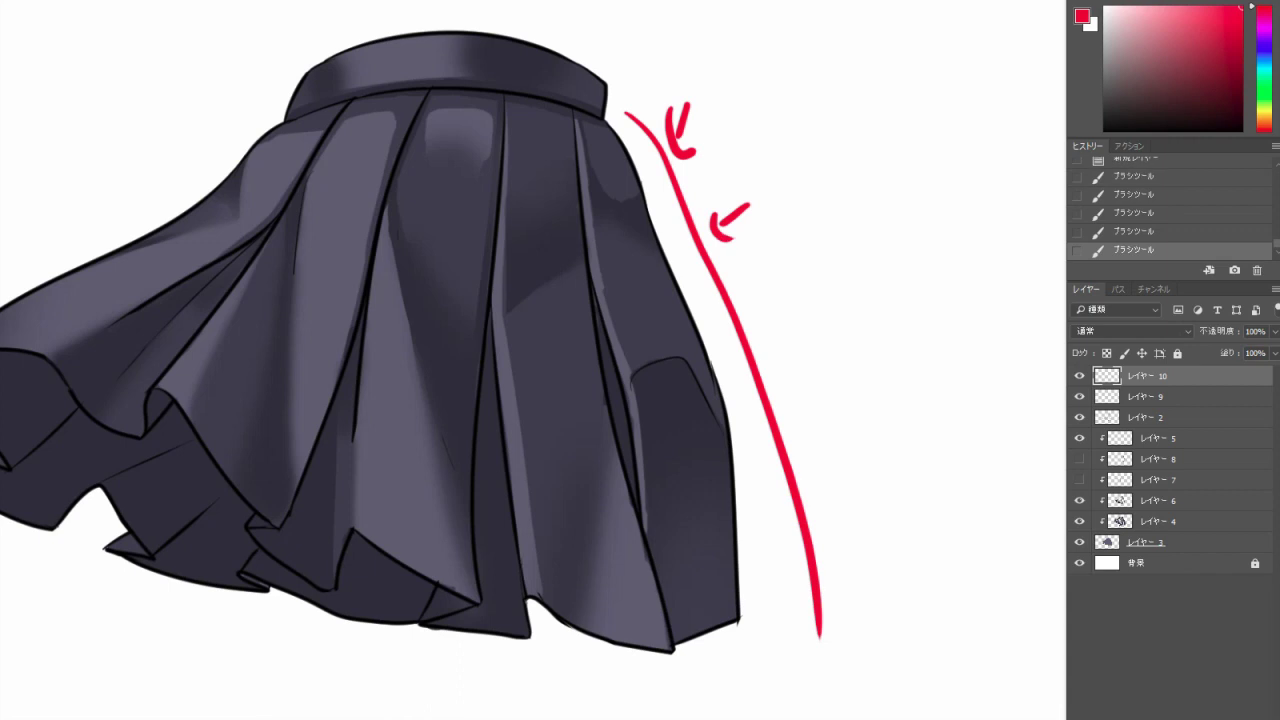
pyautogui.moveTo(658, 150); pyautogui.dragTo(698, 250)
pyautogui.hotkey('ctrl', 'z')
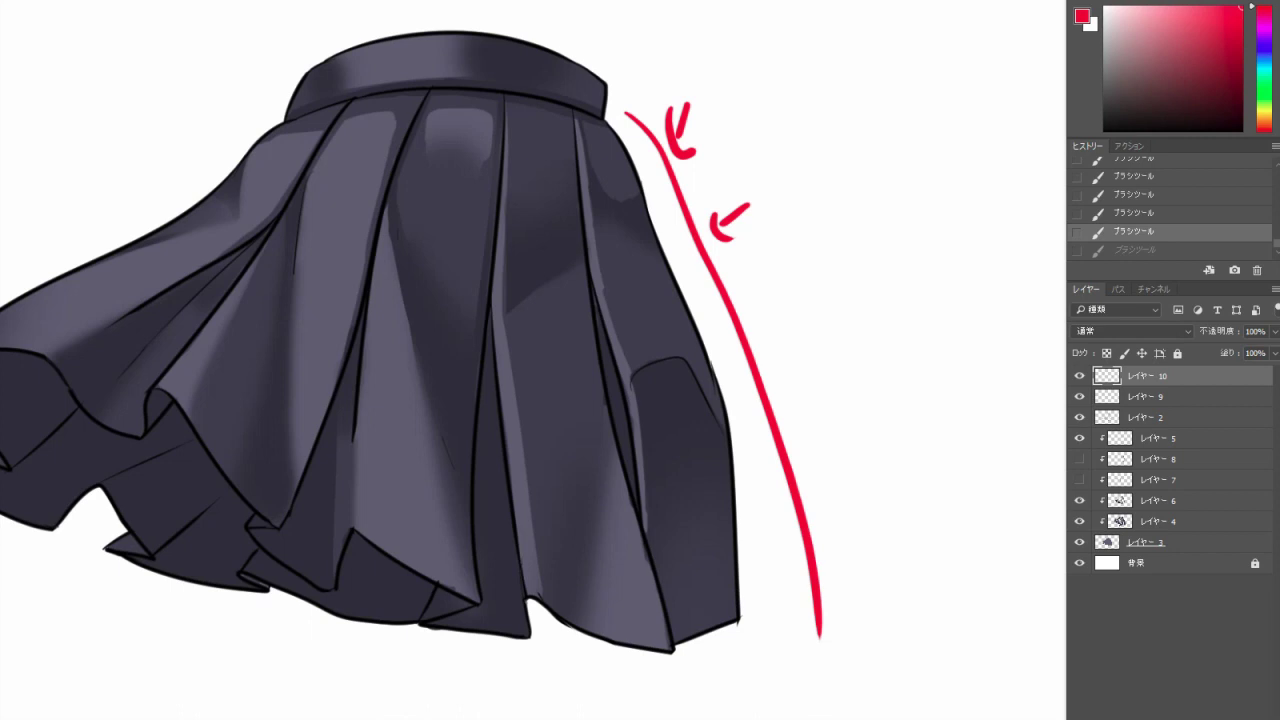
# Lengthen the upper red arrow, try small marks near the contour, and delete the guide layer.
pyautogui.moveTo(500, 350); pyautogui.dragTo(546, 330)
pyautogui.moveTo(748, 53); pyautogui.dragTo(733, 88)
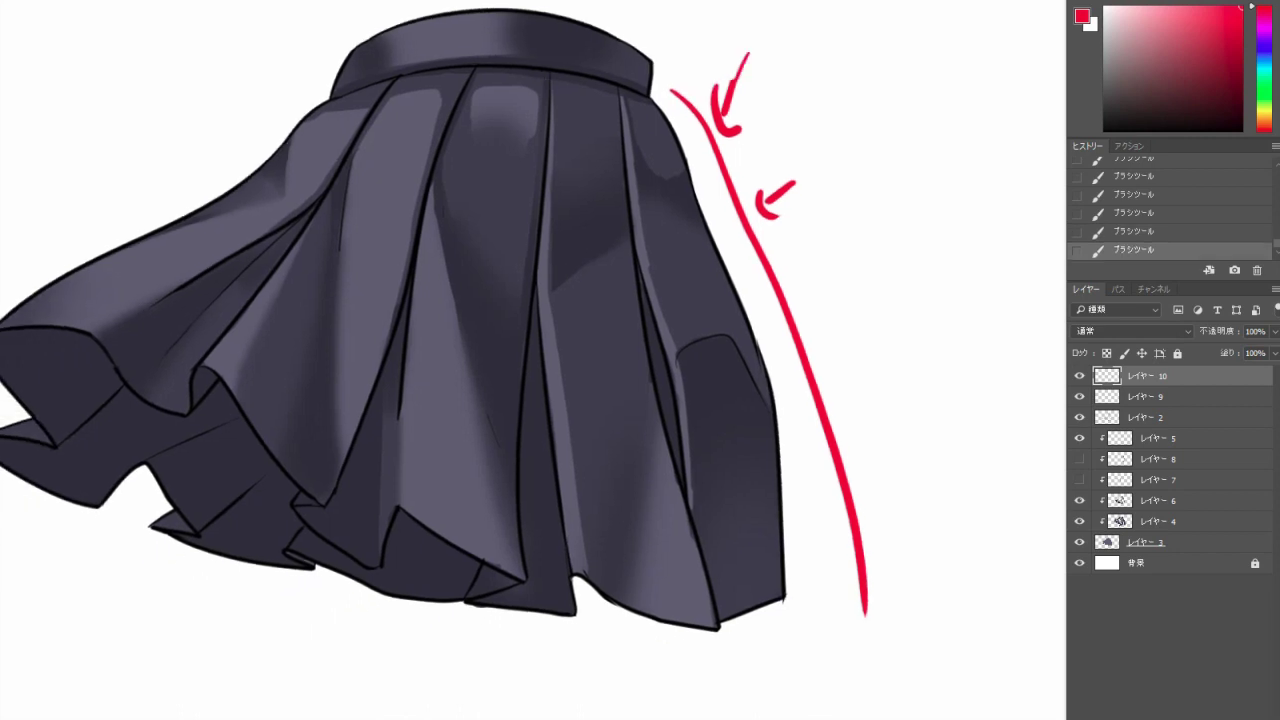
pyautogui.moveTo(676, 184); pyautogui.dragTo(664, 198)
pyautogui.hotkey('ctrl', 'z')
pyautogui.moveTo(744, 218); pyautogui.dragTo(742, 228)
pyautogui.press('Delete')
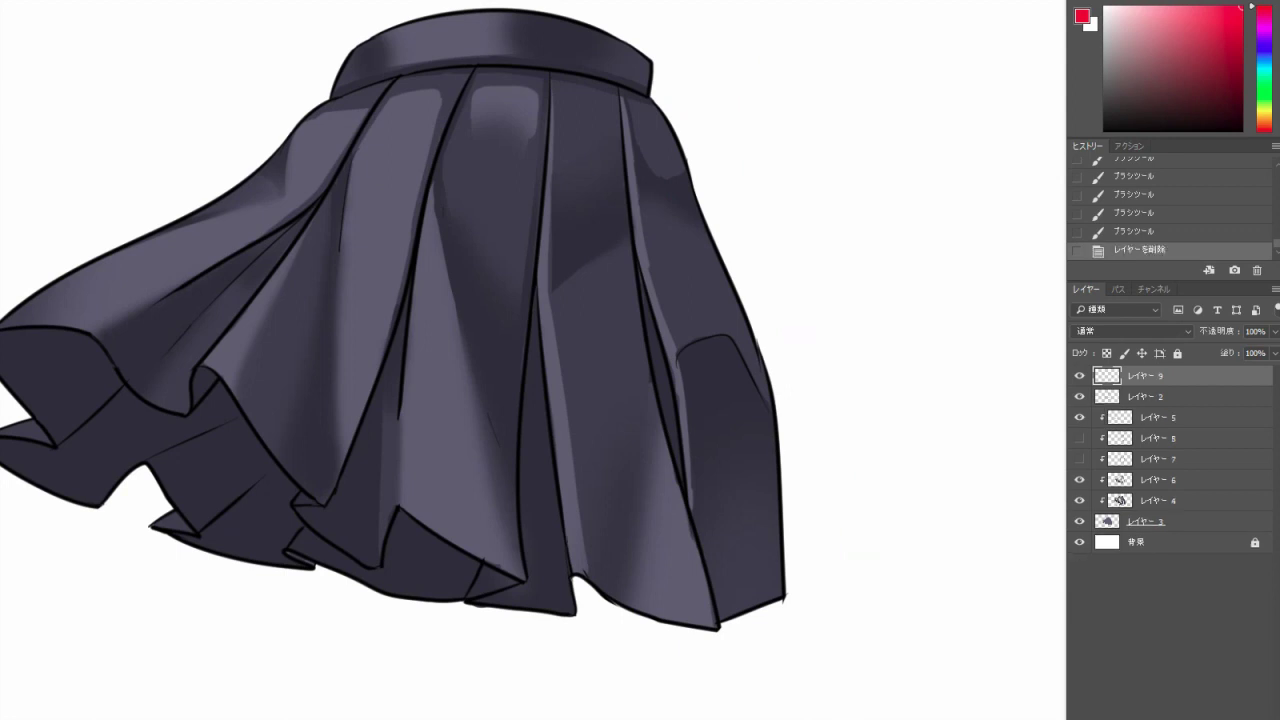
# Fill the skirt's inner underside and the narrow gap between the fourth and fifth pleats with darker navy on clipped レイヤー 10 above レイヤー 6.
pyautogui.click(1079, 480)
pyautogui.click(1079, 480)
pyautogui.click(1150, 480)
pyautogui.moveTo(530, 360); pyautogui.dragTo(658, 336)
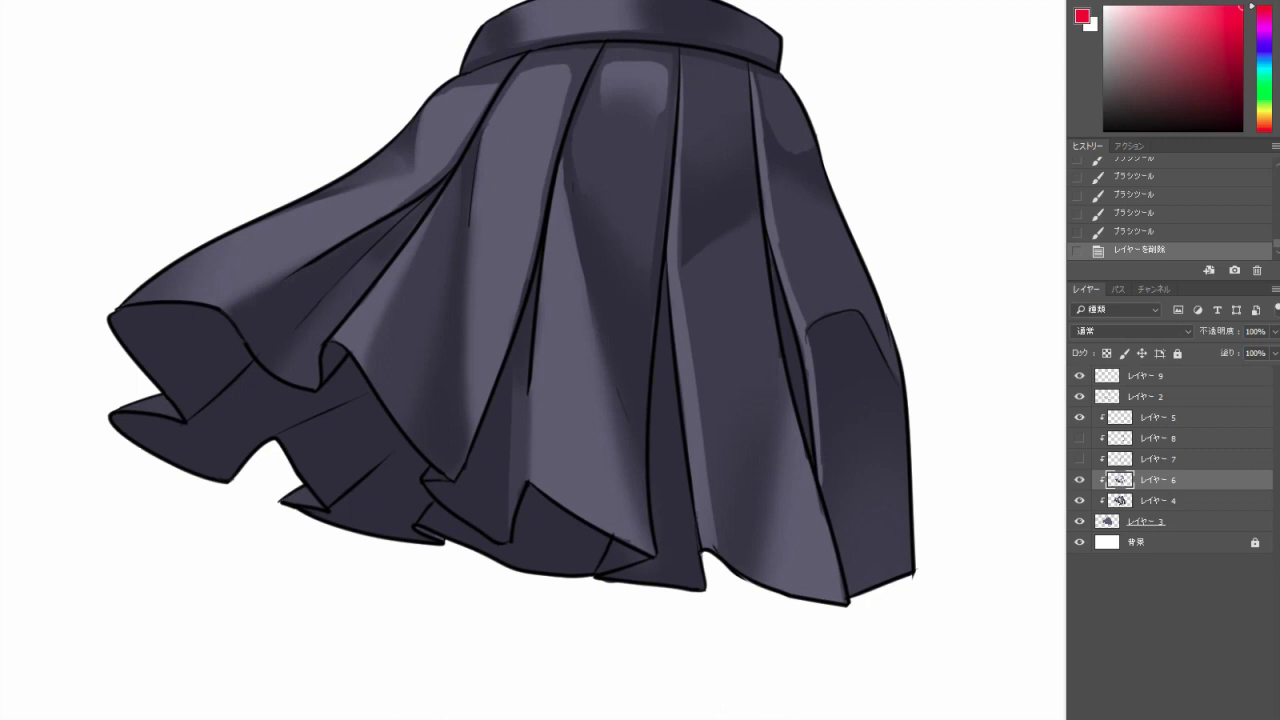
pyautogui.keyDown('alt'); pyautogui.click(216, 358); pyautogui.keyUp('alt')
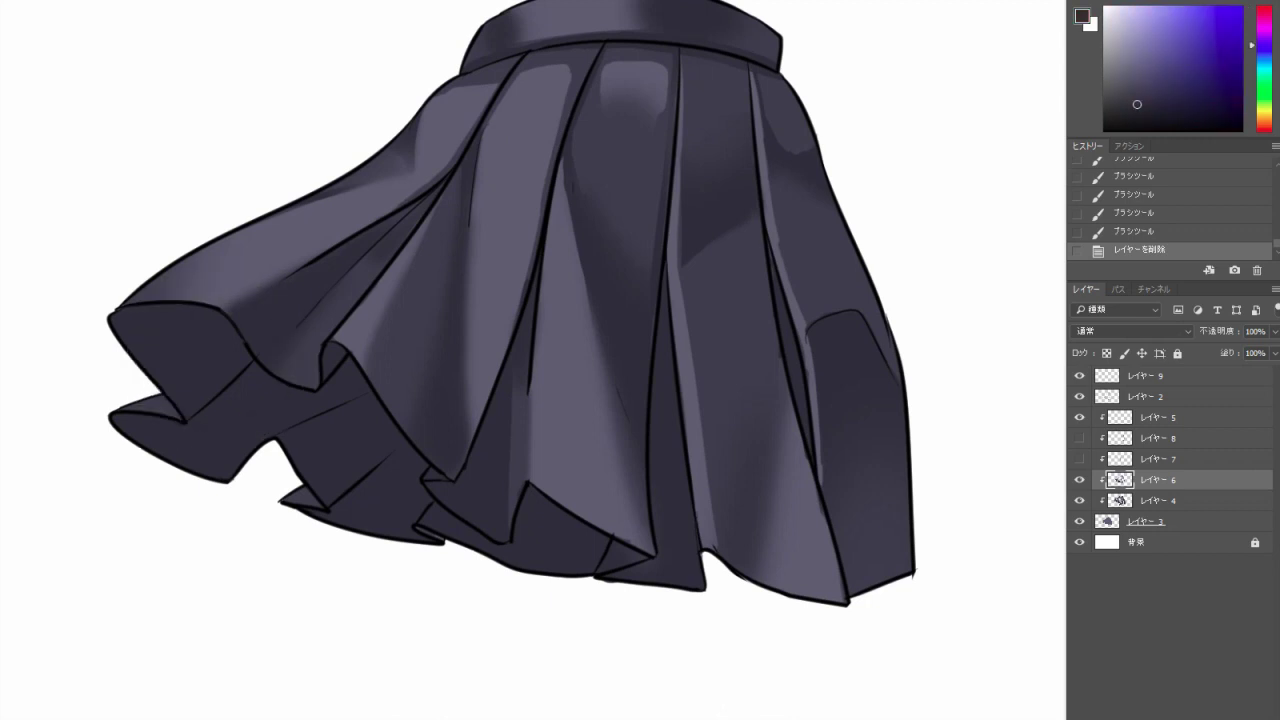
pyautogui.scroll(2, 531, 87)
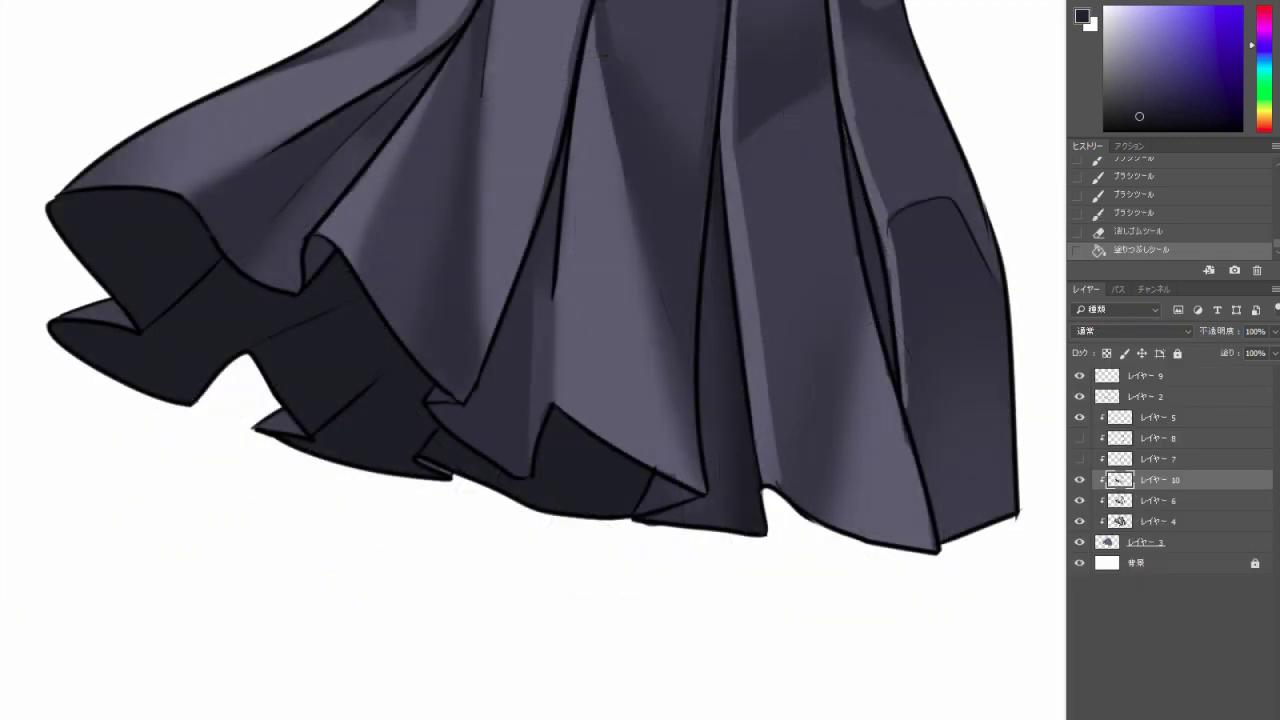
pyautogui.click(868, 250)
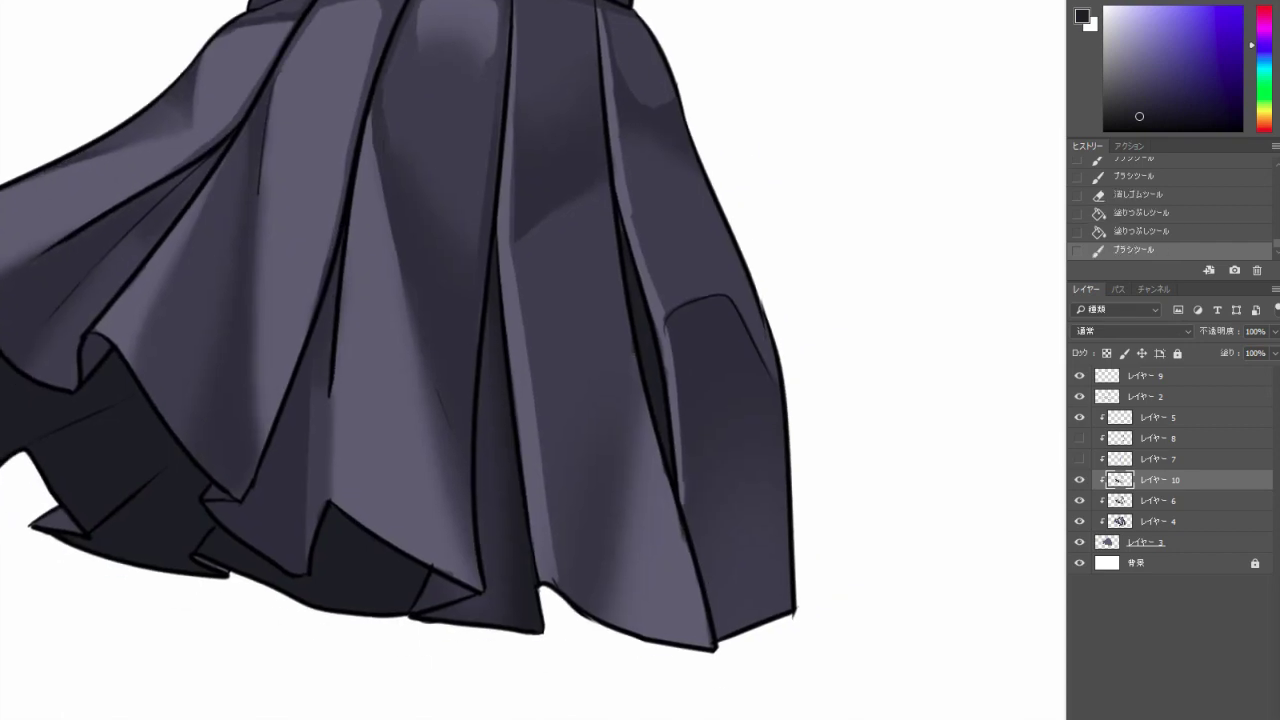
# Paint a dark shadow on レイヤー 10 across the fifth pleat's lower bulge, tapering down along its inner fold.
pyautogui.moveTo(688, 375)
pyautogui.mouseDown()
pyautogui.moveTo(703, 420)
pyautogui.moveTo(768, 387)
pyautogui.moveTo(698, 410)
pyautogui.moveTo(708, 450)
pyautogui.moveTo(775, 412)
pyautogui.mouseUp()
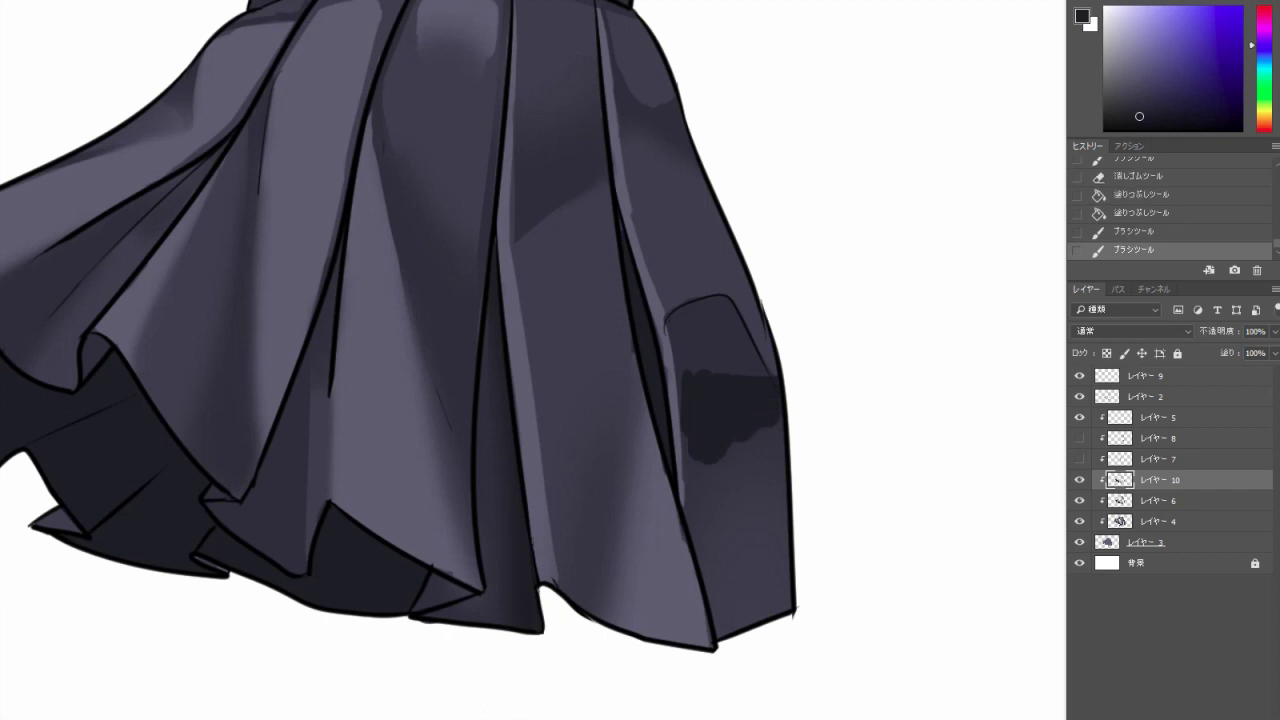
pyautogui.moveTo(690, 385); pyautogui.dragTo(695, 500)
pyautogui.hotkey('ctrl', 'z')
pyautogui.moveTo(698, 455); pyautogui.dragTo(696, 512)
pyautogui.moveTo(722, 432); pyautogui.dragTo(760, 486)
# Soften the dark shadow on the fifth pleat's bulge with the eraser, fading its lower edge and outer side.
pyautogui.press('e')
pyautogui.moveTo(694, 372); pyautogui.dragTo(712, 376)
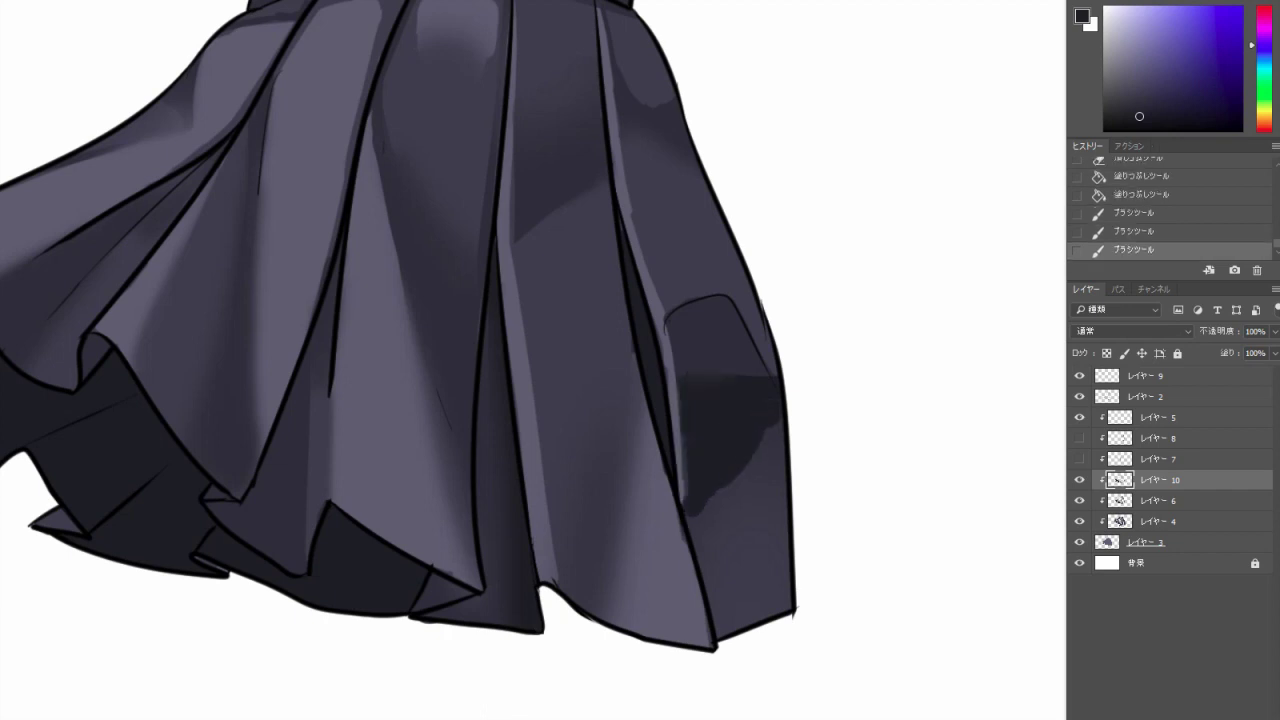
pyautogui.moveTo(700, 430)
pyautogui.mouseDown()
pyautogui.moveTo(760, 510)
pyautogui.moveTo(765, 480)
pyautogui.mouseUp()
pyautogui.moveTo(700, 460); pyautogui.dragTo(740, 500)
pyautogui.scroll(-1, 790, 440)
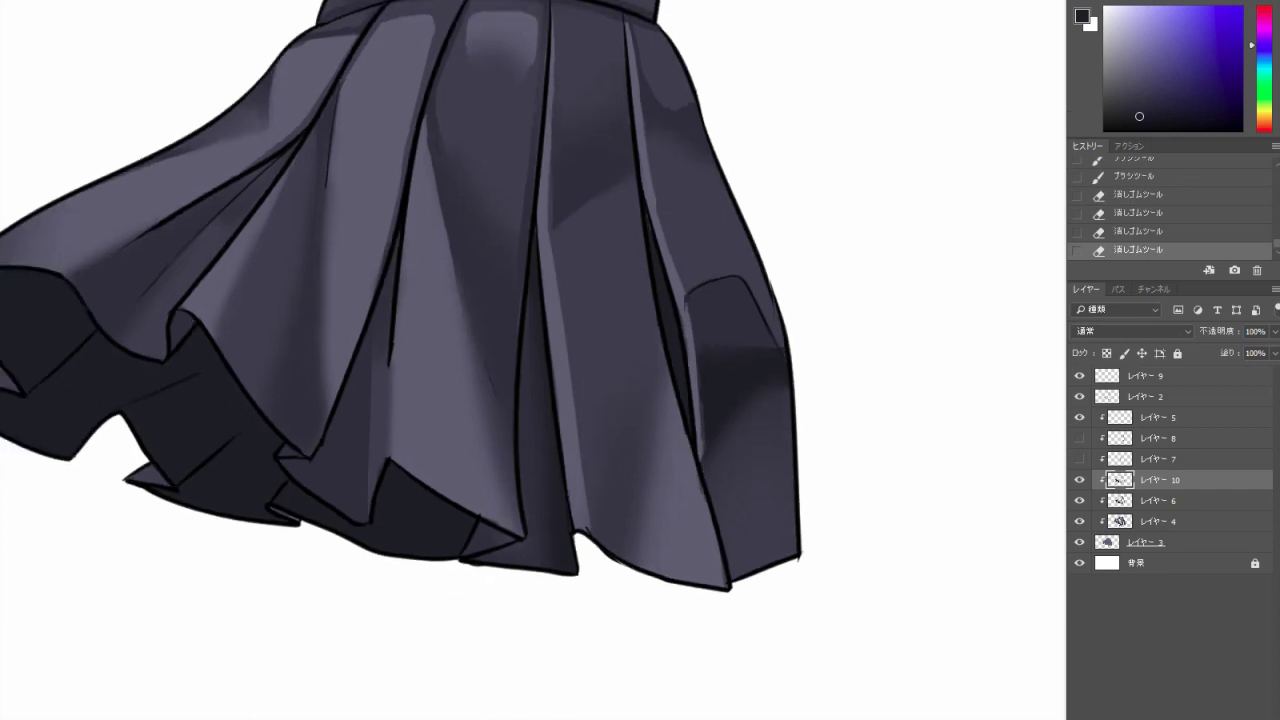
pyautogui.moveTo(783, 346); pyautogui.dragTo(785, 370)
pyautogui.scroll(-2, 790, 440)
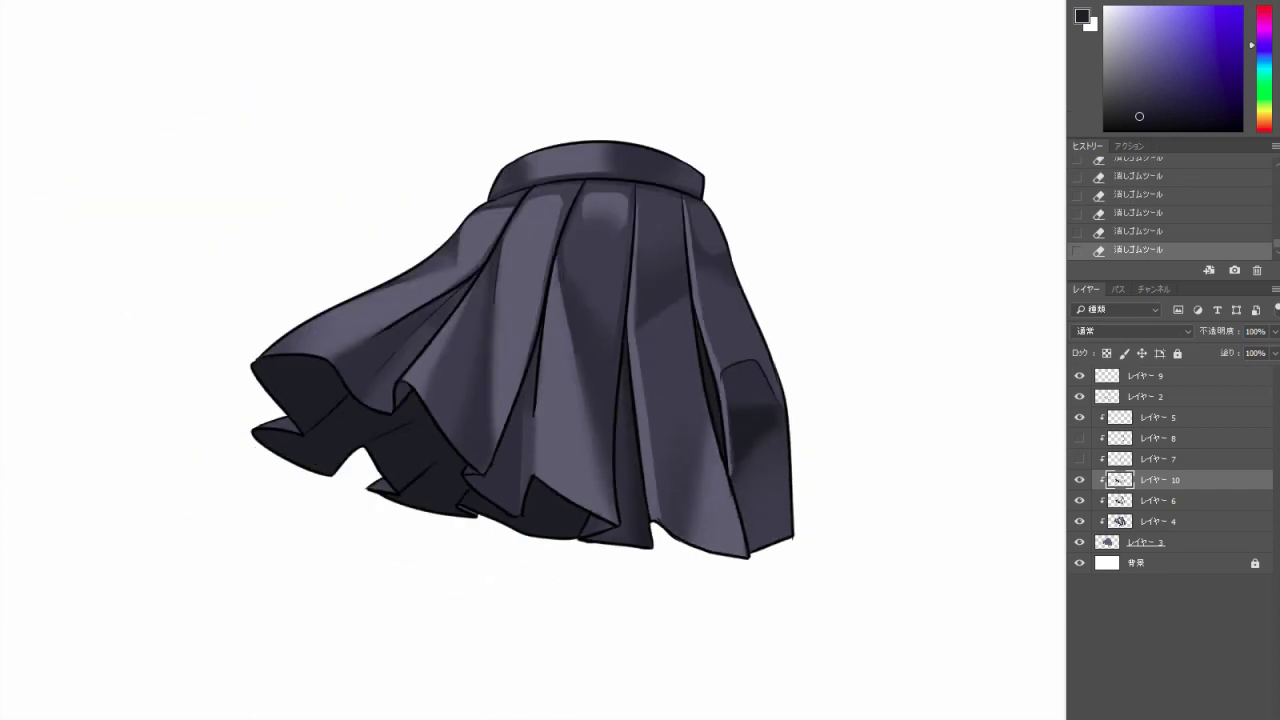
# Paint a dark accent into the deep fold between the first and second pleats.
pyautogui.scroll(2, 446, 350)
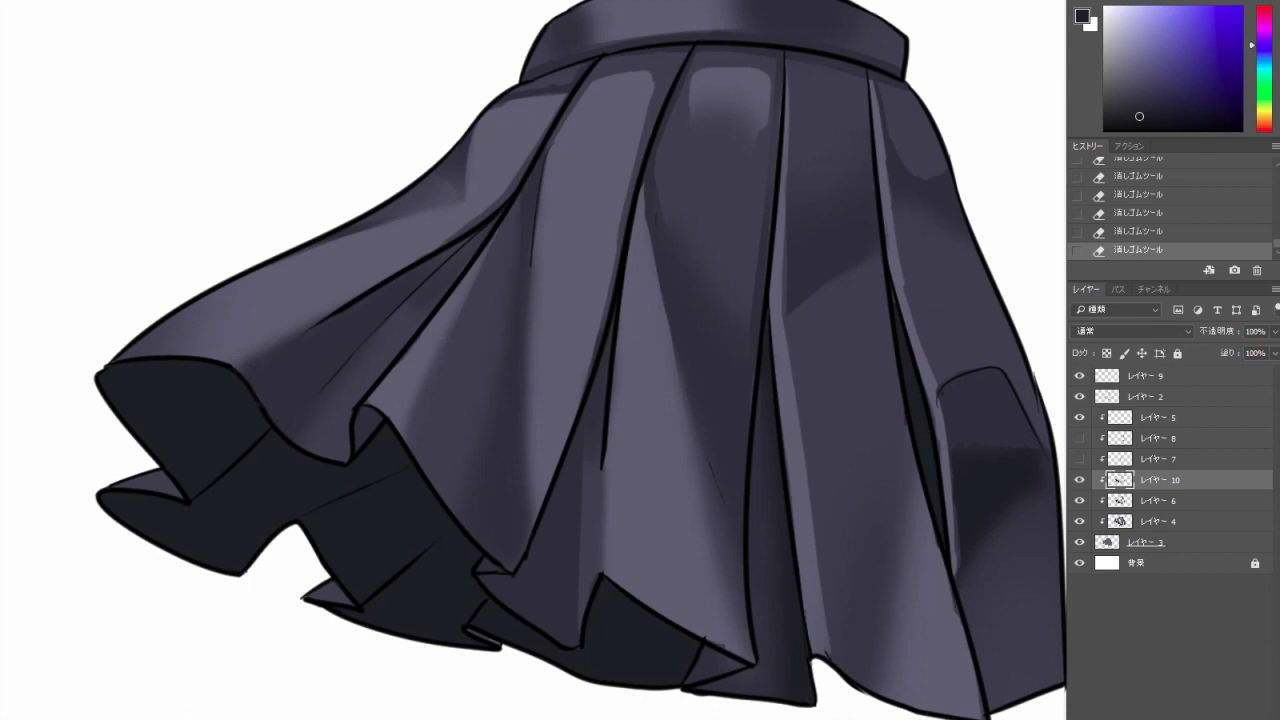
pyautogui.moveTo(468, 242)
pyautogui.mouseDown()
pyautogui.moveTo(384, 302)
pyautogui.moveTo(495, 230)
pyautogui.moveTo(365, 310)
pyautogui.mouseUp()
pyautogui.hotkey('ctrl', 'z')
# Trim the dark accent between the first and second pleats using hard erasers of 10 px and 20 px.
pyautogui.press('e')
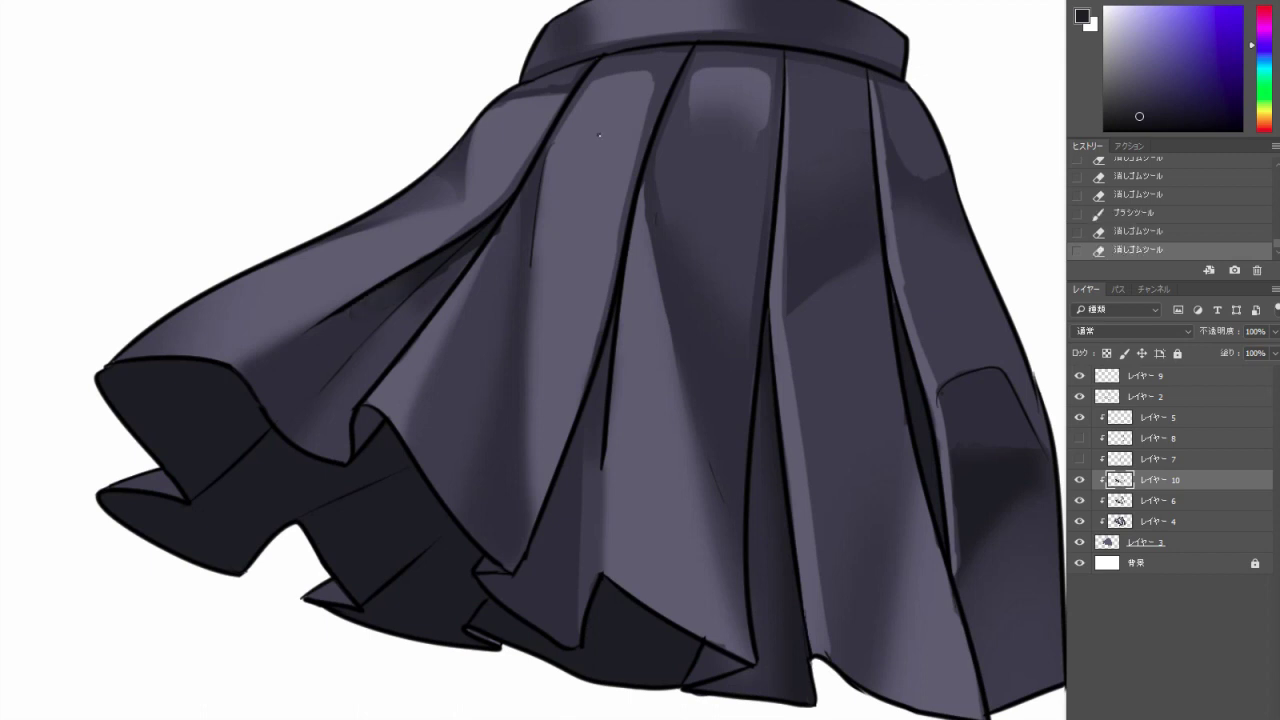
pyautogui.rightClick(600, 136)
pyautogui.click(805, 319)
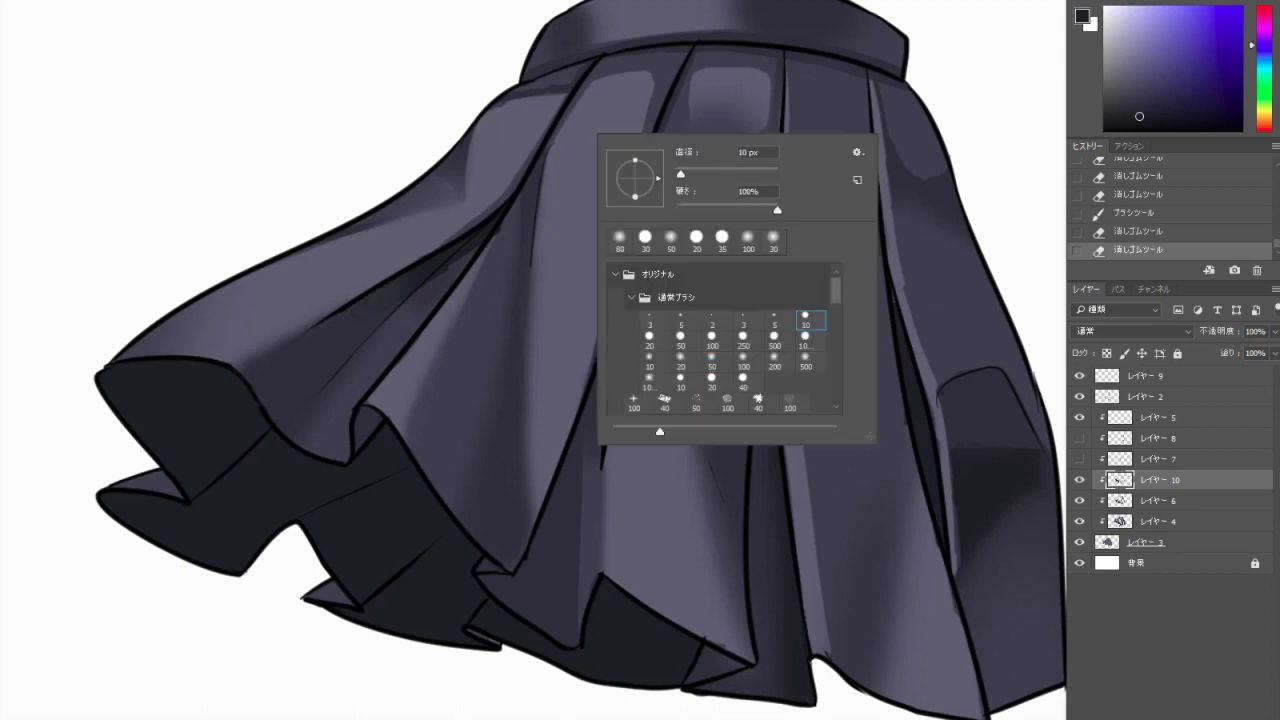
pyautogui.press('Return')
pyautogui.moveTo(700, 300); pyautogui.dragTo(720, 320)
pyautogui.rightClick(562, 176)
pyautogui.click(614, 378)
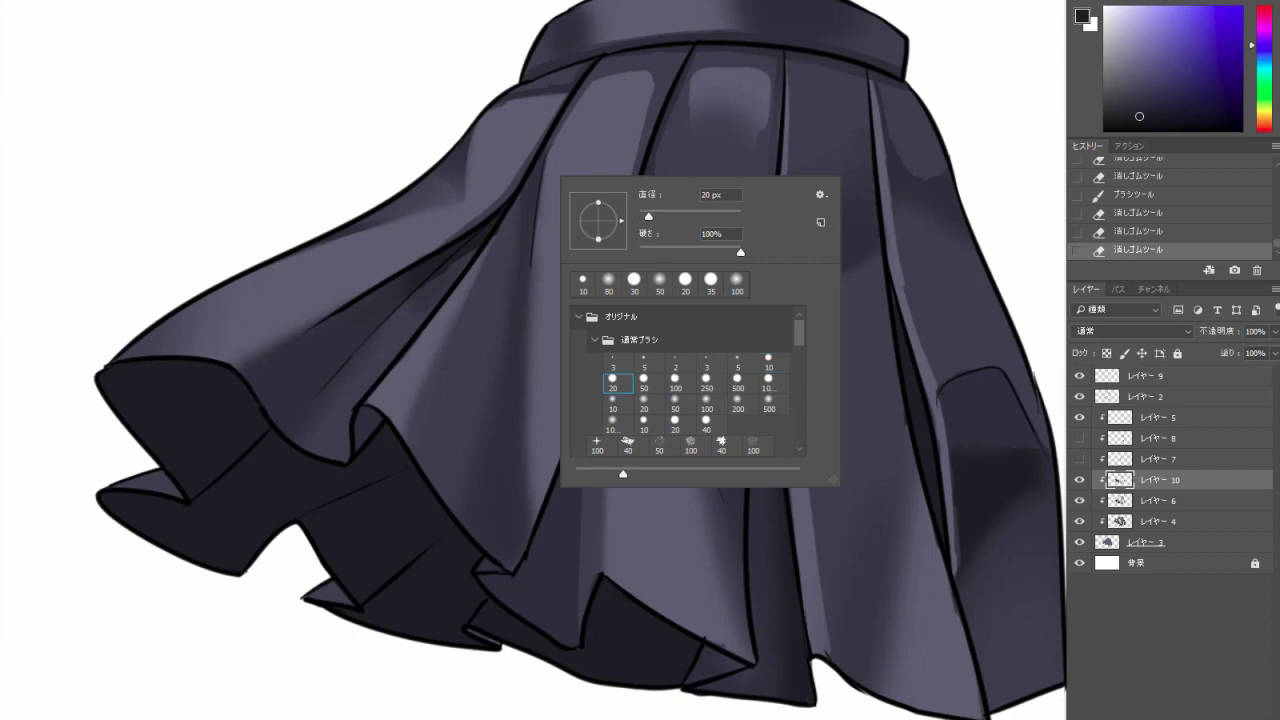
pyautogui.press('Return')
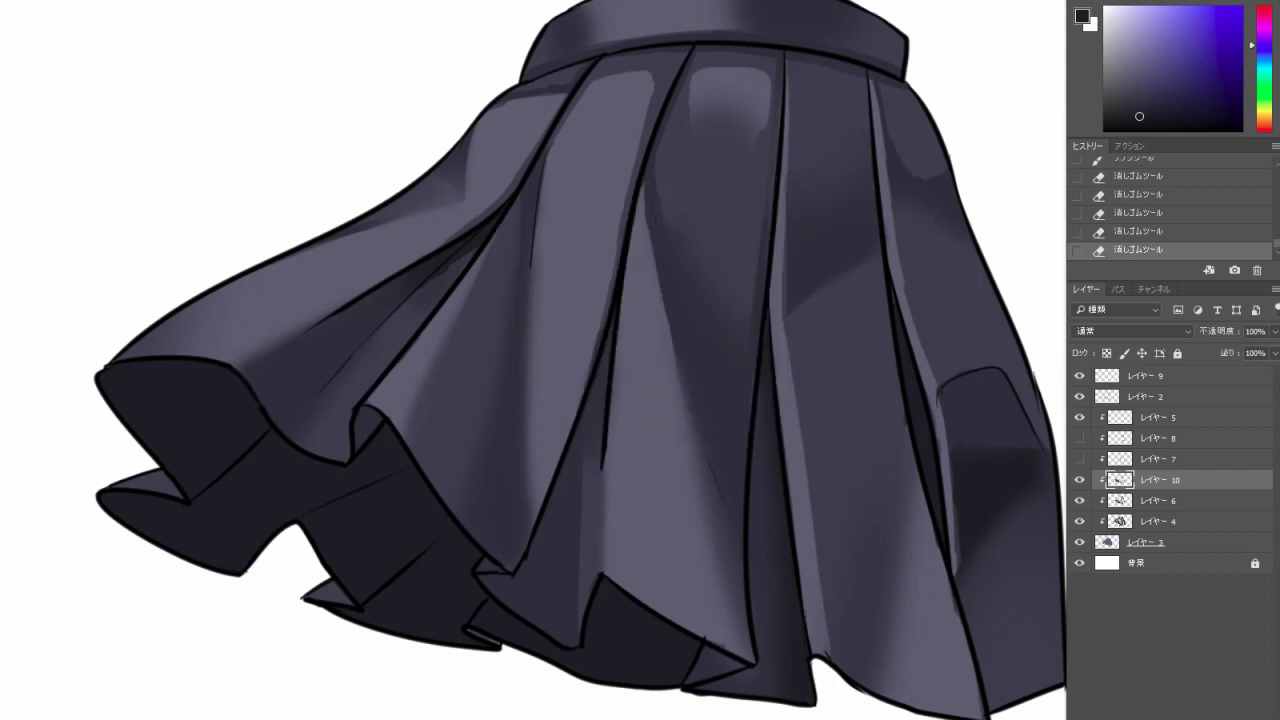
# Try a dark shadow band across the lower hem of the second and third pleats, and undo it.
pyautogui.hotkey('ctrl', '-')
pyautogui.press('b')
pyautogui.moveTo(430, 545); pyautogui.dragTo(615, 595)
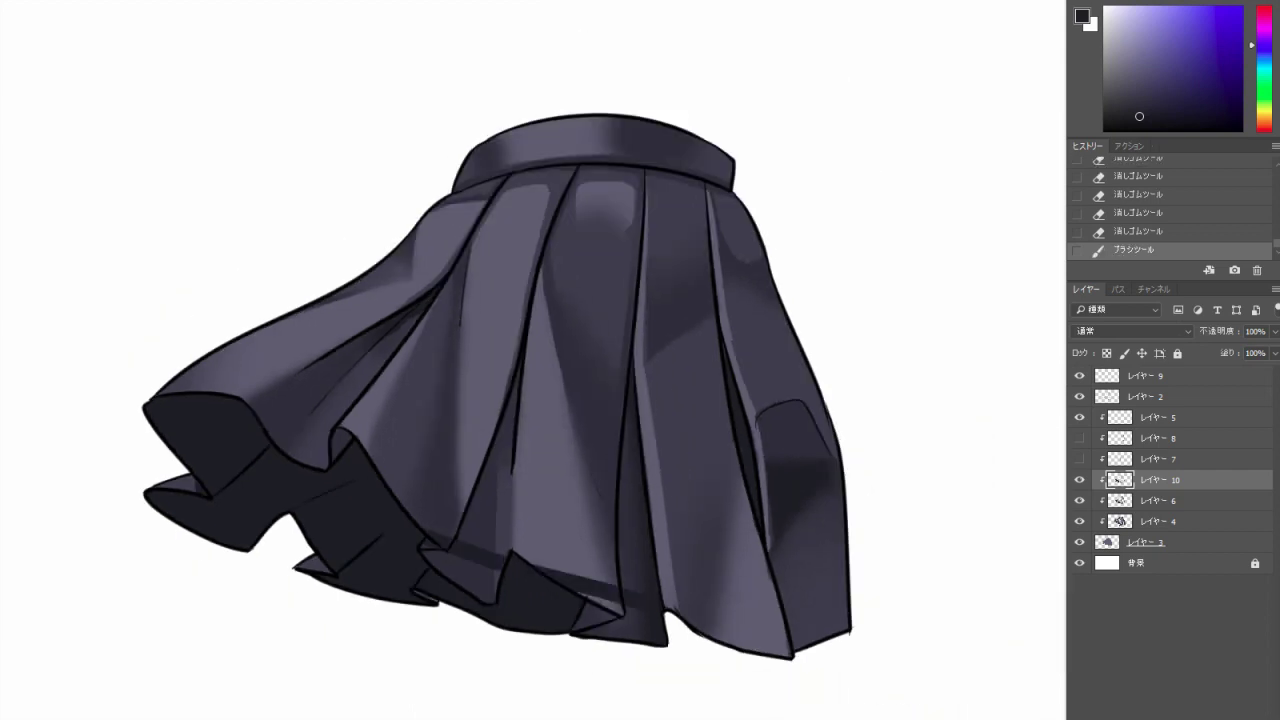
pyautogui.hotkey('ctrl', 'z')
# Paint a dark accent into the deep fold between the second and third pleats and fade it with the 100 px soft eraser.
pyautogui.hotkey('ctrl', '+')
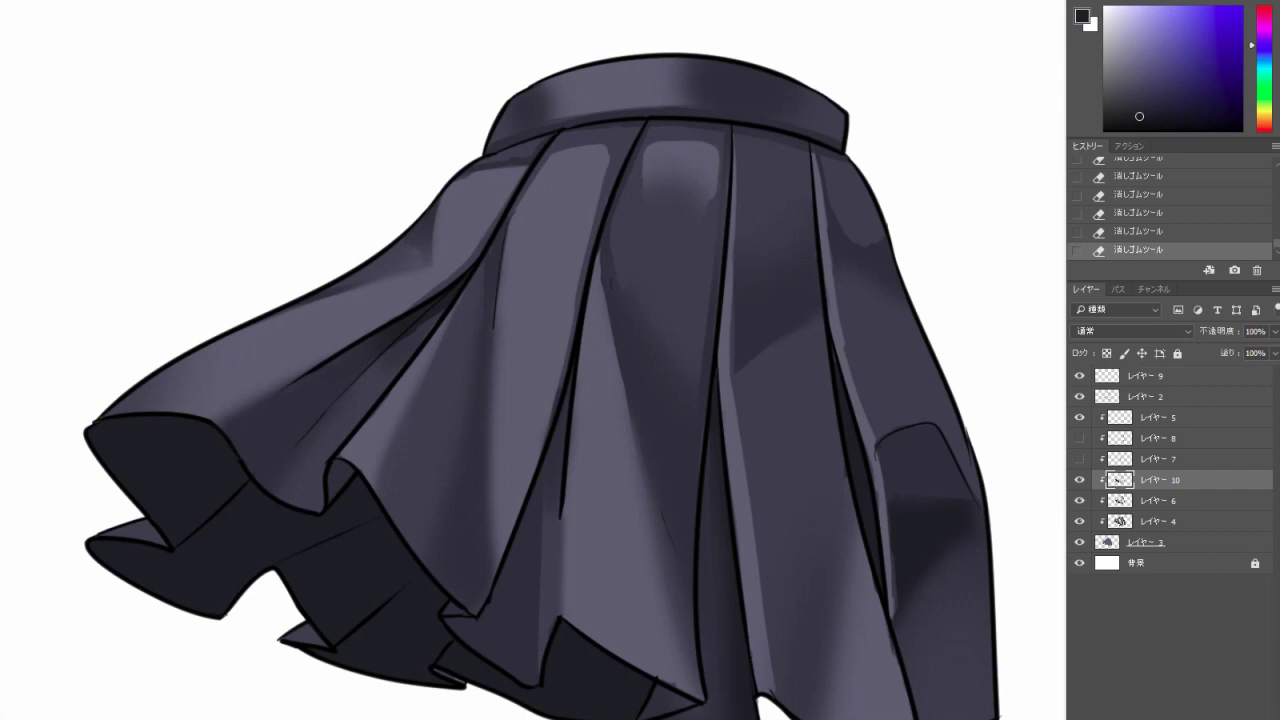
pyautogui.scroll(-2, 547, 360)
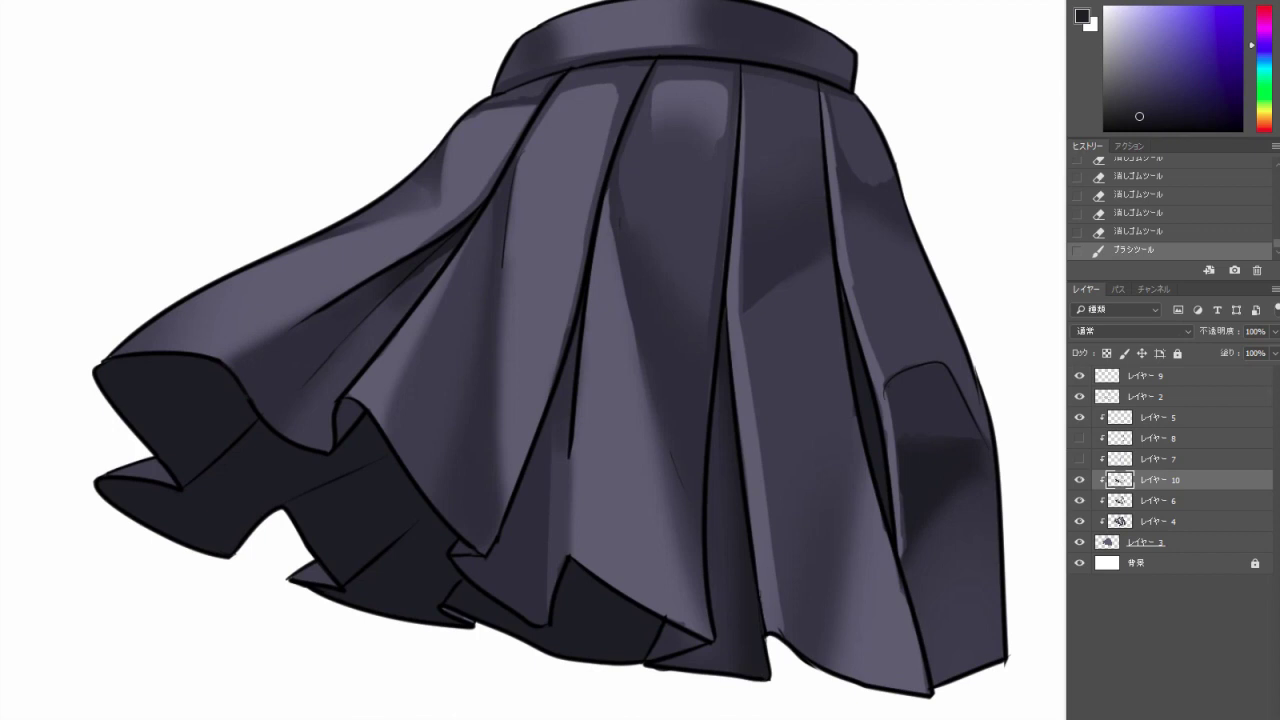
pyautogui.moveTo(575, 328); pyautogui.dragTo(536, 470)
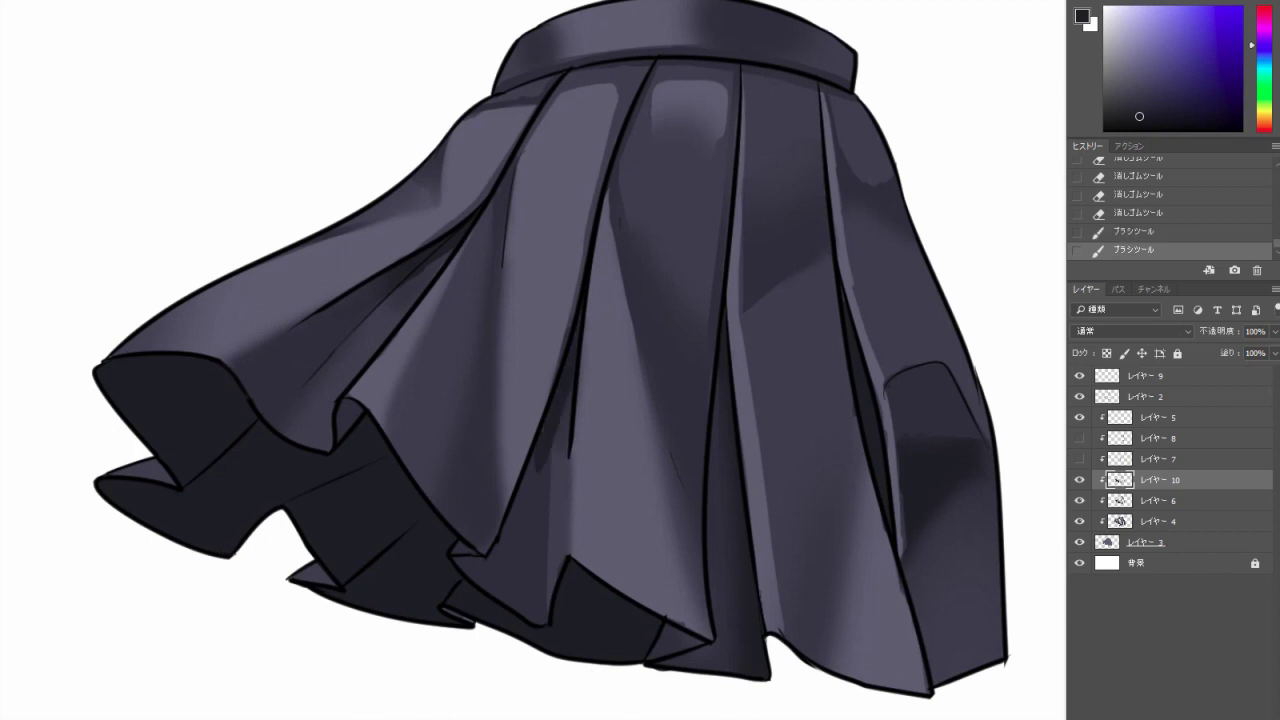
pyautogui.rightClick(592, 322)
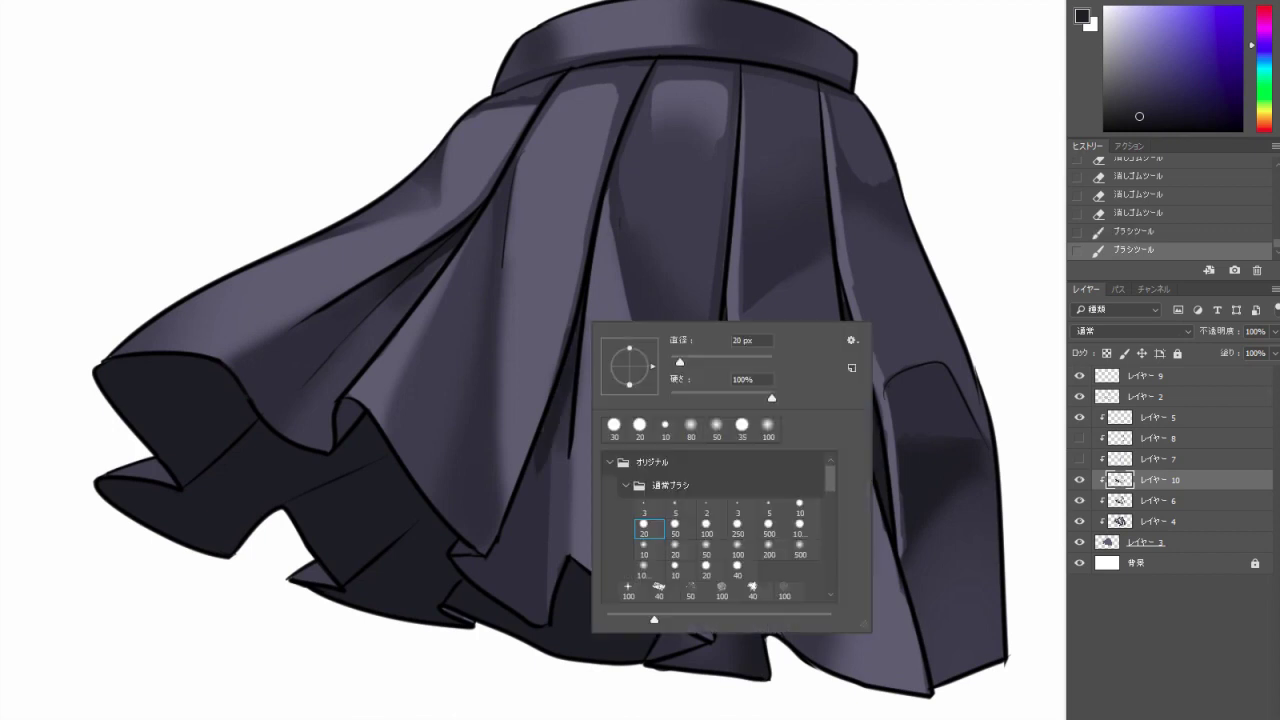
pyautogui.click(767, 425)
pyautogui.moveTo(556, 425); pyautogui.dragTo(540, 470)
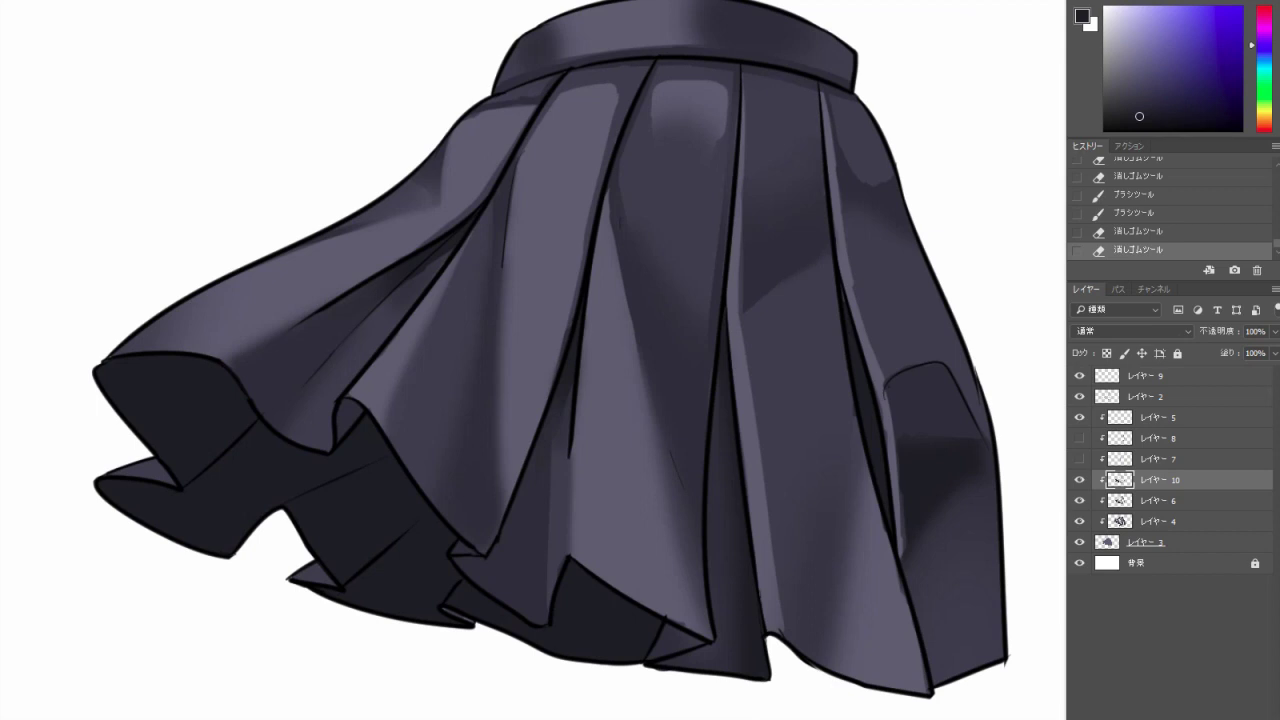
# Paint thin dark shadows beneath the waistband over the first two pleats and along the crease between the third and fourth pleats.
pyautogui.moveTo(510, 86); pyautogui.dragTo(650, 66)
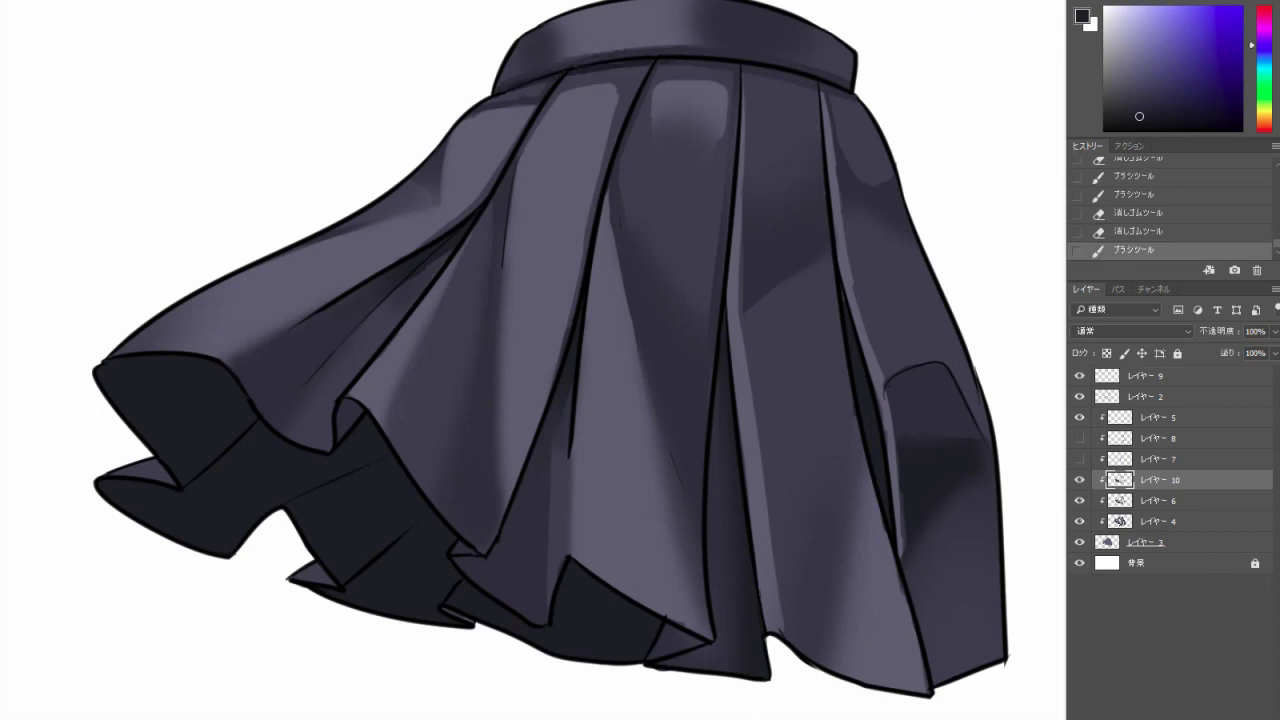
pyautogui.moveTo(515, 86); pyautogui.dragTo(640, 64)
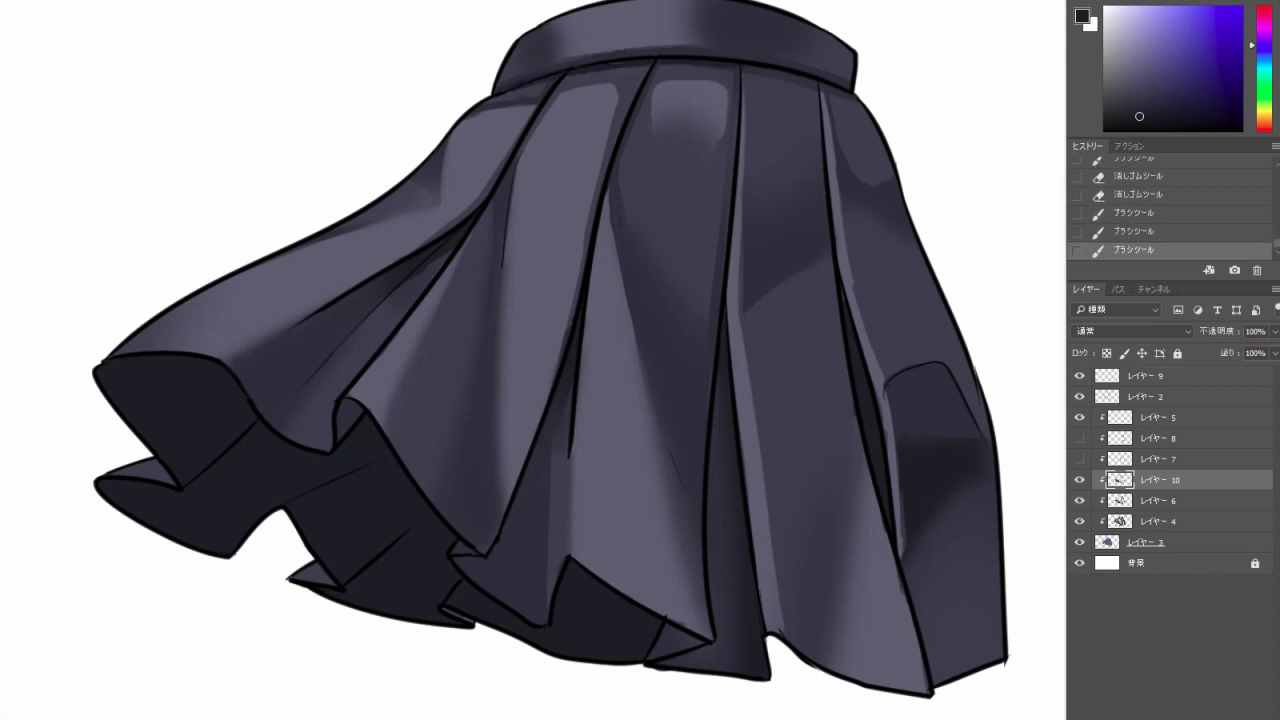
pyautogui.moveTo(737, 68); pyautogui.dragTo(730, 196)
pyautogui.moveTo(730, 120); pyautogui.dragTo(716, 330)
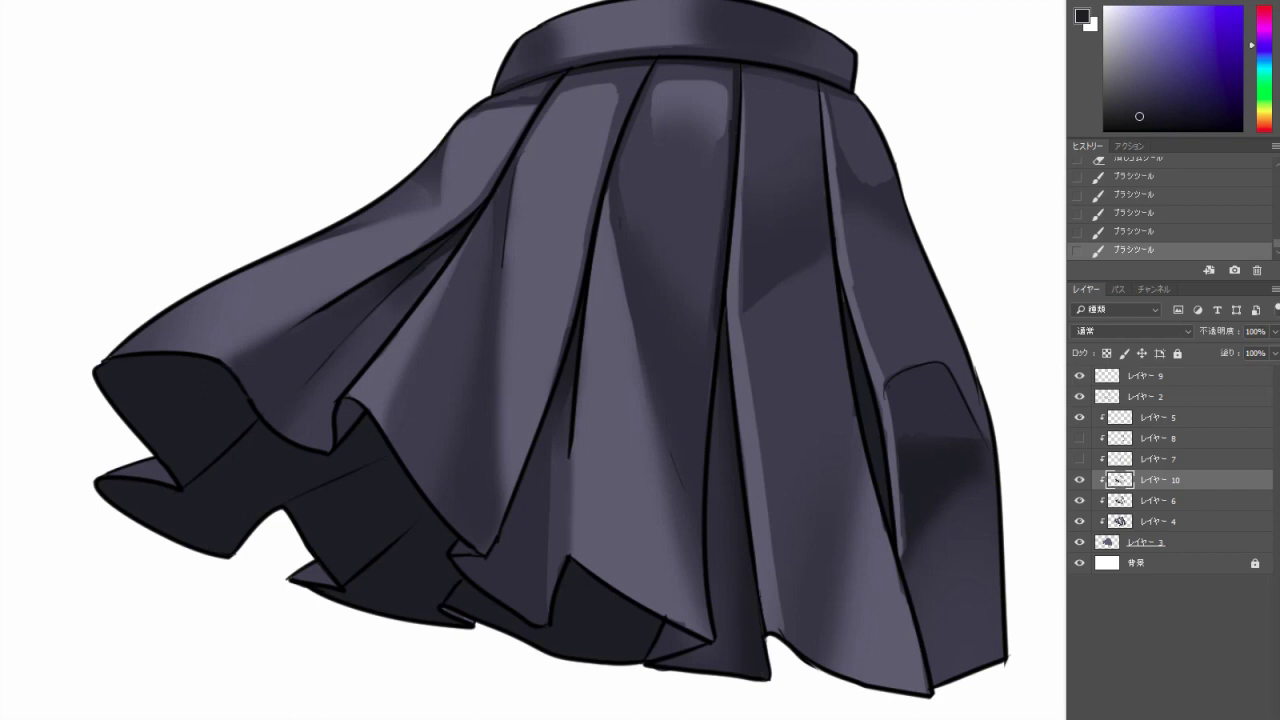
# Paint a light lavender highlight patch on the waistband's upper edge, above the first two pleats, on a new clipped layer.
pyautogui.hotkey('ctrl', '0')
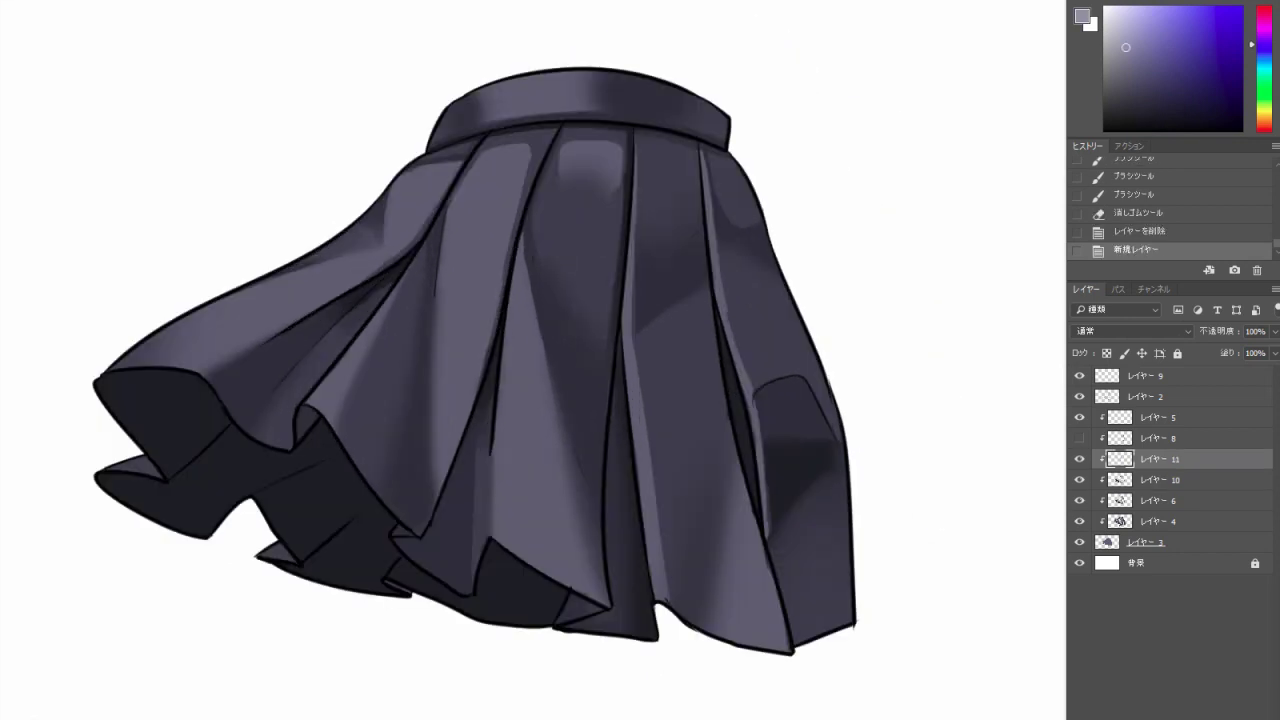
pyautogui.scroll(3, 530, 360)
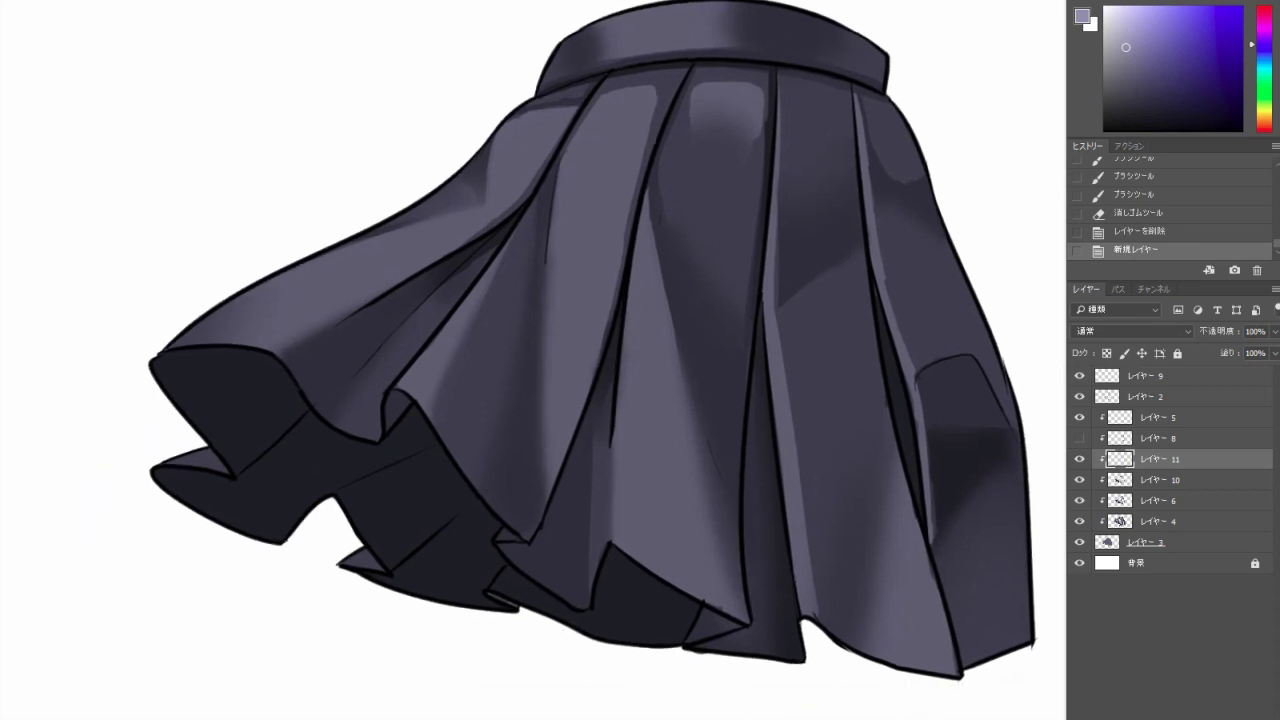
pyautogui.scroll(3, 530, 360)
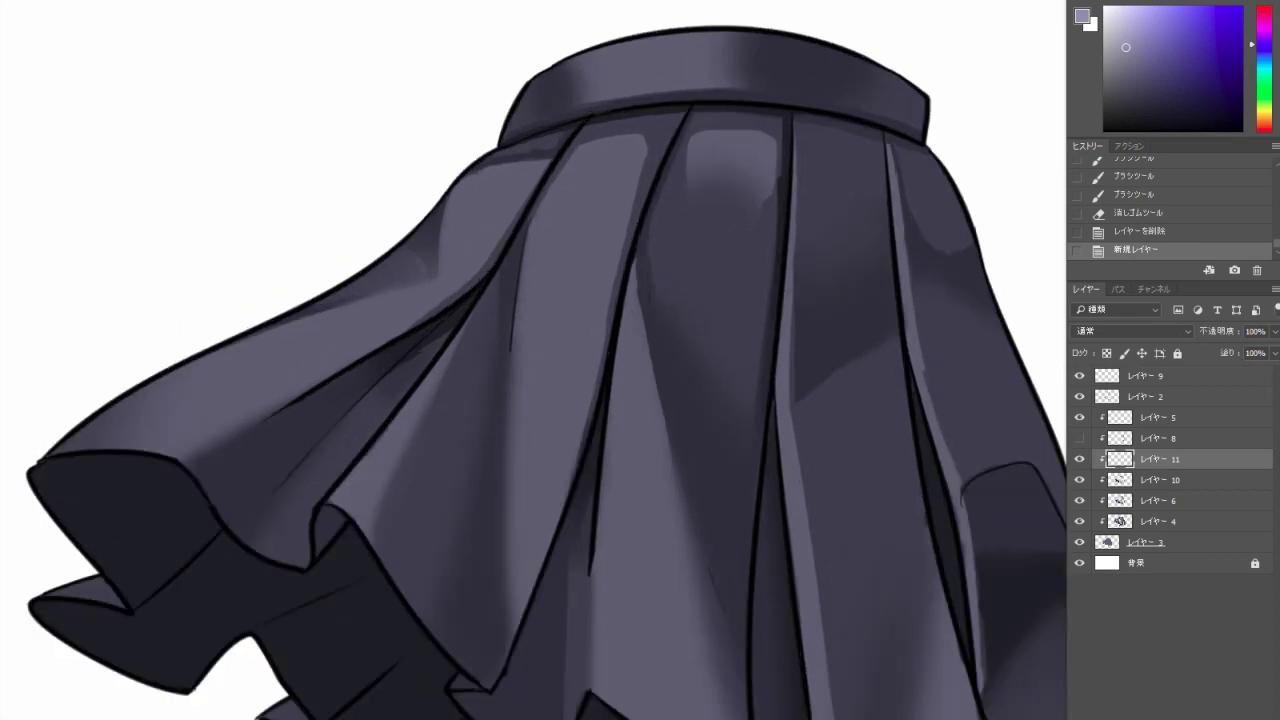
pyautogui.moveTo(580, 60)
pyautogui.mouseDown()
pyautogui.moveTo(648, 40)
pyautogui.moveTo(640, 68)
pyautogui.mouseUp()
pyautogui.hotkey('ctrl', 'z')
pyautogui.click(640, 68)
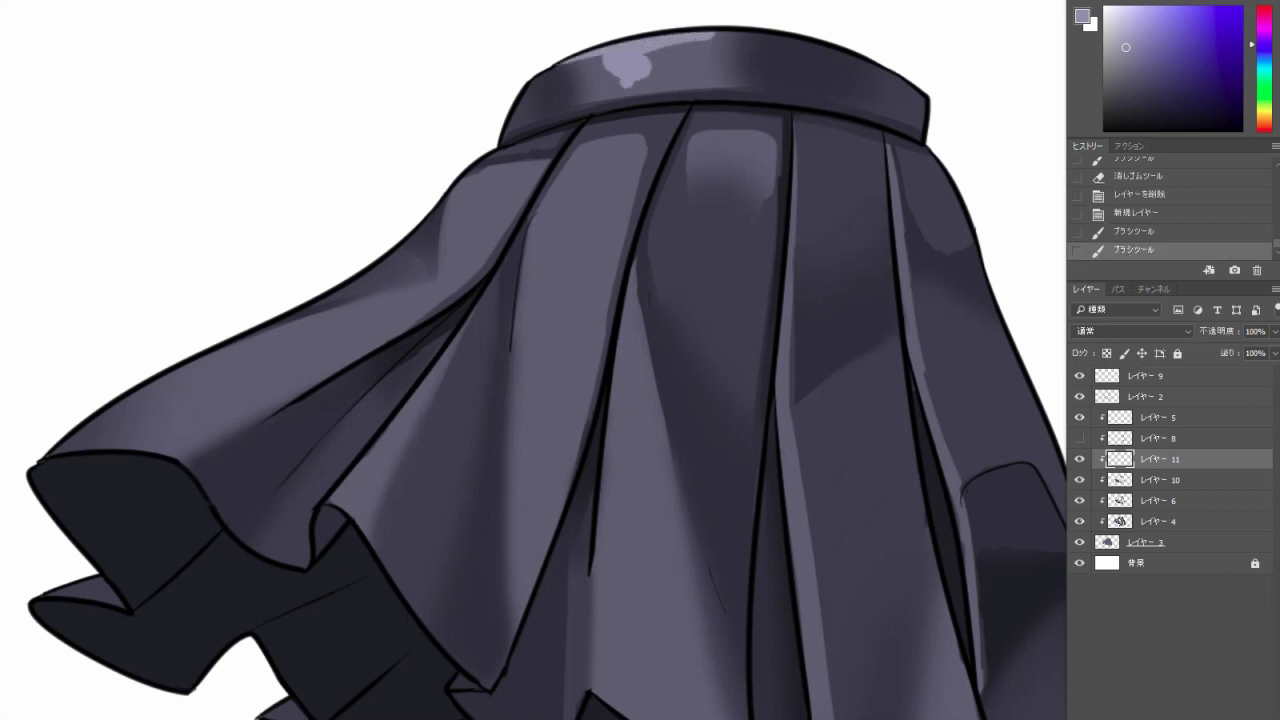
# Block in a light lavender highlight across the middle of the first pleat, just outside the deep fold.
pyautogui.scroll(-2, 635, 158)
pyautogui.scroll(2, 530, 360)
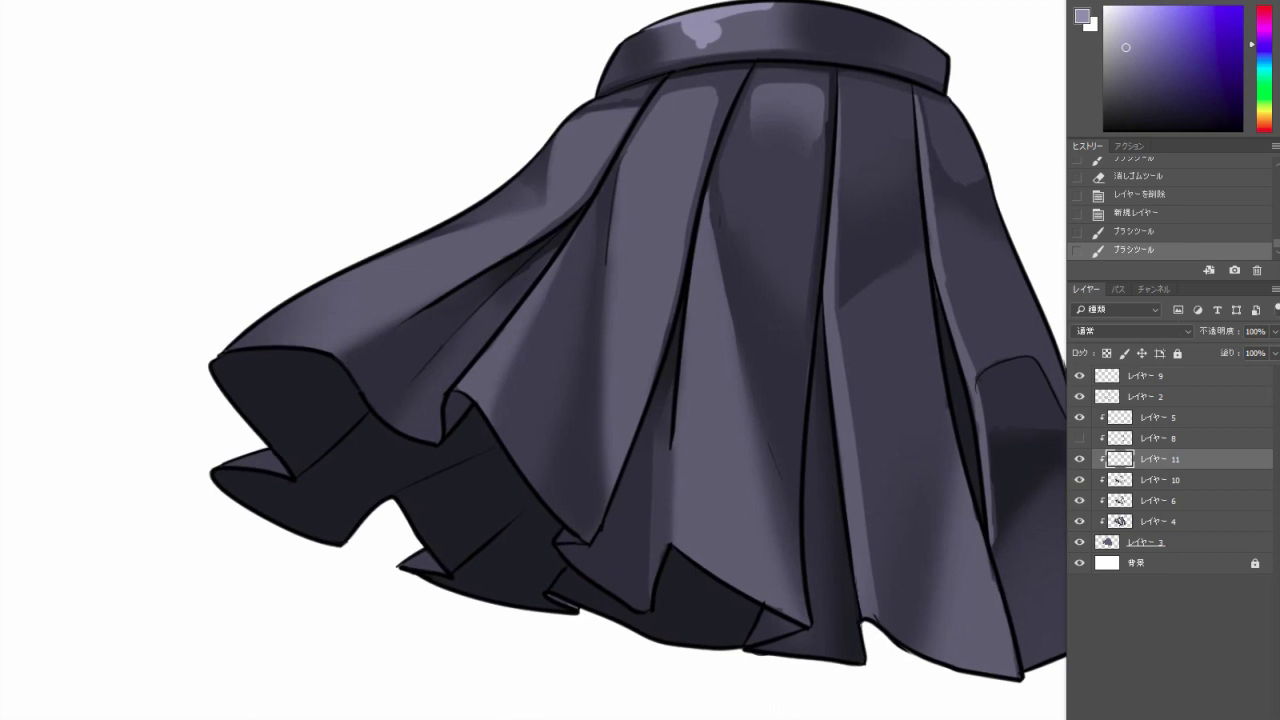
pyautogui.moveTo(540, 250); pyautogui.dragTo(530, 236)
pyautogui.hotkey('ctrl', 'z')
pyautogui.moveTo(540, 380); pyautogui.dragTo(645, 335)
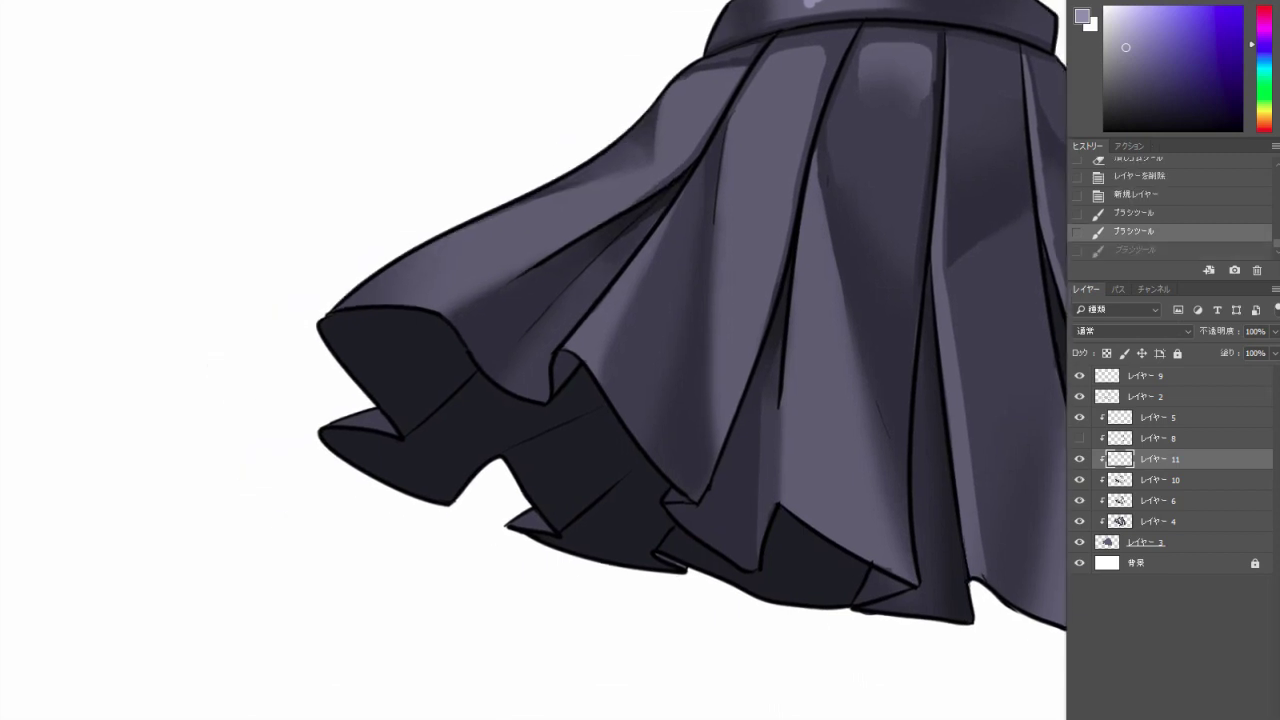
pyautogui.moveTo(560, 192); pyautogui.dragTo(650, 176)
pyautogui.hotkey('ctrl', 'z')
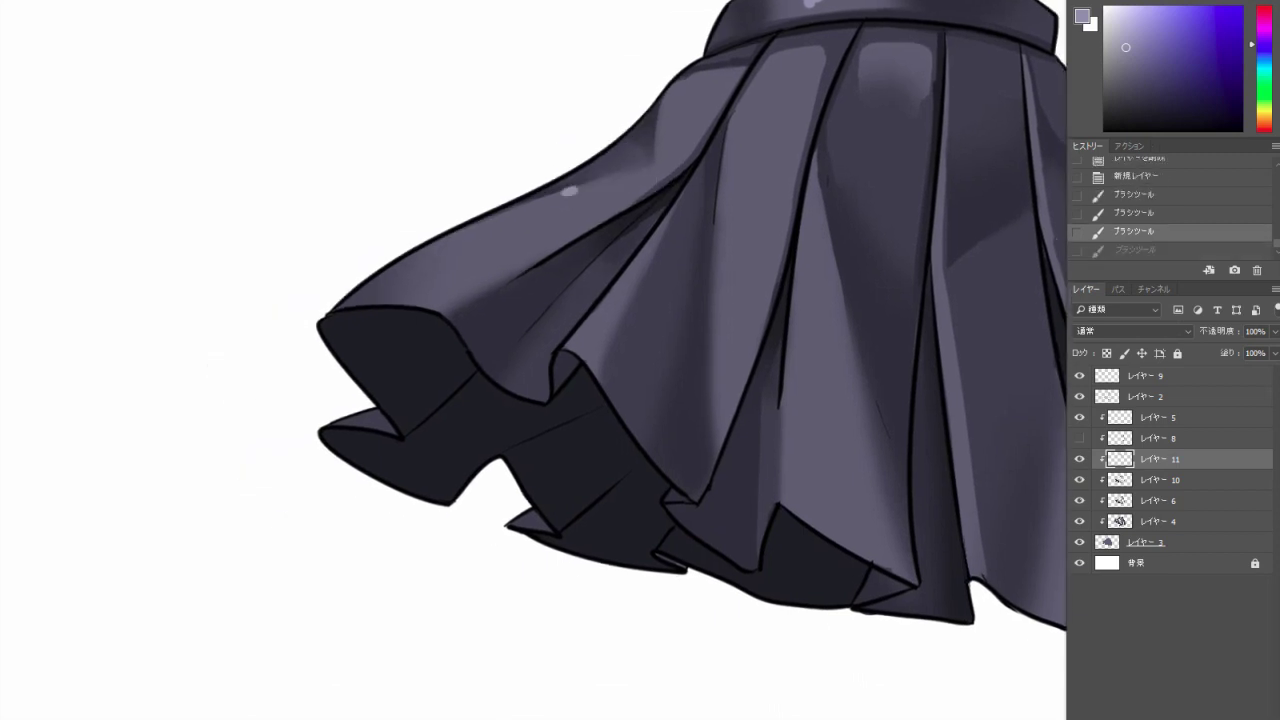
pyautogui.moveTo(575, 190)
pyautogui.mouseDown()
pyautogui.moveTo(668, 168)
pyautogui.moveTo(530, 204)
pyautogui.mouseUp()
pyautogui.hotkey('ctrl', 'z')
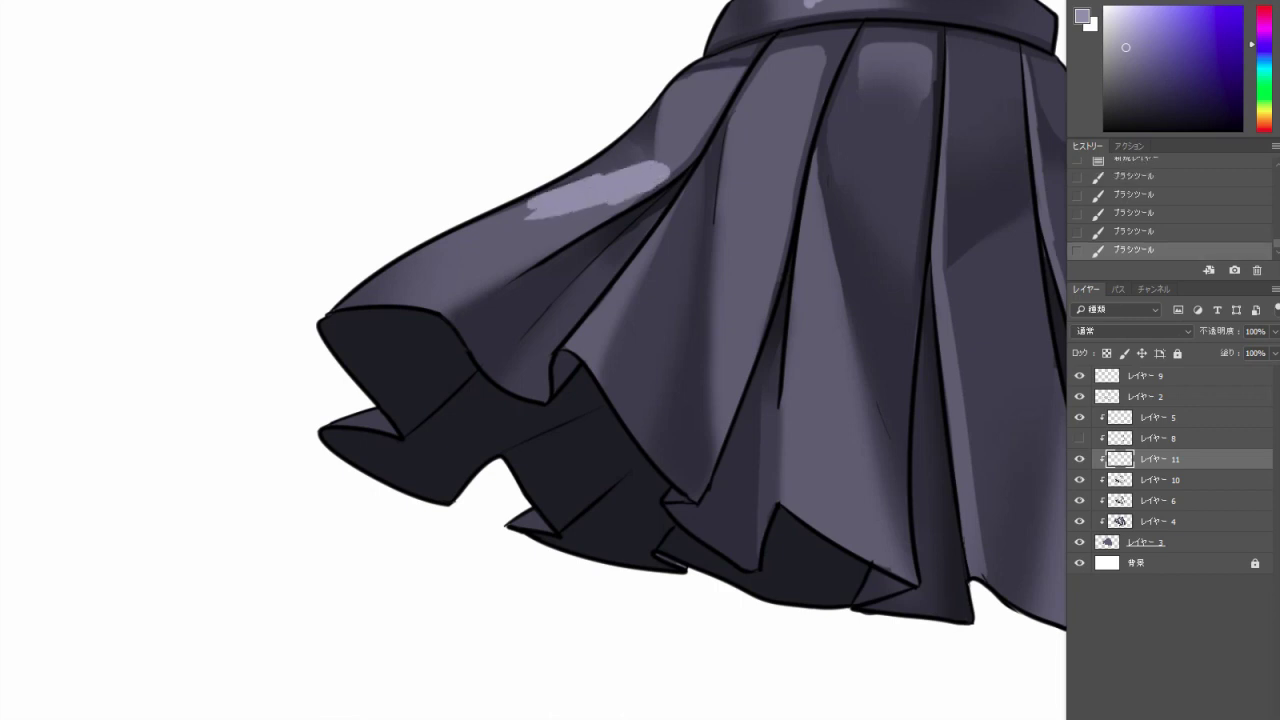
# Trim the first pleat's highlight with the eraser and extend it toward the hem with the hard 35 px brush.
pyautogui.press('e')
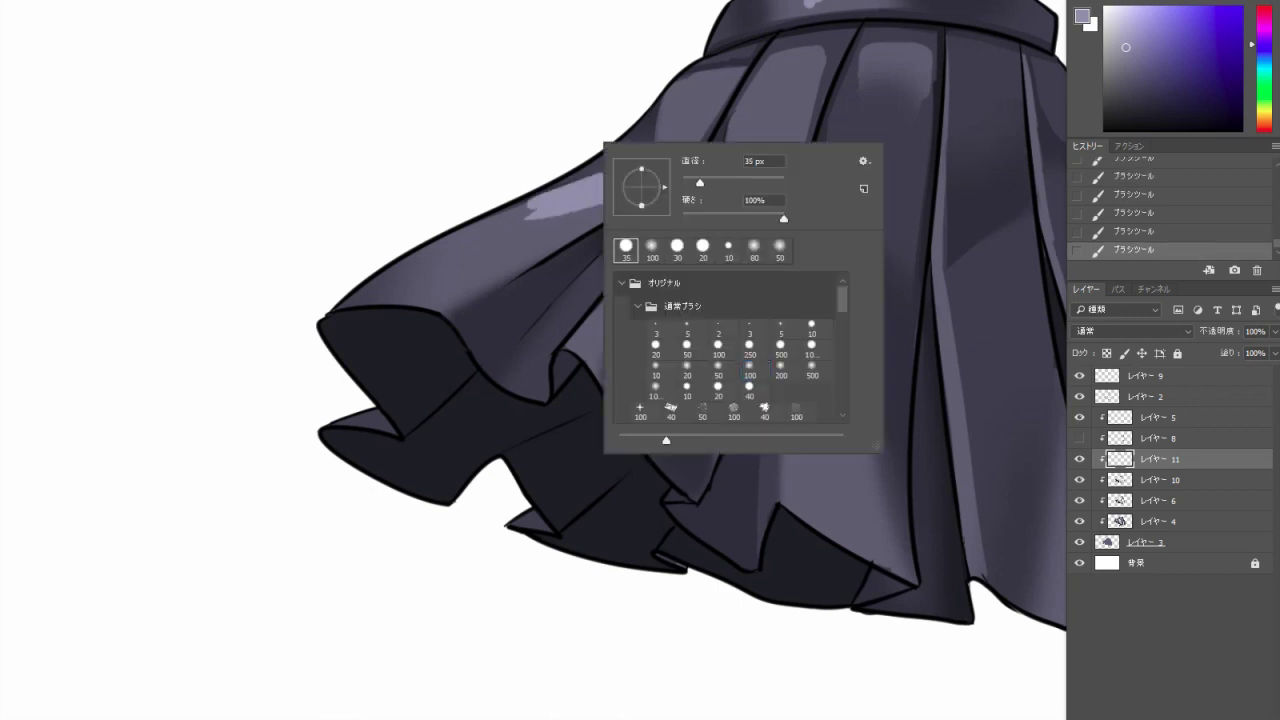
pyautogui.press('Escape')
pyautogui.moveTo(644, 158)
pyautogui.mouseDown()
pyautogui.moveTo(670, 172)
pyautogui.moveTo(550, 225)
pyautogui.moveTo(500, 215)
pyautogui.moveTo(510, 240)
pyautogui.moveTo(566, 236)
pyautogui.mouseUp()
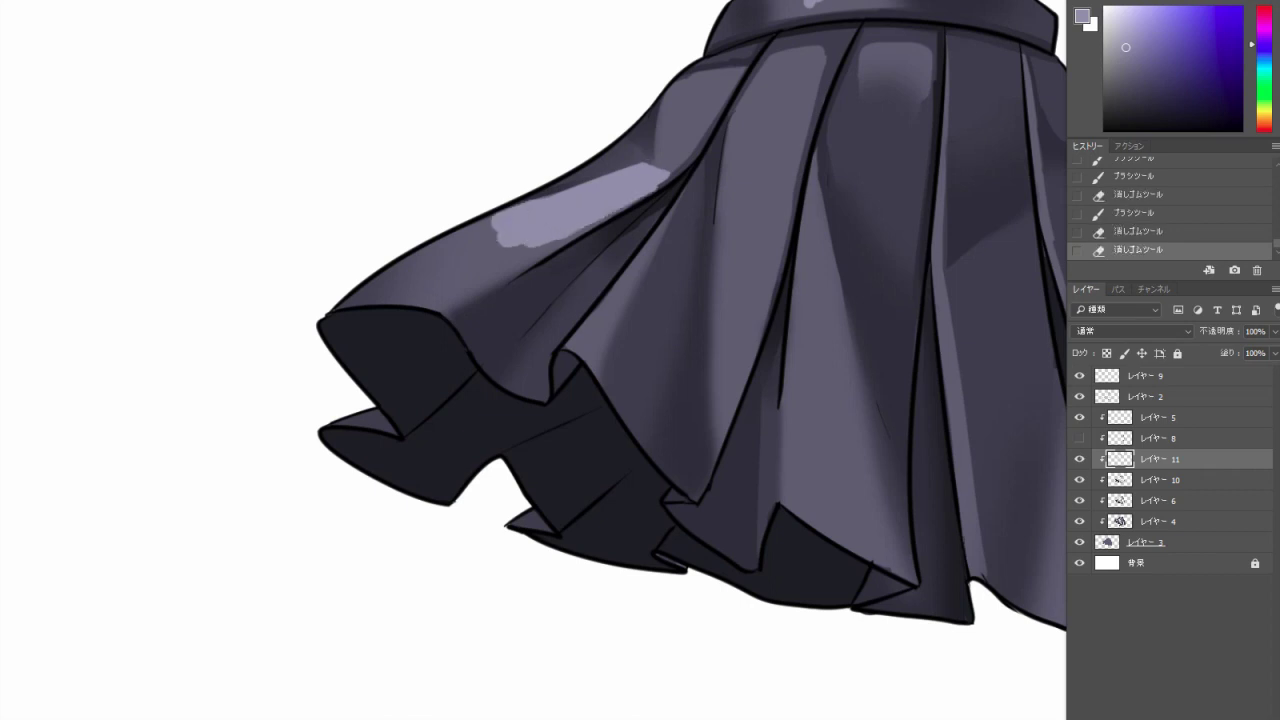
pyautogui.rightClick(731, 126)
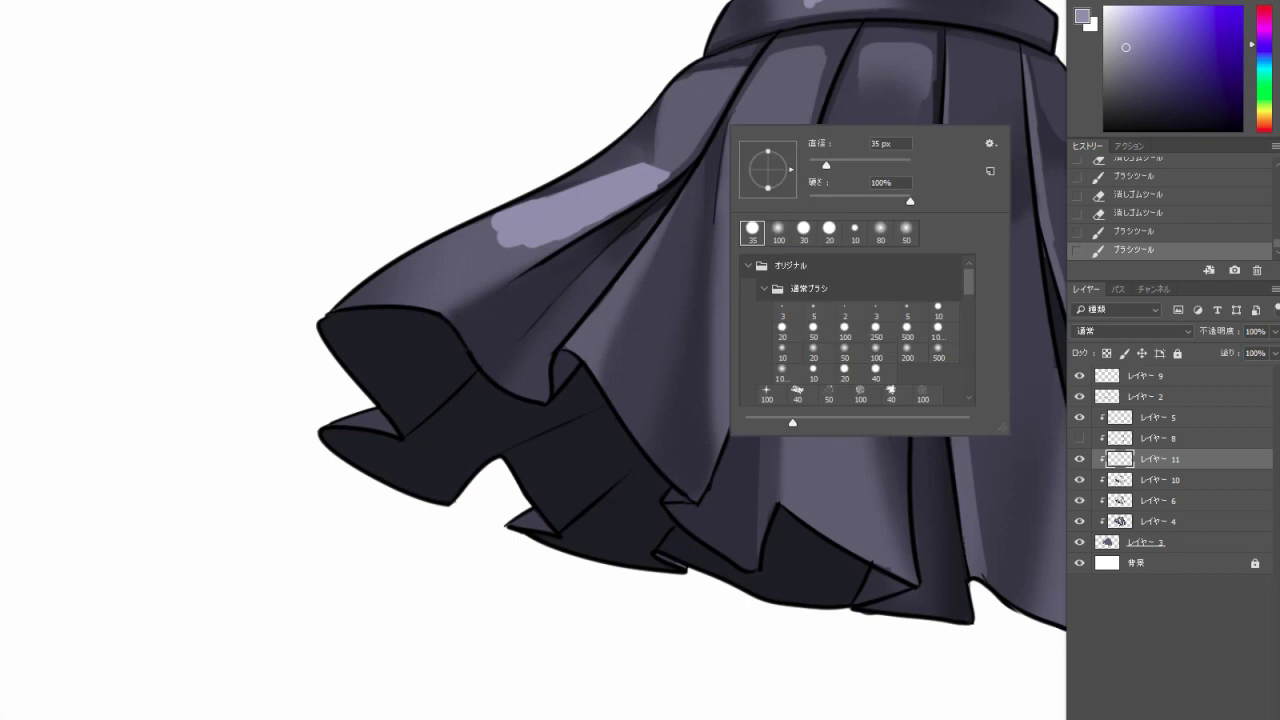
pyautogui.press('Escape')
pyautogui.moveTo(530, 242)
pyautogui.mouseDown()
pyautogui.moveTo(662, 184)
pyautogui.moveTo(515, 208)
pyautogui.mouseUp()
pyautogui.moveTo(648, 174)
pyautogui.mouseDown()
pyautogui.moveTo(535, 202)
pyautogui.moveTo(516, 260)
pyautogui.mouseUp()
pyautogui.press('b')
pyautogui.moveTo(596, 222)
pyautogui.mouseDown()
pyautogui.moveTo(560, 246)
pyautogui.moveTo(478, 254)
pyautogui.mouseUp()
# Fade the hem-side end of the first pleat's highlight with a large soft eraser.
pyautogui.rightClick(596, 188)
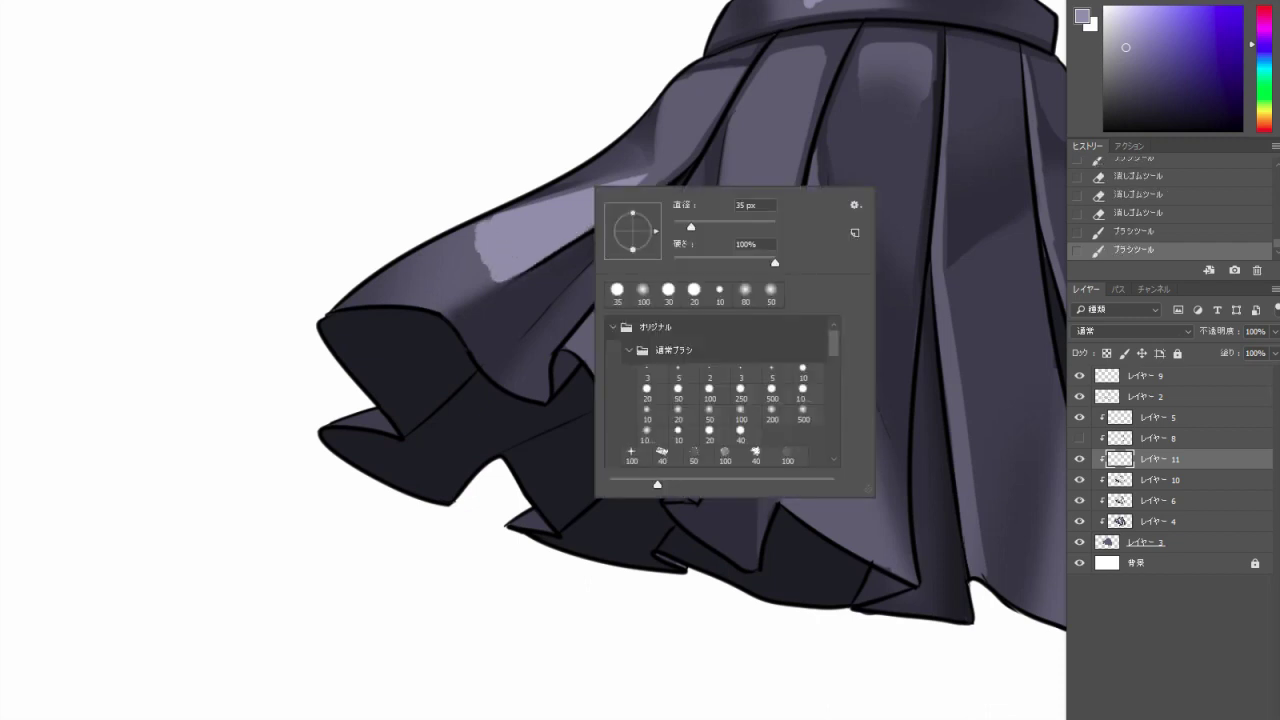
pyautogui.click(803, 415)
pyautogui.press('Return')
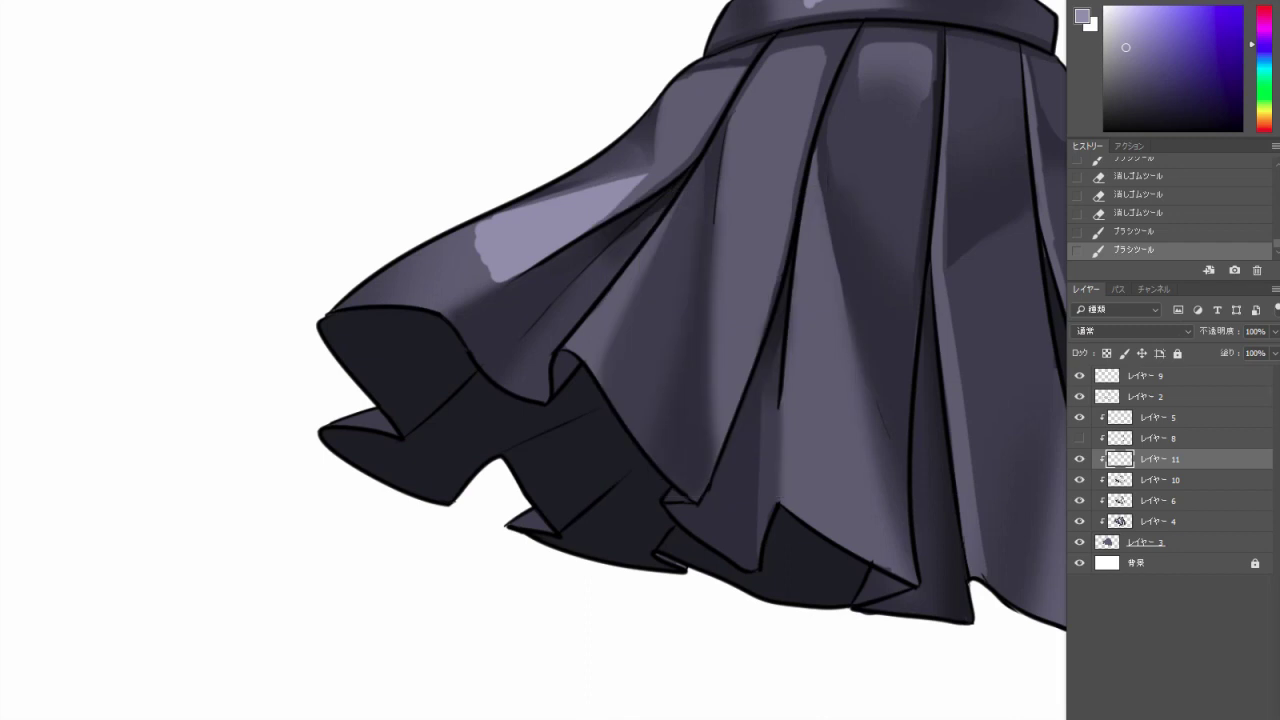
pyautogui.press('e')
pyautogui.moveTo(560, 218); pyautogui.dragTo(484, 258)
pyautogui.moveTo(540, 232); pyautogui.dragTo(480, 264)
# Try a light rim along the first pleat's outer edge and a hard highlight spot near its hem.
pyautogui.hotkey('ctrl', '0')
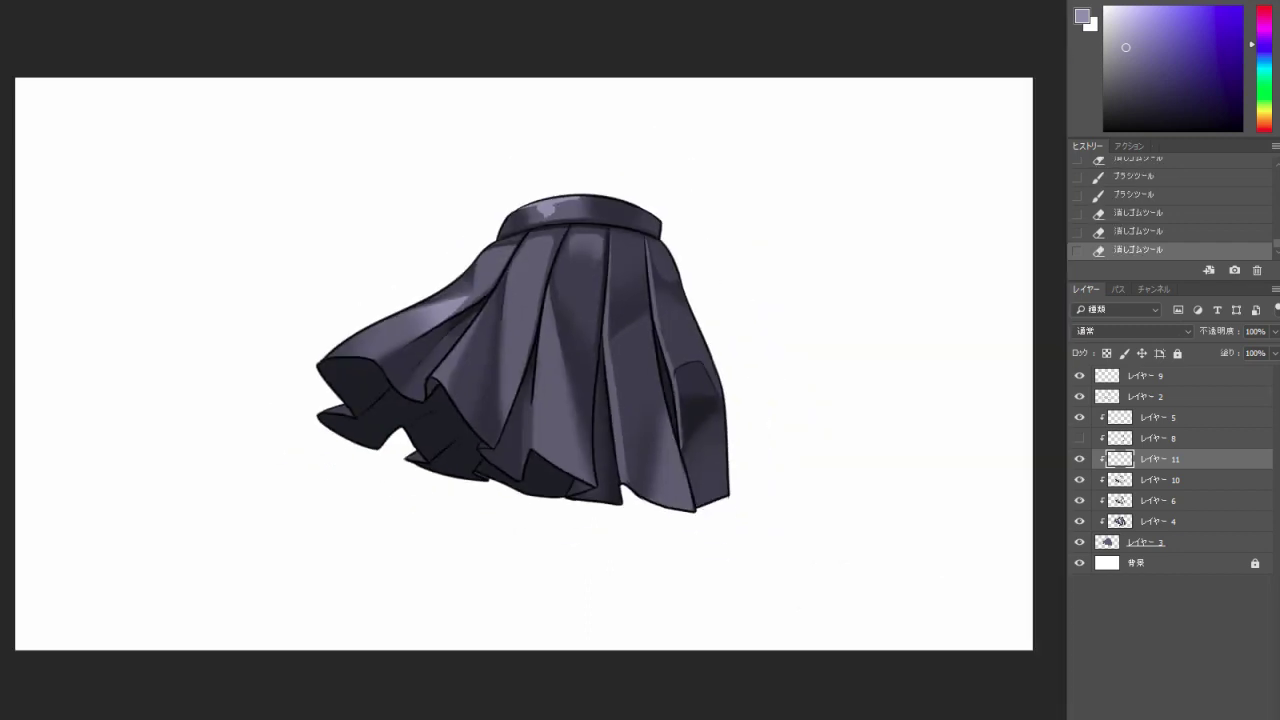
pyautogui.scroll(5, 453, 305)
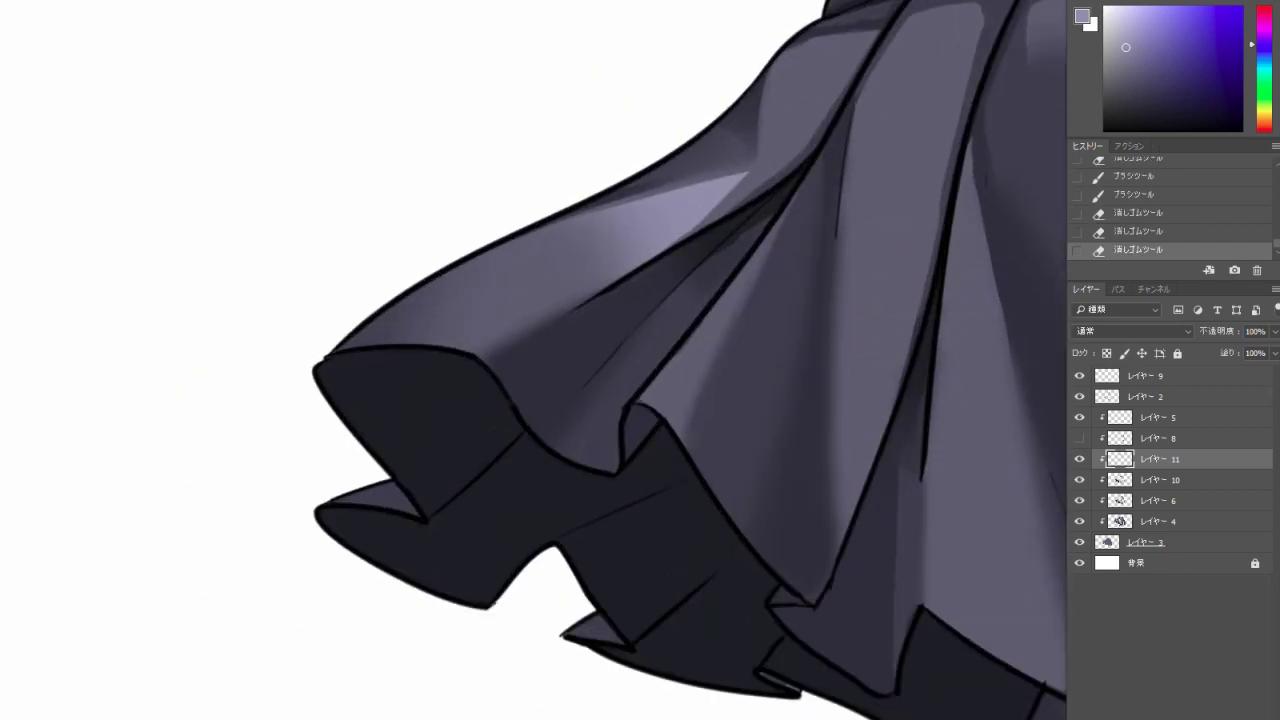
pyautogui.press('b')
pyautogui.moveTo(600, 198)
pyautogui.mouseDown()
pyautogui.moveTo(432, 284)
pyautogui.moveTo(322, 372)
pyautogui.mouseUp()
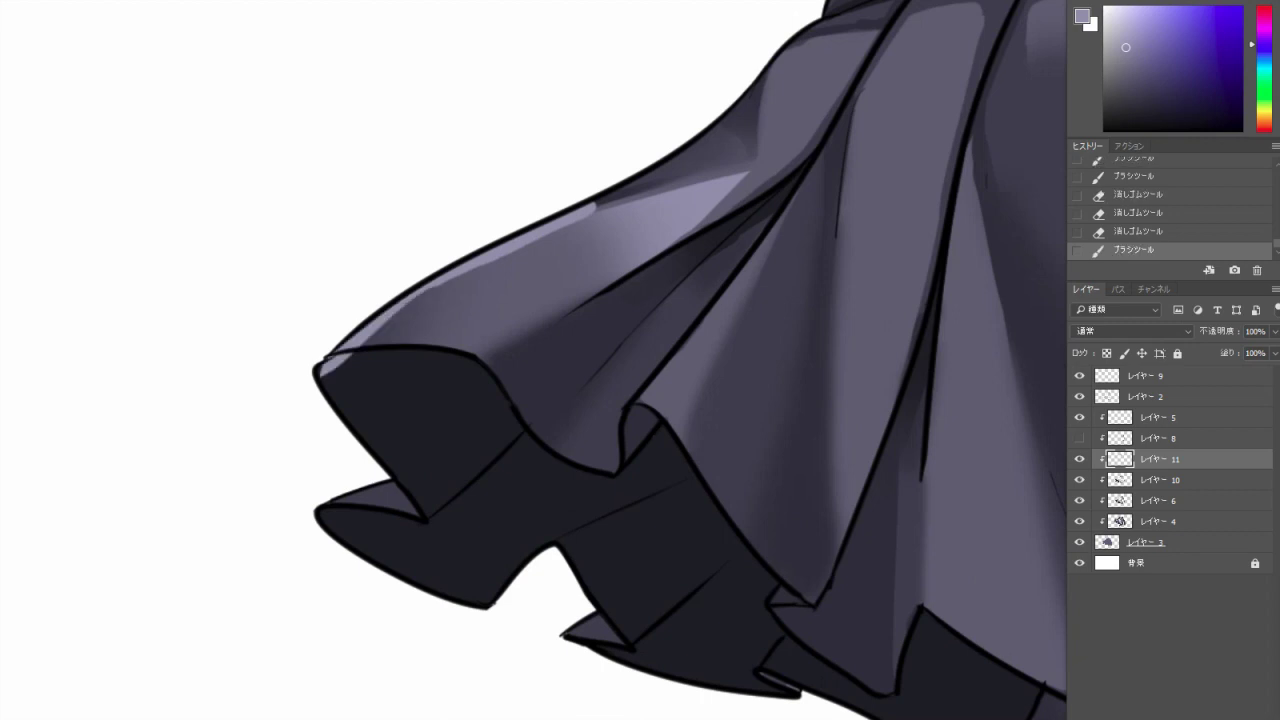
pyautogui.hotkey('ctrl', 'z')
pyautogui.moveTo(489, 341); pyautogui.dragTo(514, 331)
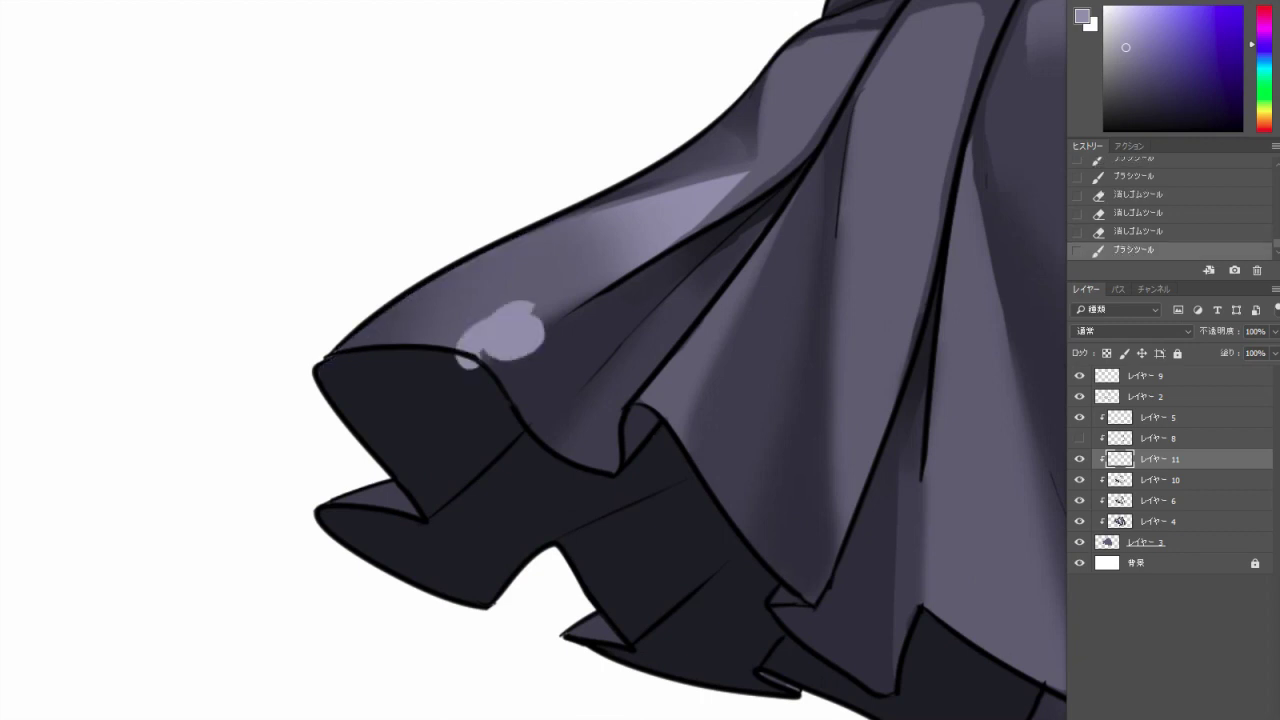
pyautogui.hotkey('ctrl', 'z')
# Paint a thin soft highlight along the first pleat's ridge from the hem corner, using the soft 20 px brush.
pyautogui.rightClick(672, 186)
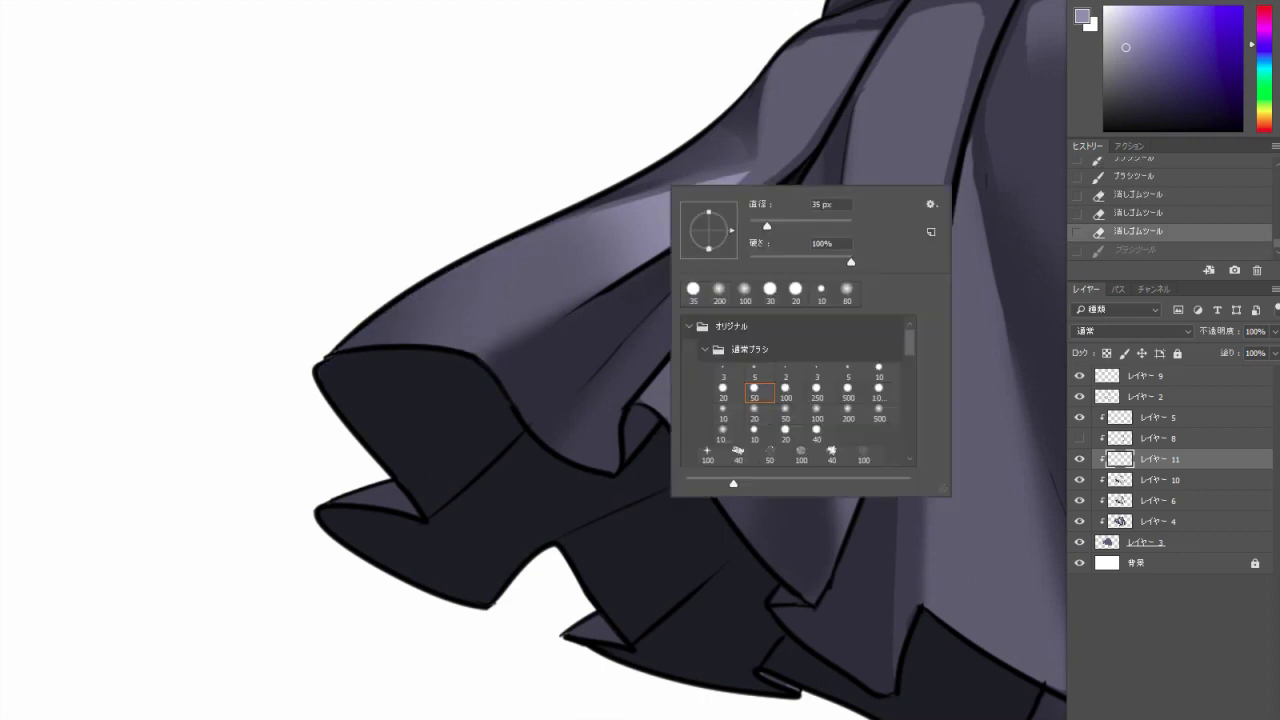
pyautogui.click(754, 411)
pyautogui.press('Return')
pyautogui.moveTo(485, 350); pyautogui.dragTo(610, 275)
pyautogui.hotkey('ctrl', 'z')
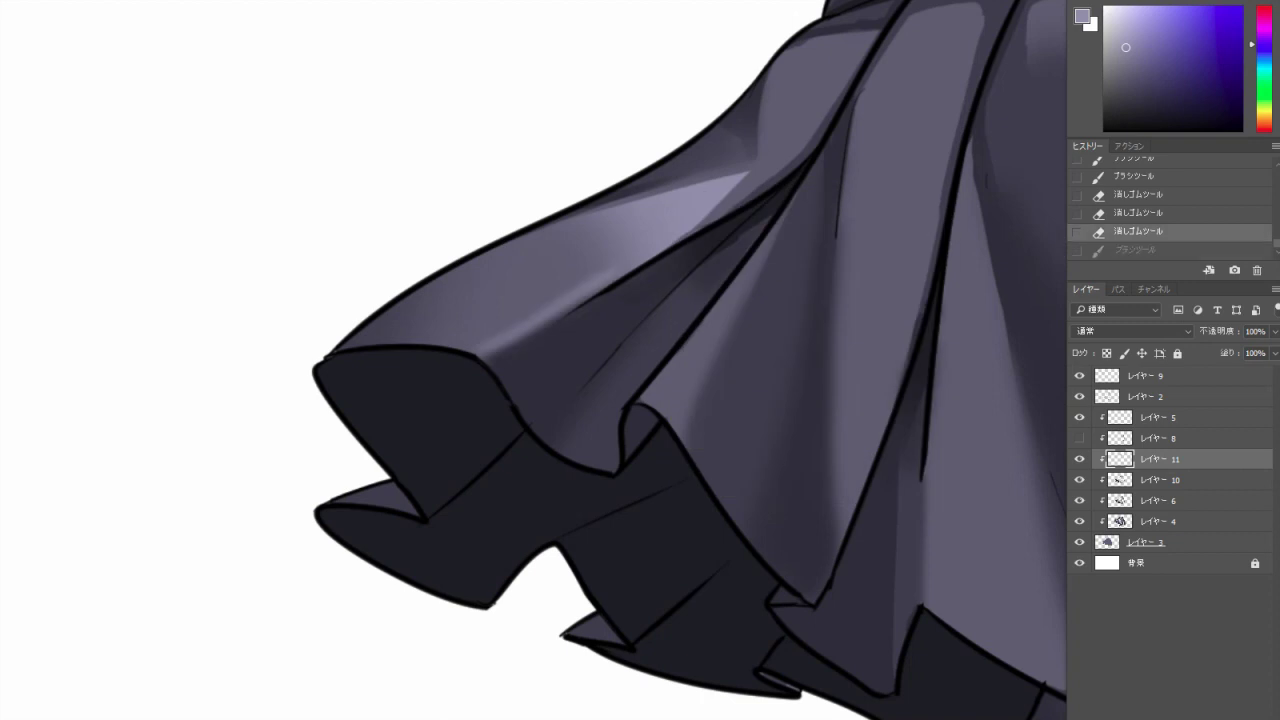
pyautogui.moveTo(495, 350); pyautogui.dragTo(635, 280)
pyautogui.hotkey('ctrl', 'z')
pyautogui.hotkey('ctrl', 'shift', 'z')
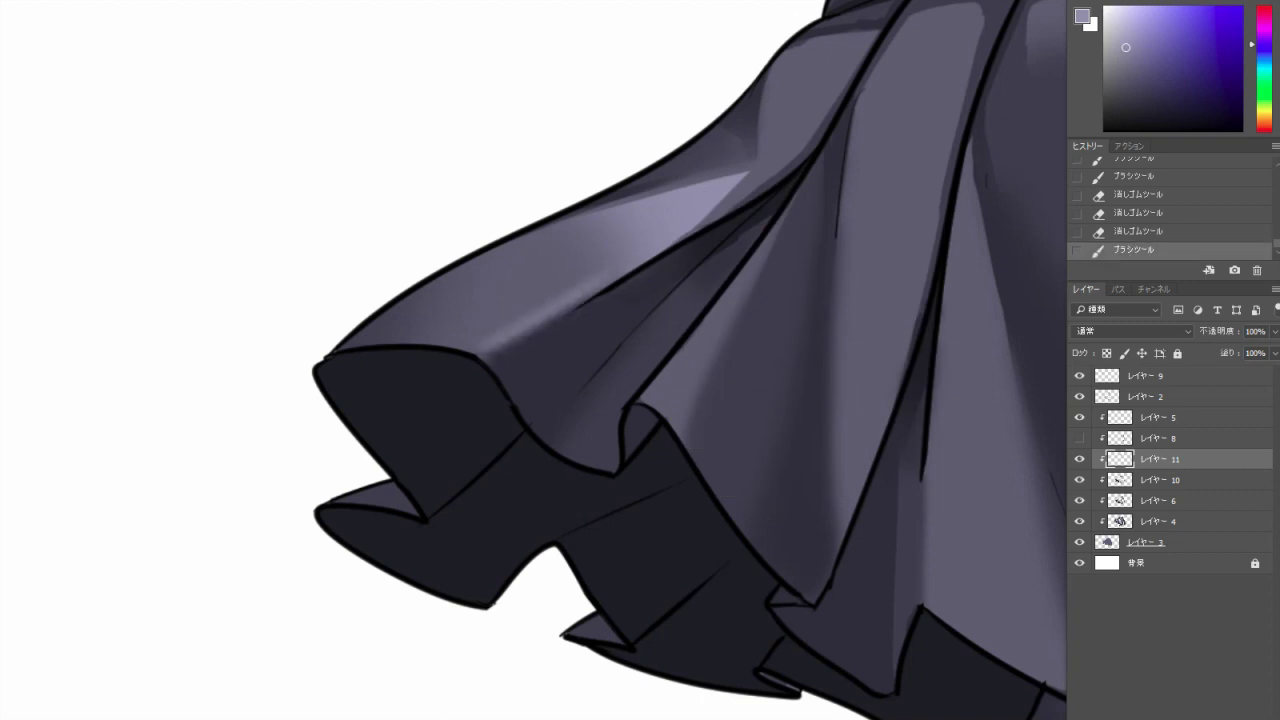
# Paint a soft vertical highlight on the first pleat's outer bulge near the hem, plus a faint glow along its outer edge.
pyautogui.hotkey('ctrl', '0')
pyautogui.hotkey('ctrl', '1')
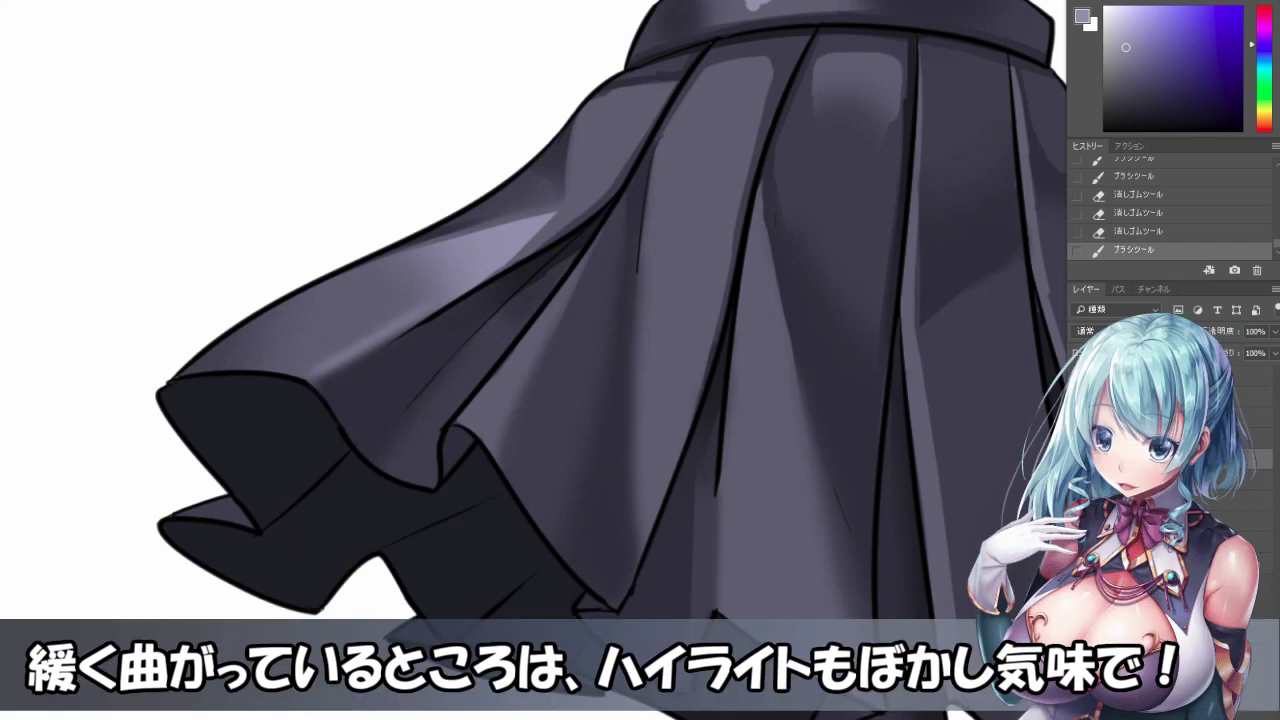
pyautogui.moveTo(284, 302)
pyautogui.mouseDown()
pyautogui.moveTo(240, 402)
pyautogui.moveTo(256, 364)
pyautogui.mouseUp()
pyautogui.hotkey('ctrl', 'z')
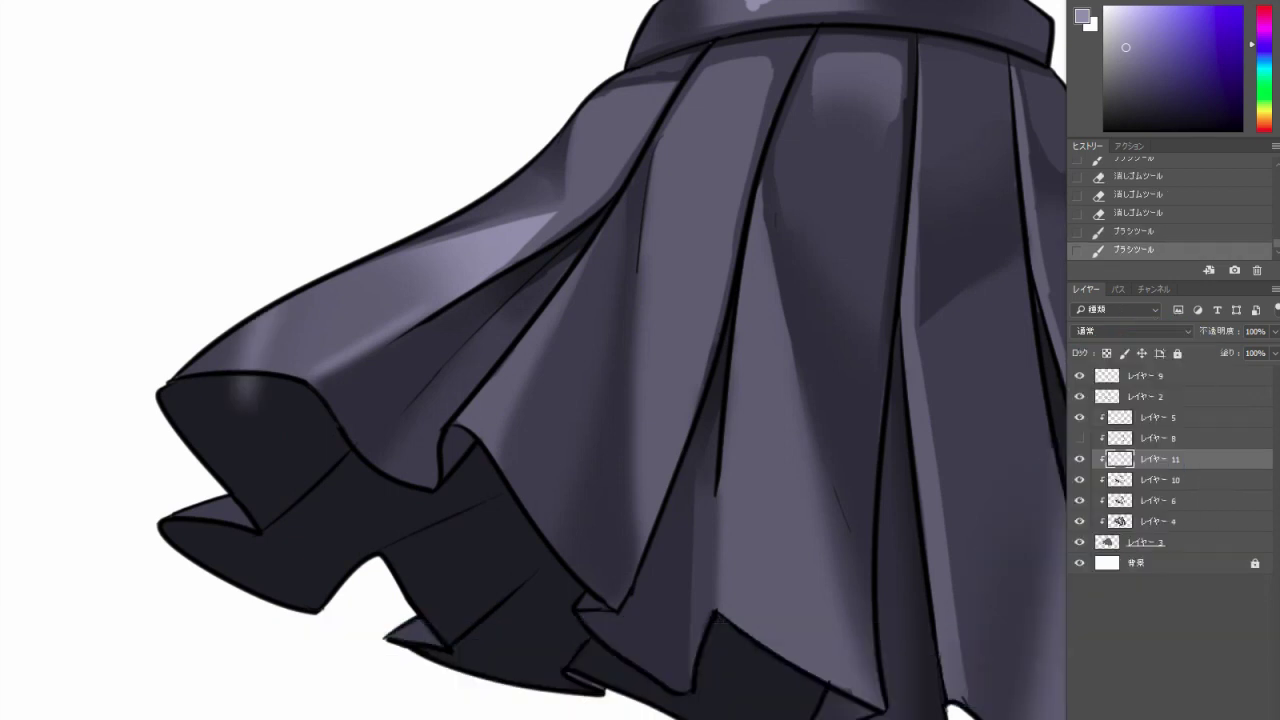
pyautogui.moveTo(330, 282)
pyautogui.mouseDown()
pyautogui.moveTo(262, 334)
pyautogui.moveTo(376, 260)
pyautogui.mouseUp()
pyautogui.hotkey('ctrl', 'z')
pyautogui.hotkey('ctrl', 'shift', 'z')
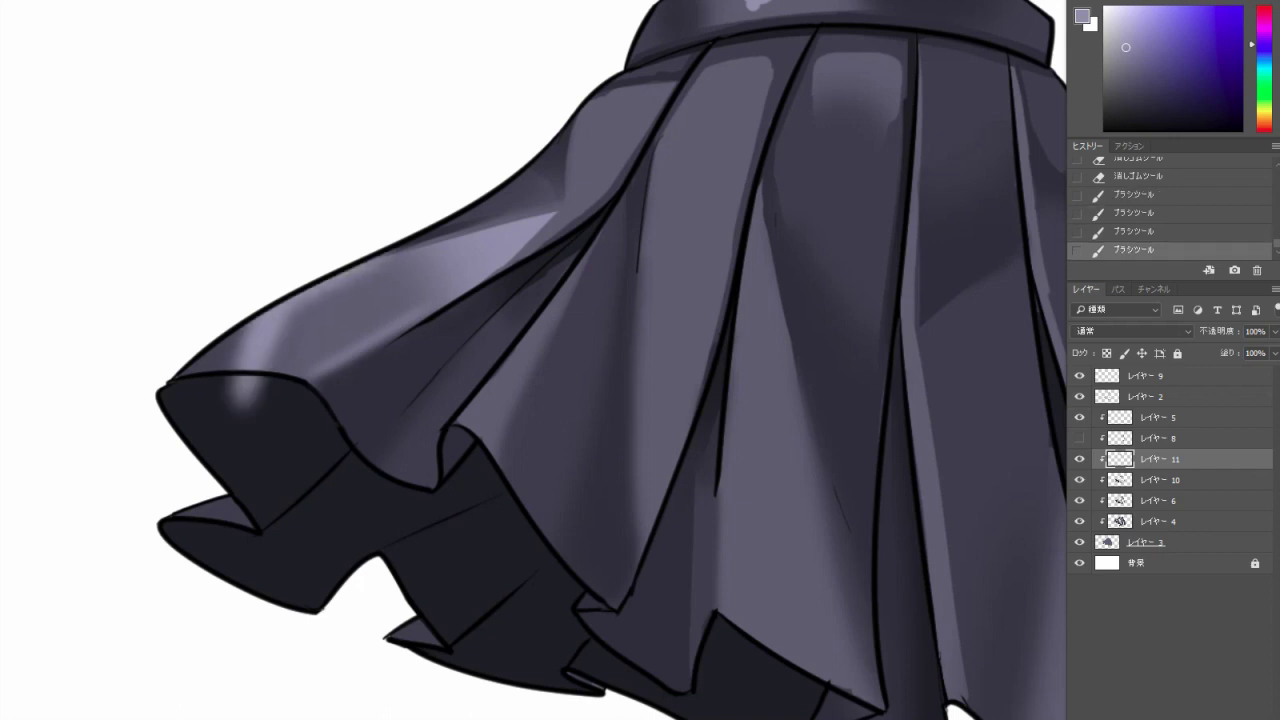
# Soften the vertical highlight near the first pleat's hem with a soft eraser, removing the spill onto the dark underside.
pyautogui.hotkey('ctrl', '-')
pyautogui.hotkey('ctrl', '-')
pyautogui.hotkey('ctrl', '+')
pyautogui.hotkey('ctrl', '+')
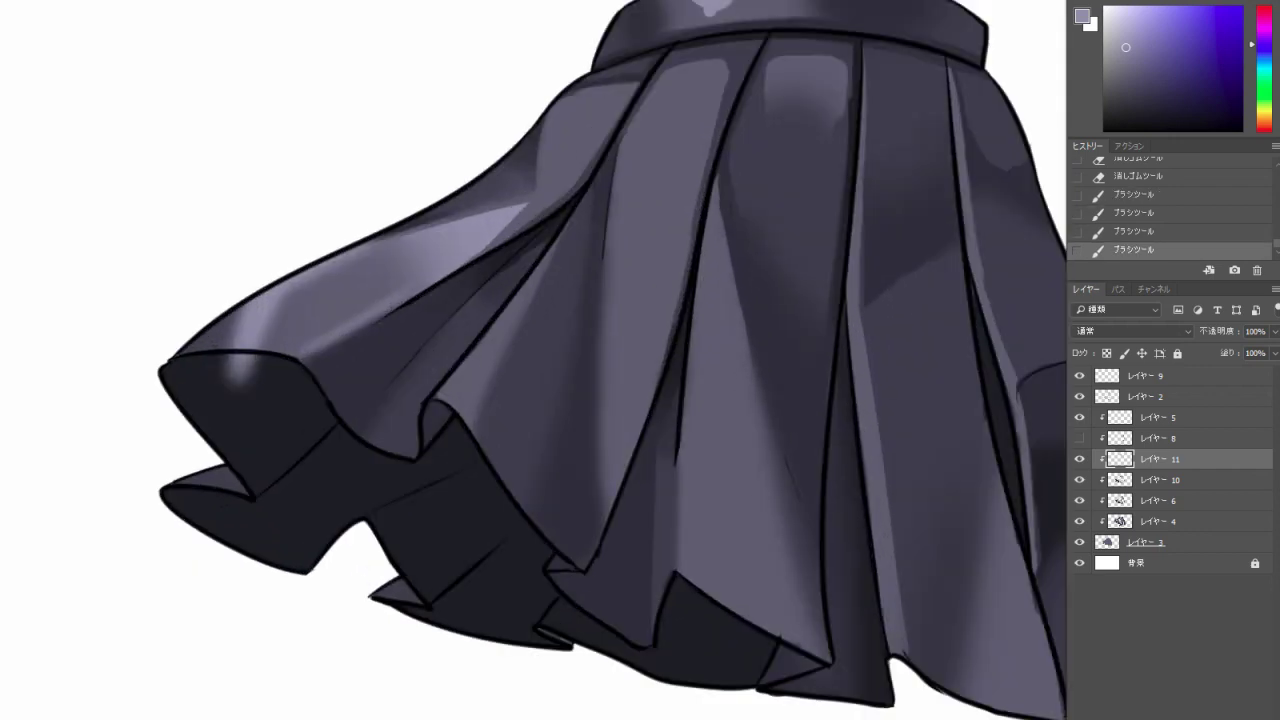
pyautogui.rightClick(360, 260)
pyautogui.click(505, 488)
pyautogui.moveTo(238, 385); pyautogui.dragTo(255, 300)
pyautogui.hotkey('ctrl', '0')
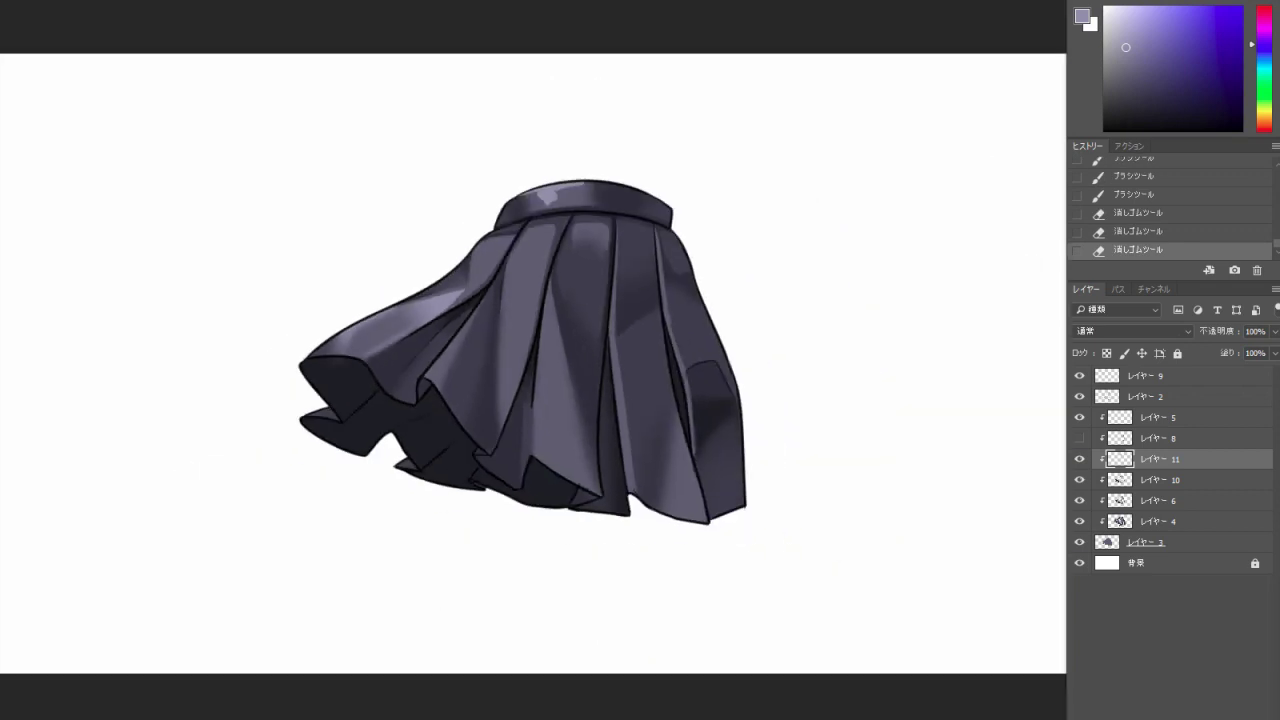
# Try an additional highlight stroke on the first pleat's bulge near the hem.
pyautogui.scroll(4, 370, 340)
pyautogui.moveTo(272, 368); pyautogui.dragTo(322, 324)
pyautogui.hotkey('ctrl', 'z')
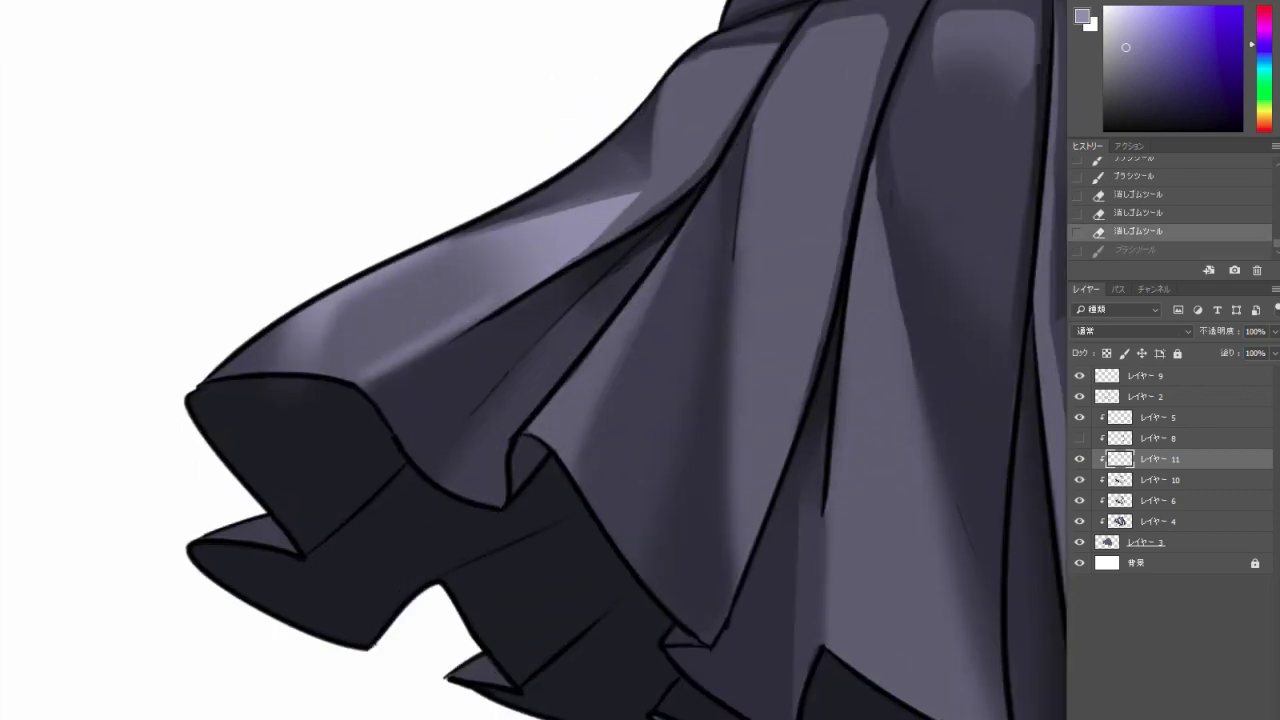
# Hide the highlight layer レイヤー 11 to compare the first pleat without its highlights.
pyautogui.moveTo(600, 360); pyautogui.dragTo(718, 325)
pyautogui.click(1079, 459)
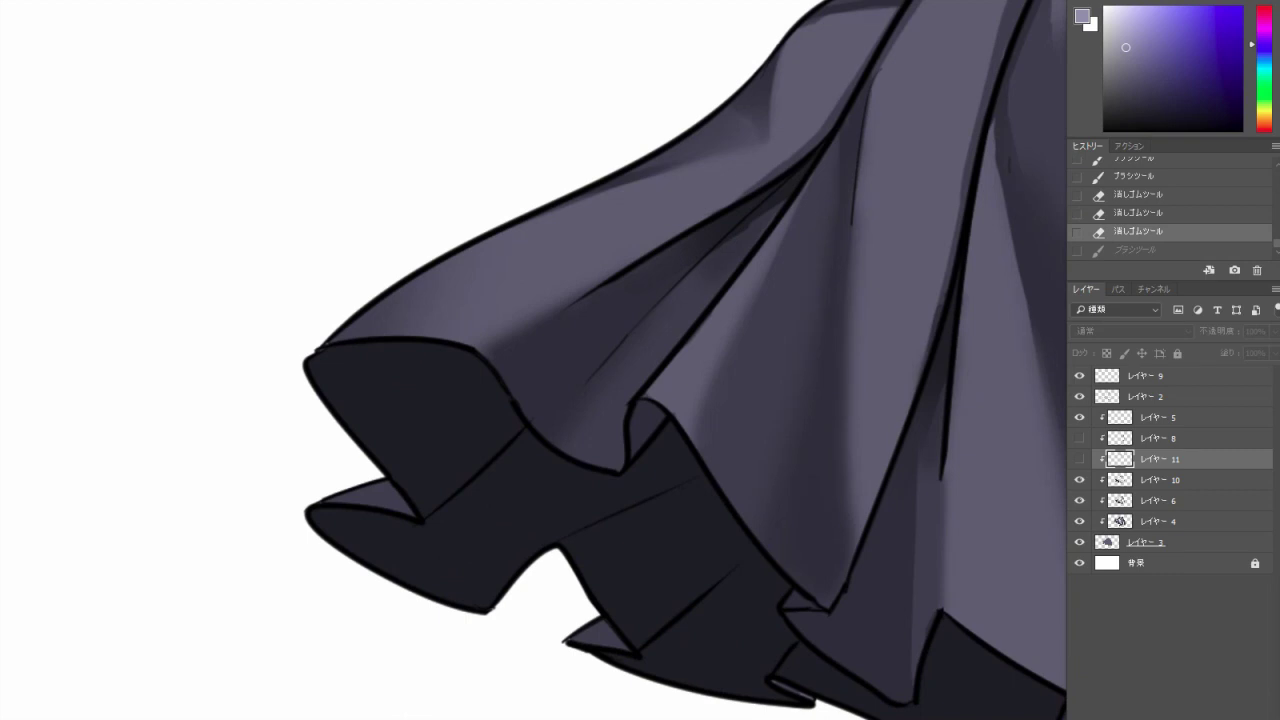
# Mark the first pleat's outer hem corner in red on a temporary new layer, and delete that layer.
pyautogui.scroll(1, 405, 100)
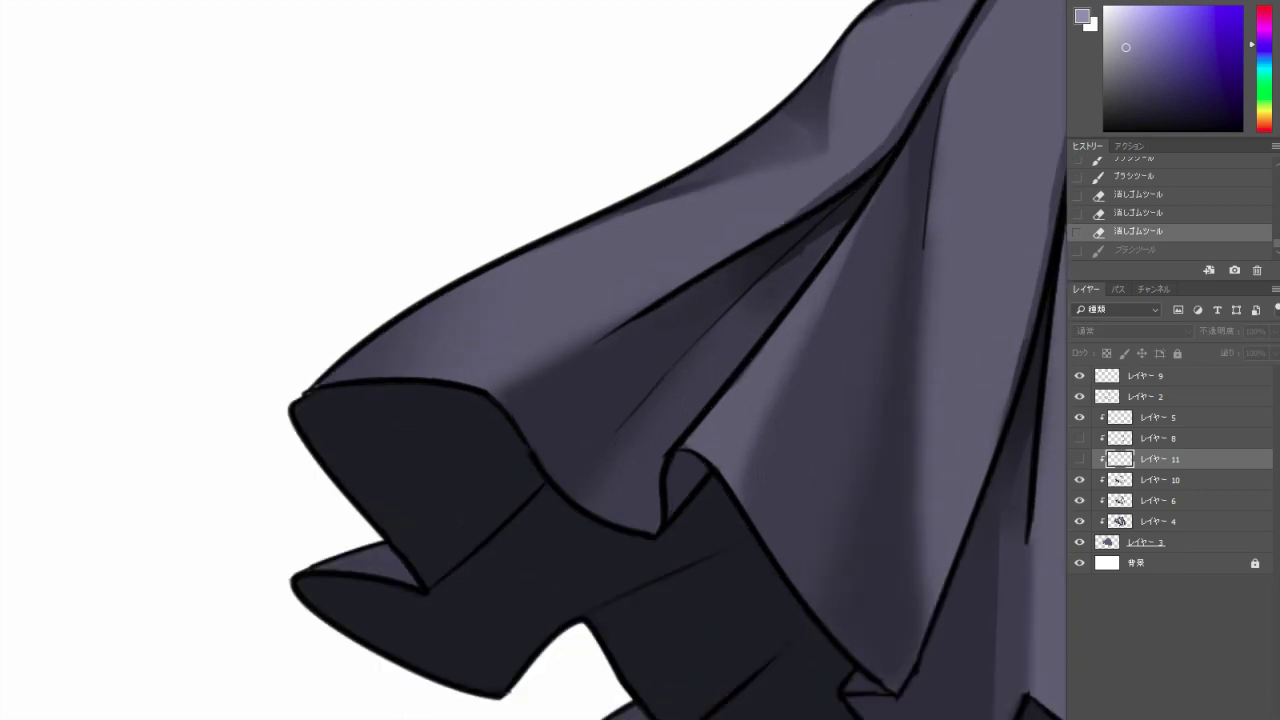
pyautogui.hotkey('ctrl', 'shift', 'alt', 'n')
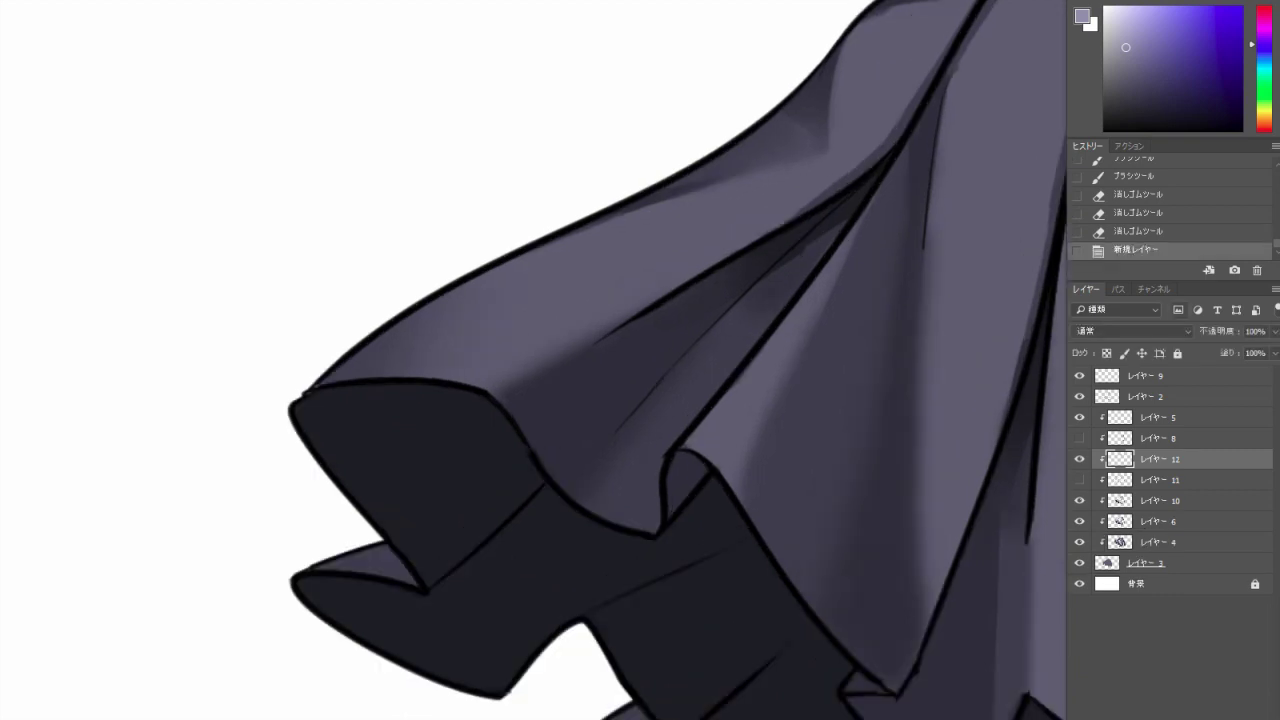
pyautogui.click(888, 213)
pyautogui.rightClick(990, 308)
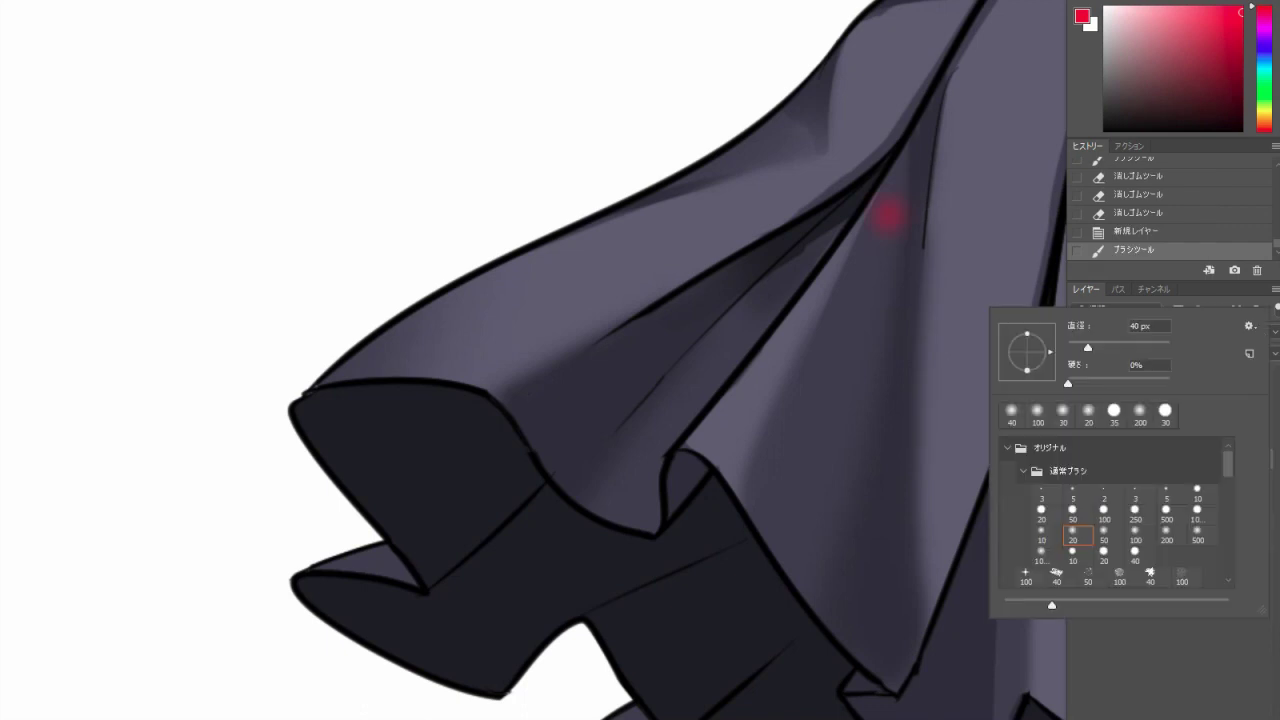
pyautogui.hotkey('ctrl', 'z')
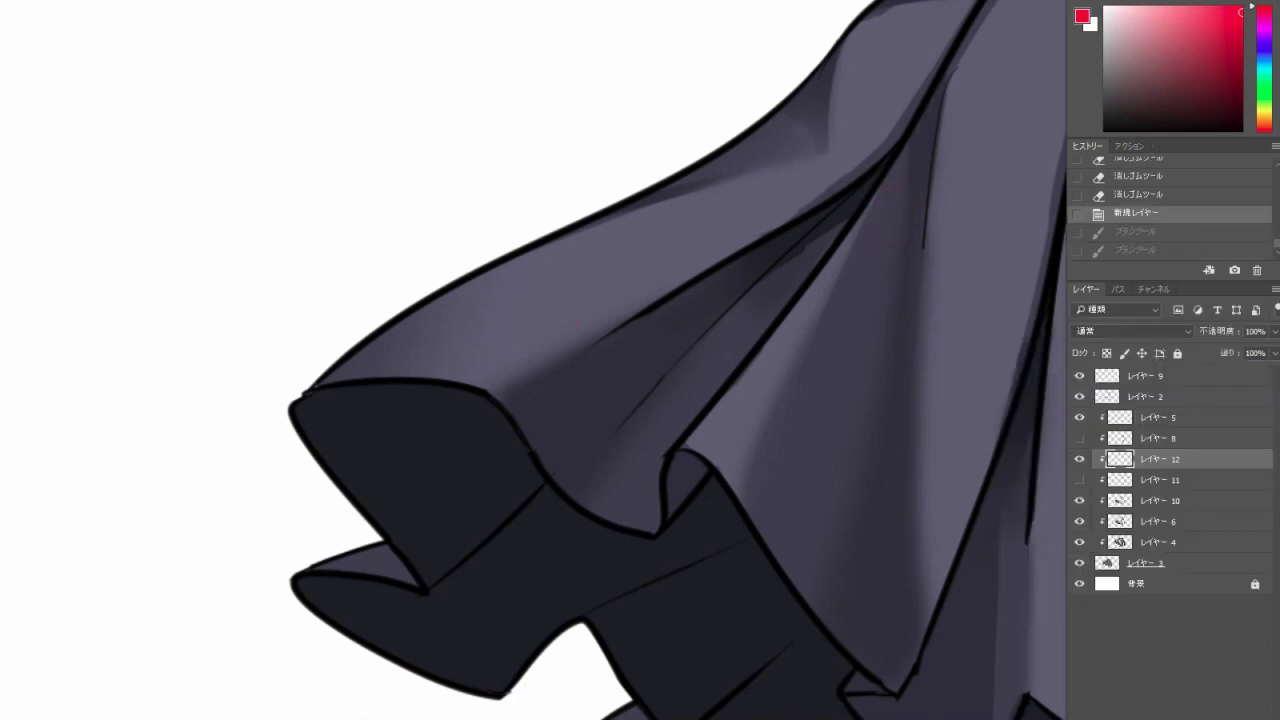
pyautogui.moveTo(353, 376); pyautogui.dragTo(370, 345)
pyautogui.hotkey('ctrl', 'z')
pyautogui.moveTo(385, 402)
pyautogui.mouseDown()
pyautogui.moveTo(400, 322)
pyautogui.moveTo(325, 395)
pyautogui.mouseUp()
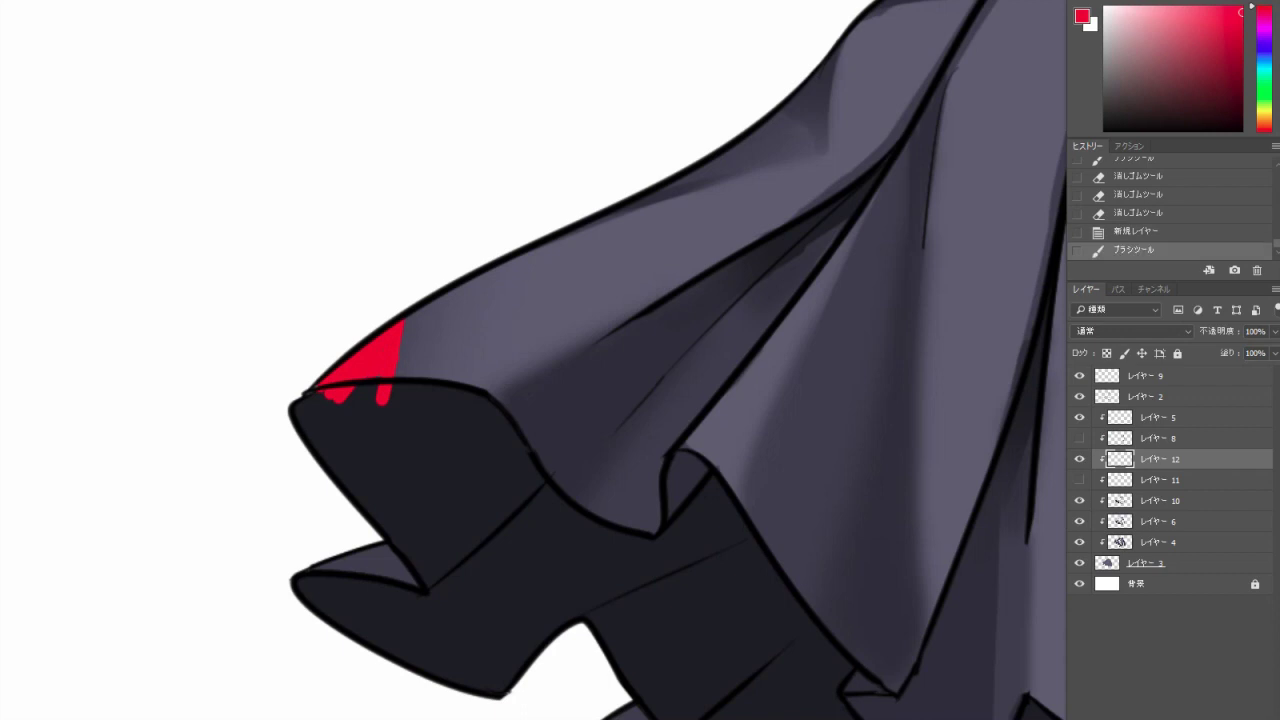
pyautogui.press('Delete')
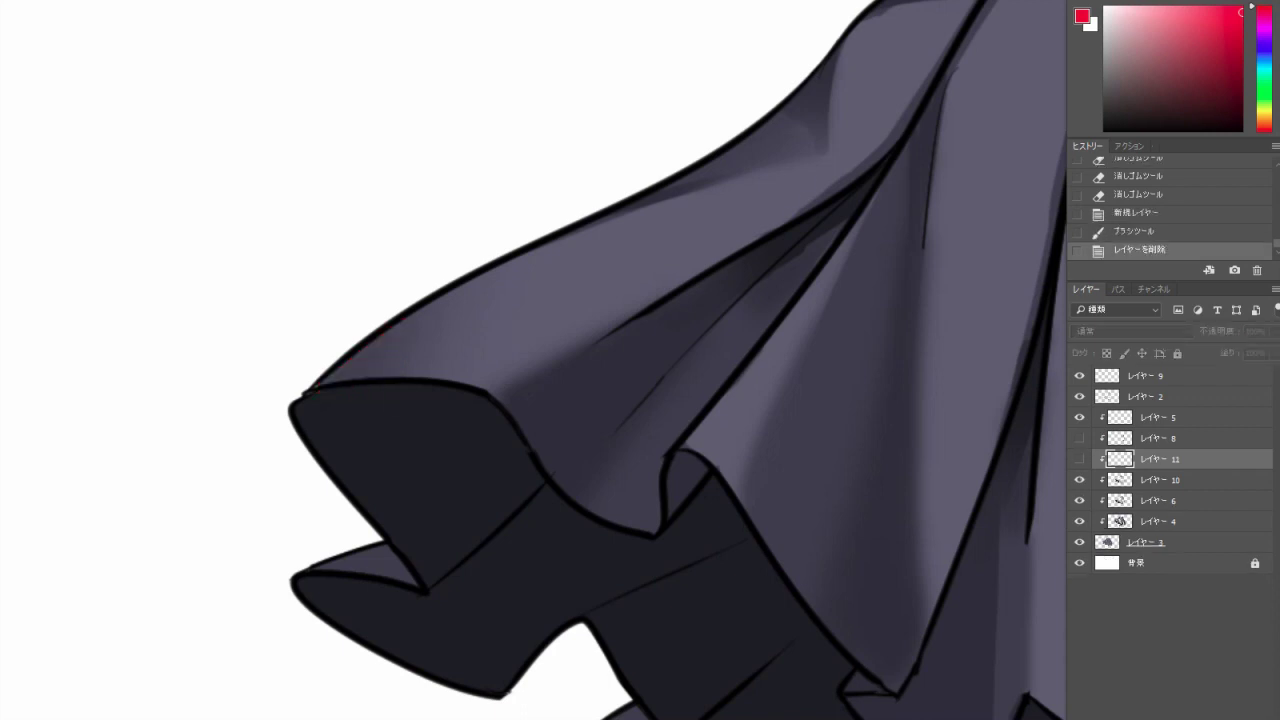
# Show レイヤー 11 and refine its lavender highlights on the first pleat, painting over the bulge and softening with the eraser.
pyautogui.hotkey('ctrl', ',')
pyautogui.keyDown('alt'); pyautogui.click(792, 182); pyautogui.keyUp('alt')
pyautogui.moveTo(792, 182); pyautogui.dragTo(600, 182)
pyautogui.moveTo(500, 452)
pyautogui.mouseDown()
pyautogui.moveTo(582, 344)
pyautogui.moveTo(548, 396)
pyautogui.mouseUp()
pyautogui.press('e')
pyautogui.moveTo(575, 352); pyautogui.dragTo(550, 390)
pyautogui.hotkey('ctrl', '0')
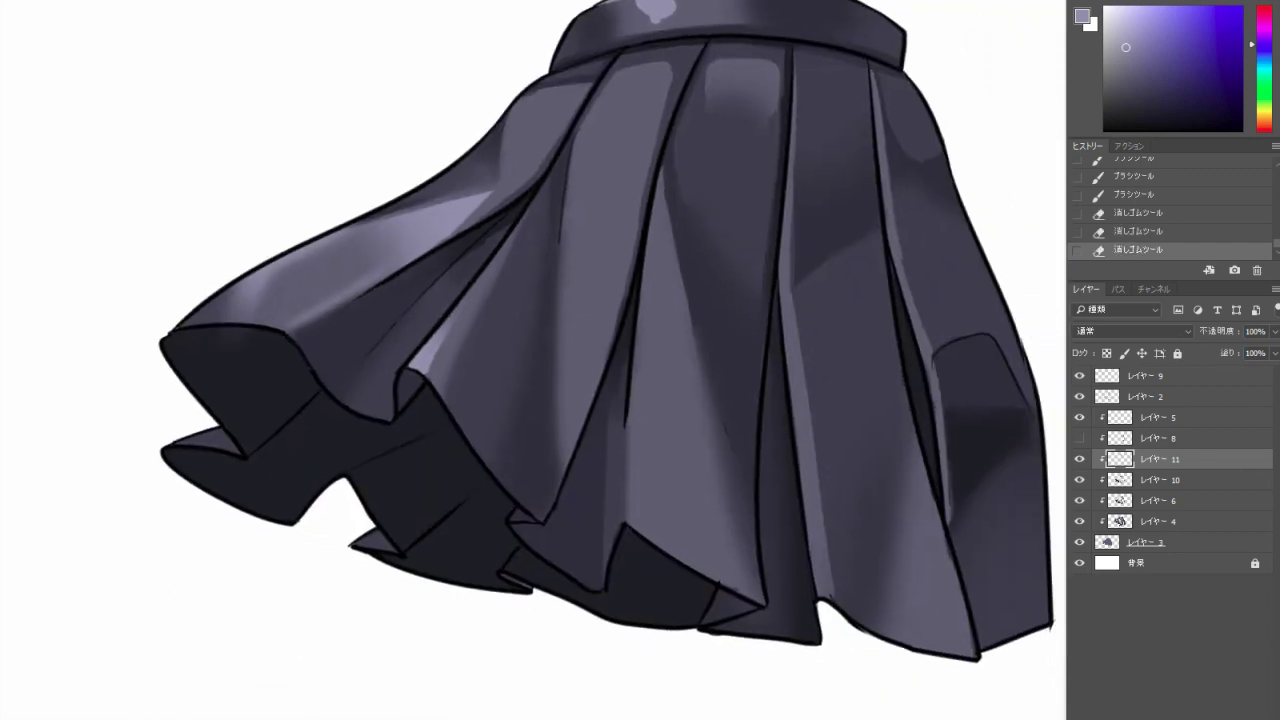
# Try a vertical highlight stroke along the left edge of the third pleat's lower half.
pyautogui.press('b')
pyautogui.moveTo(632, 364); pyautogui.dragTo(629, 510)
pyautogui.hotkey('ctrl', 'z')
pyautogui.hotkey('ctrl', 'z')
pyautogui.hotkey('ctrl', 'z')
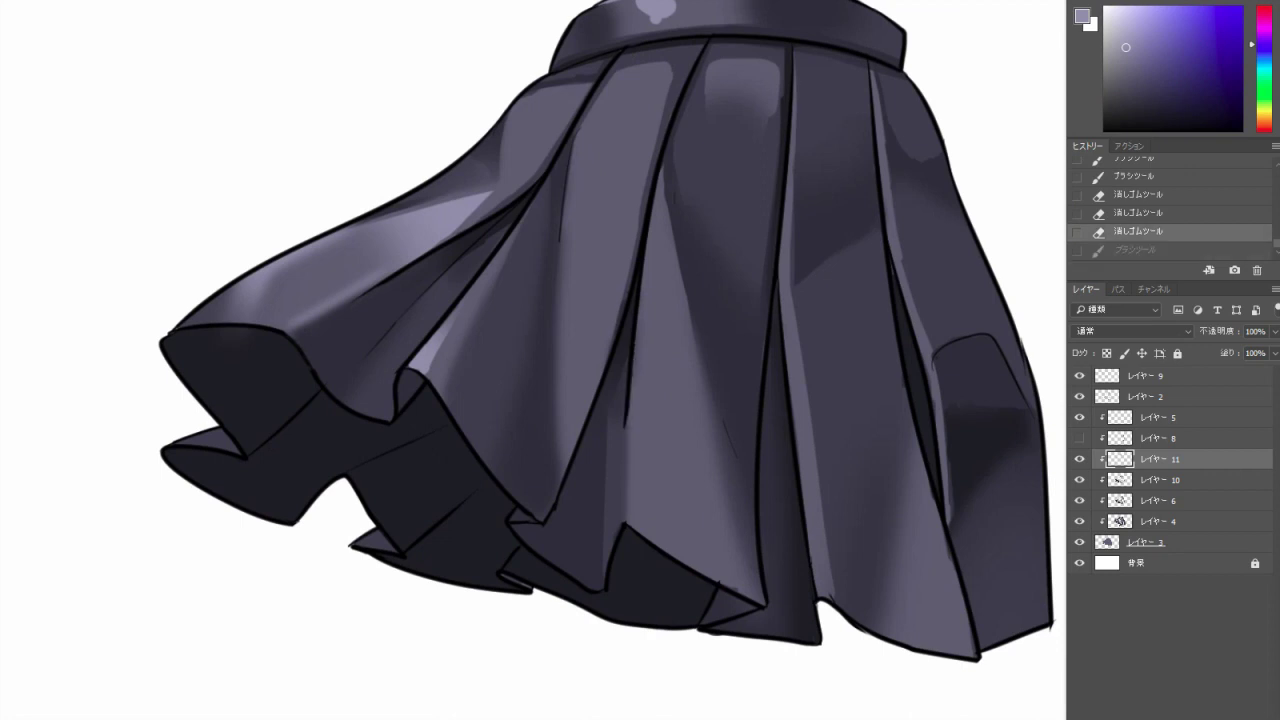
# Paint a soft vertical highlight along the third pleat's lower left edge with the soft 20 px brush.
pyautogui.rightClick(714, 238)
pyautogui.click(863, 345)
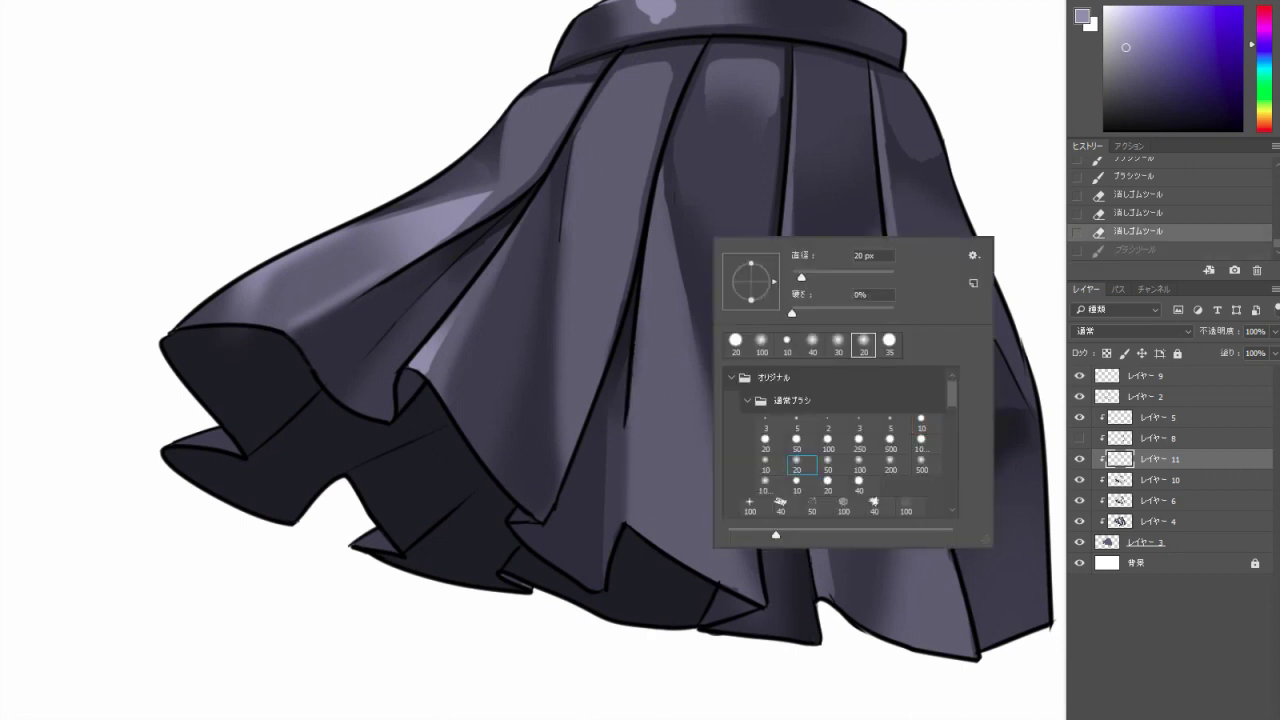
pyautogui.press('Escape')
pyautogui.moveTo(632, 352); pyautogui.dragTo(624, 514)
pyautogui.hotkey('ctrl', 'z')
pyautogui.hotkey('ctrl', 'z')
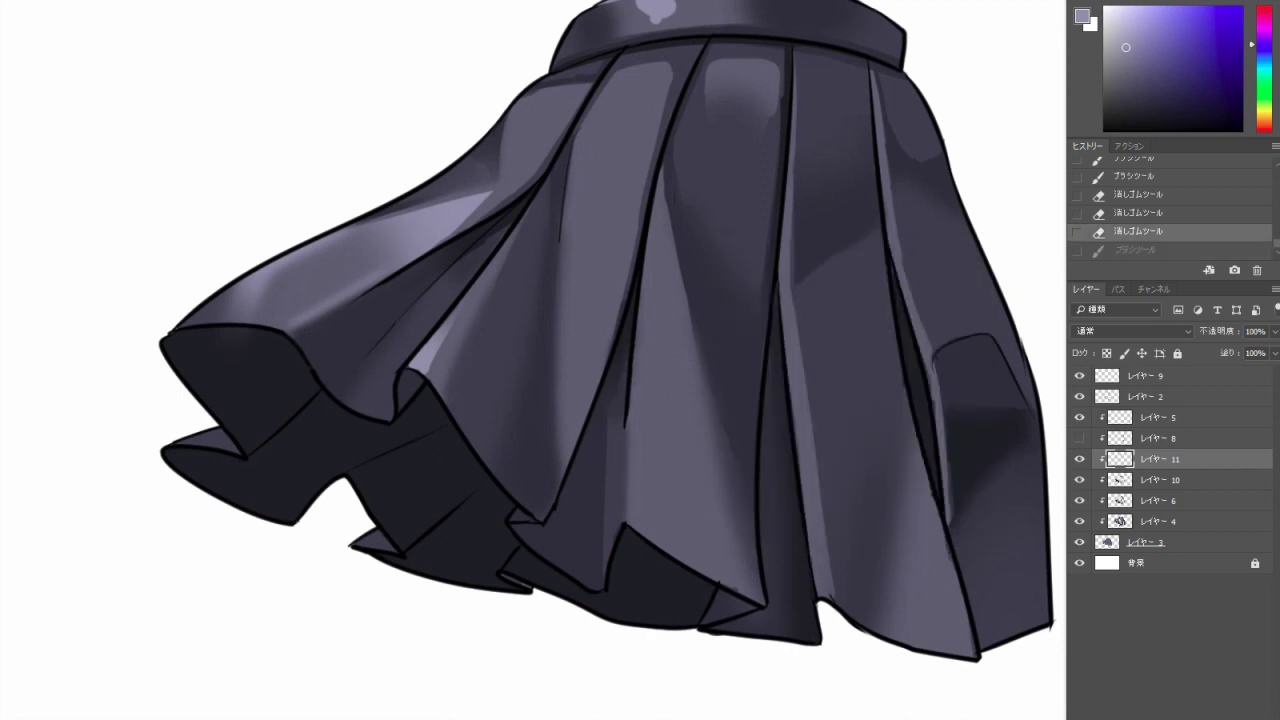
pyautogui.moveTo(629, 362); pyautogui.dragTo(629, 526)
pyautogui.moveTo(632, 308); pyautogui.dragTo(630, 510)
pyautogui.moveTo(638, 336); pyautogui.dragTo(635, 528)
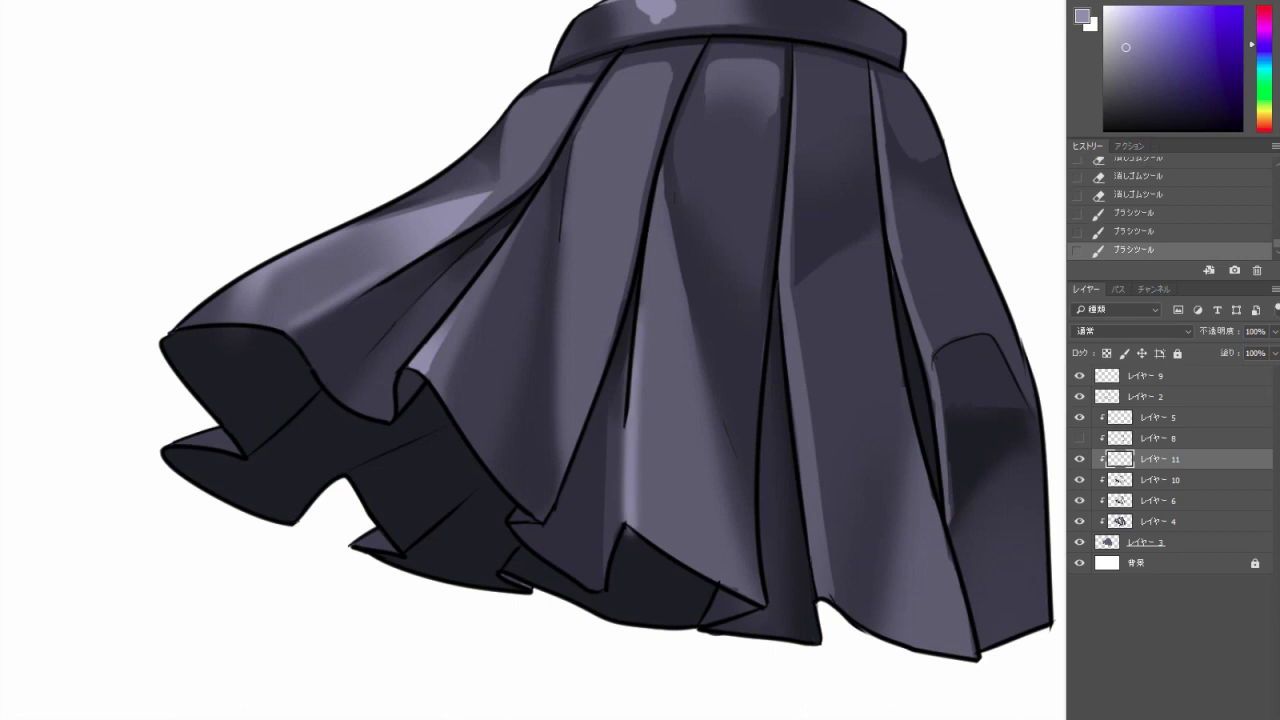
# Thin and fade the third pleat's vertical highlight with the eraser.
pyautogui.press('e')
pyautogui.moveTo(629, 466); pyautogui.dragTo(629, 512)
pyautogui.moveTo(639, 320); pyautogui.dragTo(631, 520)
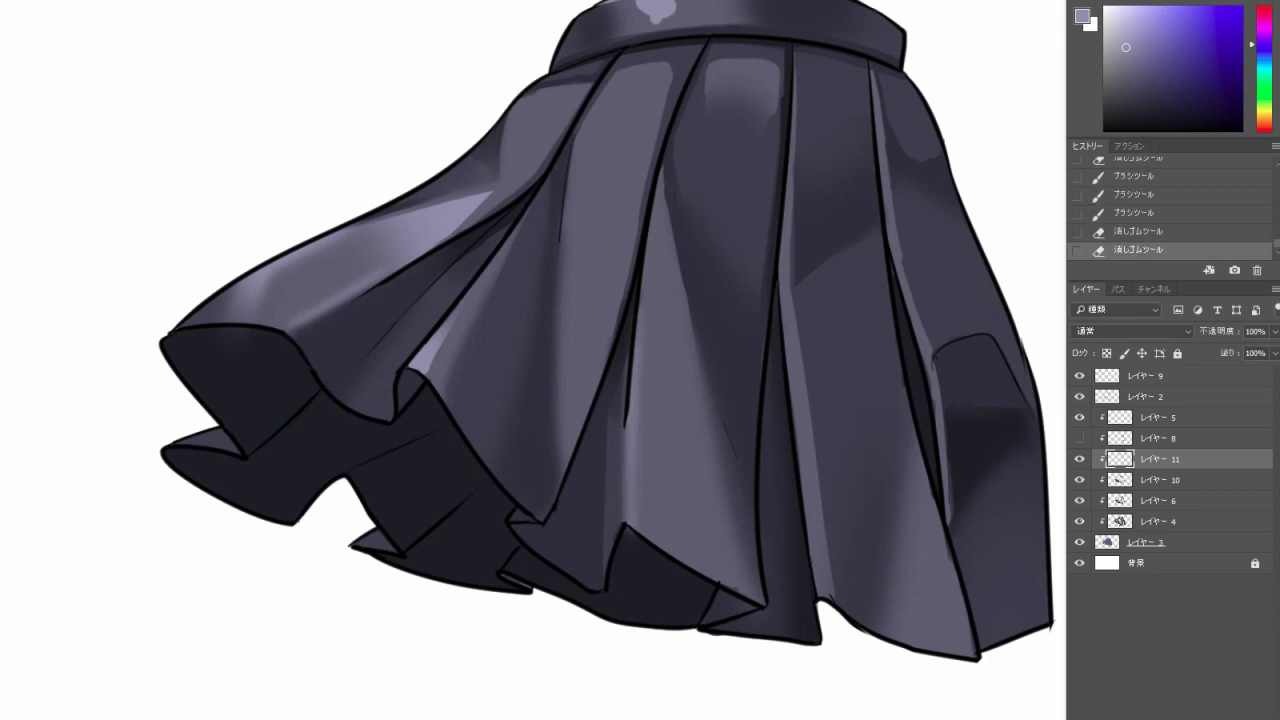
pyautogui.hotkey('ctrl', '0')
pyautogui.hotkey('ctrl', '1')
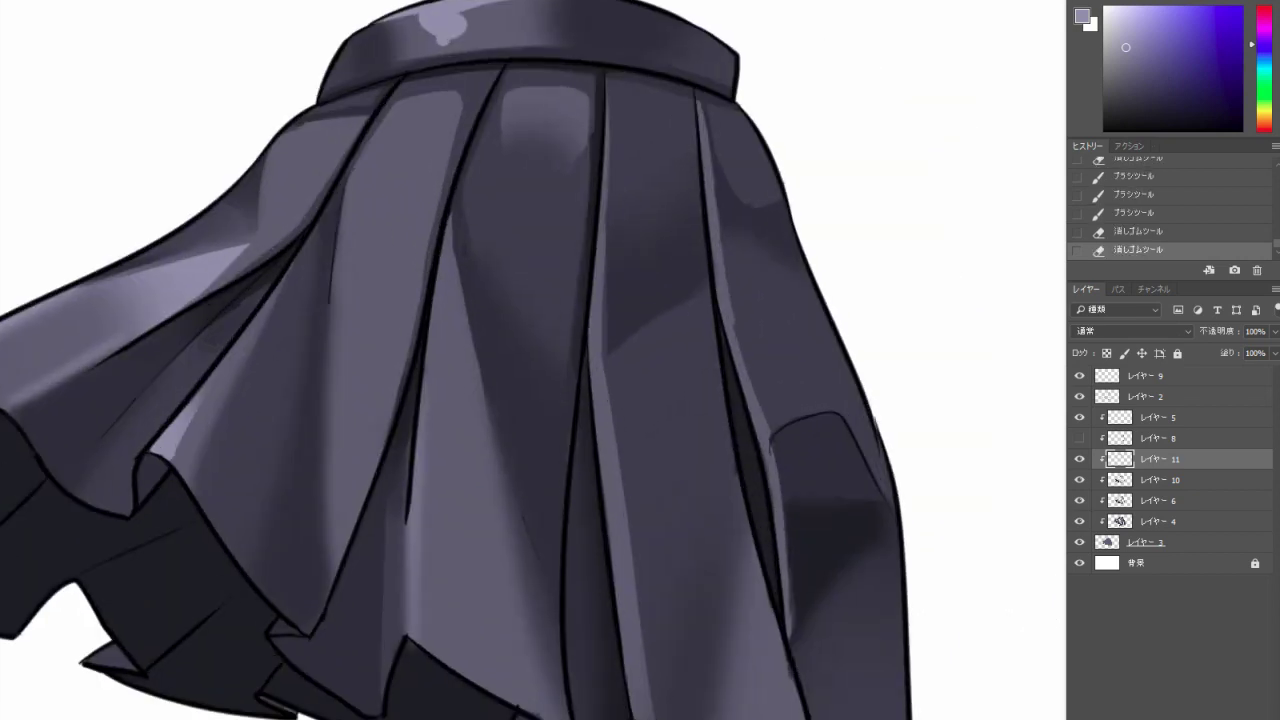
# Paint a small hard-edged lavender highlight on the first pleat just below the waistband, using the hard 20 px brush.
pyautogui.moveTo(534, 360); pyautogui.dragTo(731, 380)
pyautogui.scroll(1, 560, 160)
pyautogui.rightClick(582, 152)
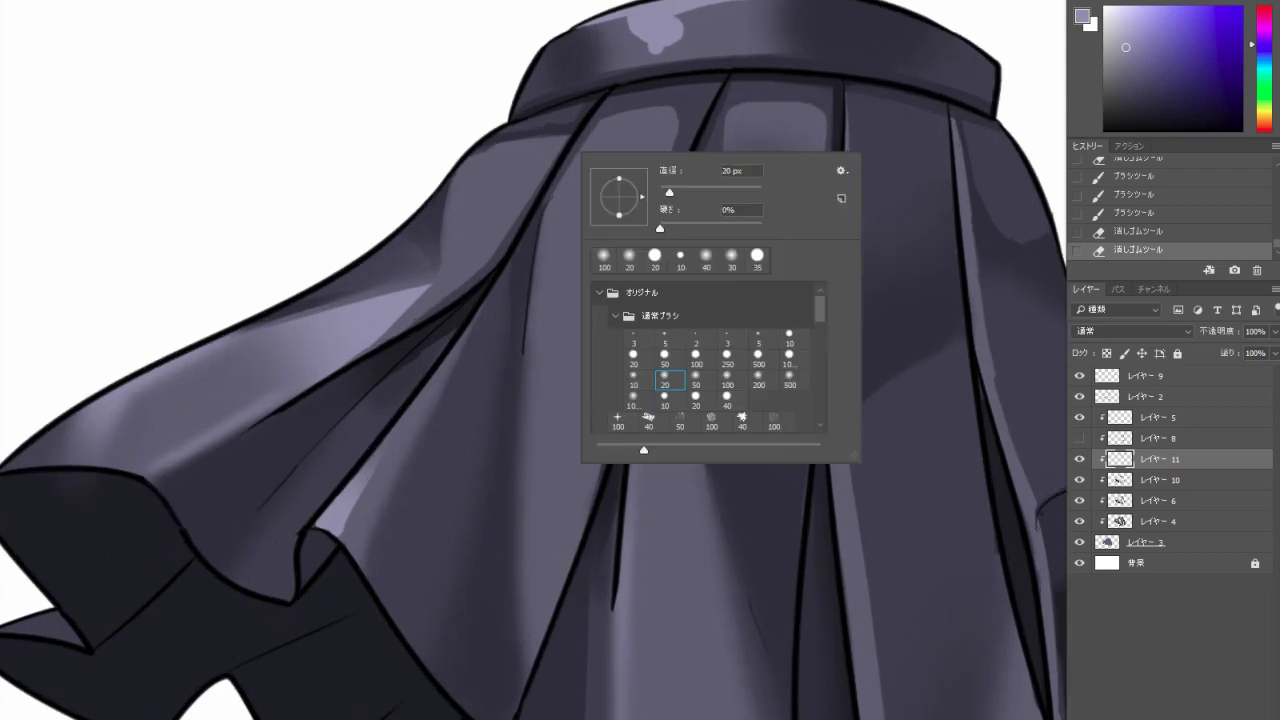
pyautogui.click(633, 357)
pyautogui.press('Return')
pyautogui.scroll(1, 535, 360)
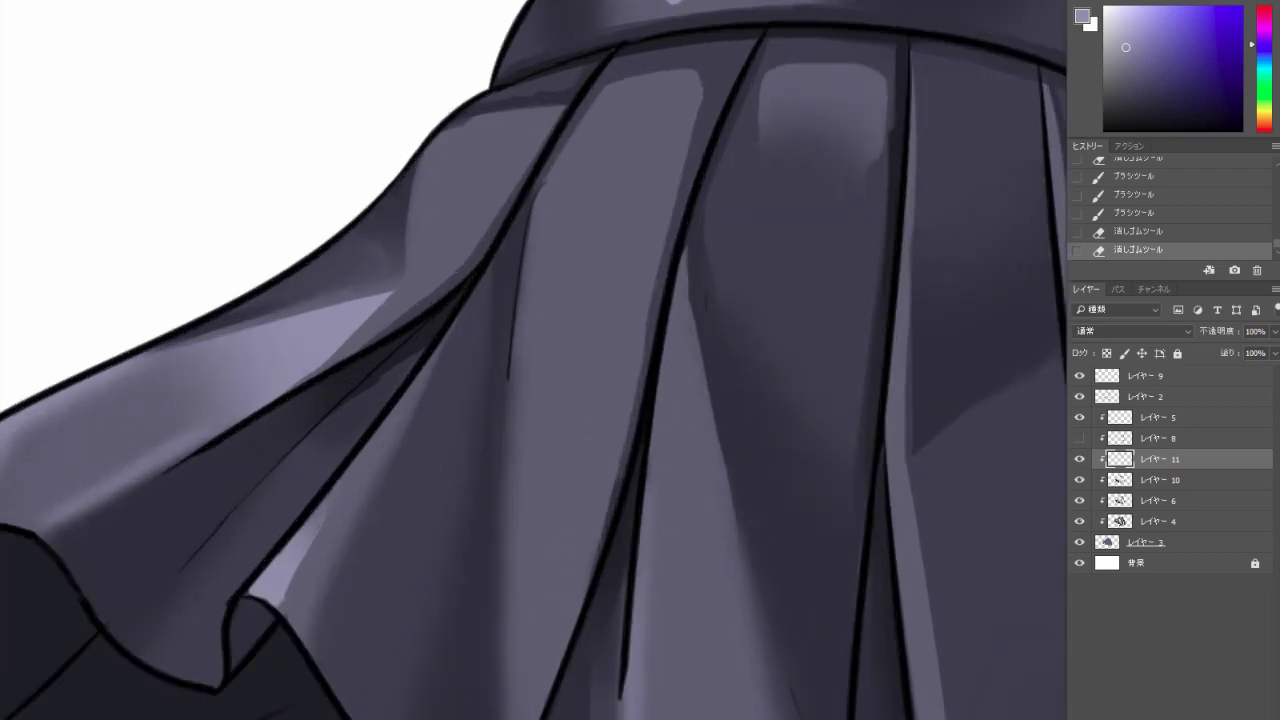
pyautogui.moveTo(438, 152)
pyautogui.mouseDown()
pyautogui.moveTo(452, 132)
pyautogui.moveTo(496, 160)
pyautogui.moveTo(516, 126)
pyautogui.moveTo(494, 166)
pyautogui.mouseUp()
pyautogui.hotkey('ctrl', 'z')
pyautogui.press('e')
pyautogui.rightClick(580, 98)
pyautogui.press('Escape')
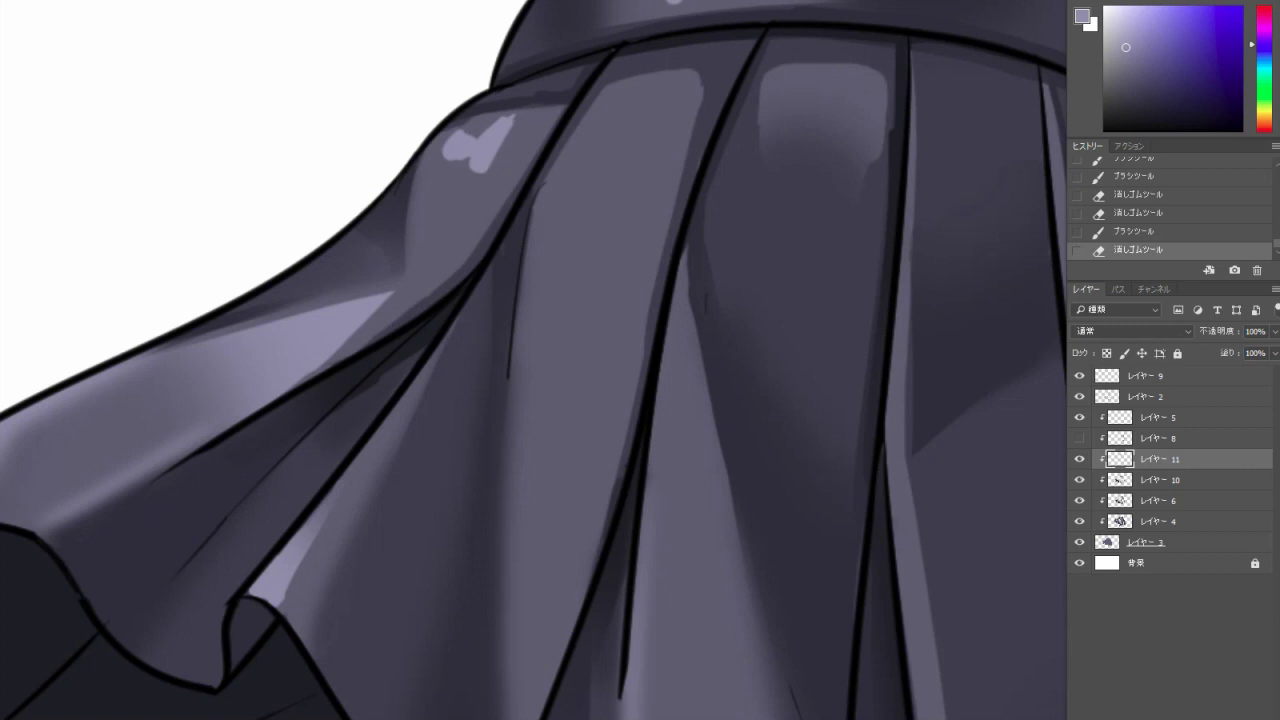
# Shape the edges of the first pleat's upper highlight by alternating the brush and the eraser.
pyautogui.moveTo(512, 120)
pyautogui.mouseDown()
pyautogui.moveTo(480, 170)
pyautogui.moveTo(500, 130)
pyautogui.moveTo(462, 158)
pyautogui.moveTo(518, 124)
pyautogui.moveTo(498, 162)
pyautogui.mouseUp()
pyautogui.press('b')
pyautogui.press('e')
pyautogui.hotkey('ctrl', 'z')
pyautogui.press('b')
pyautogui.press('e')
pyautogui.moveTo(600, 400); pyautogui.dragTo(505, 440)
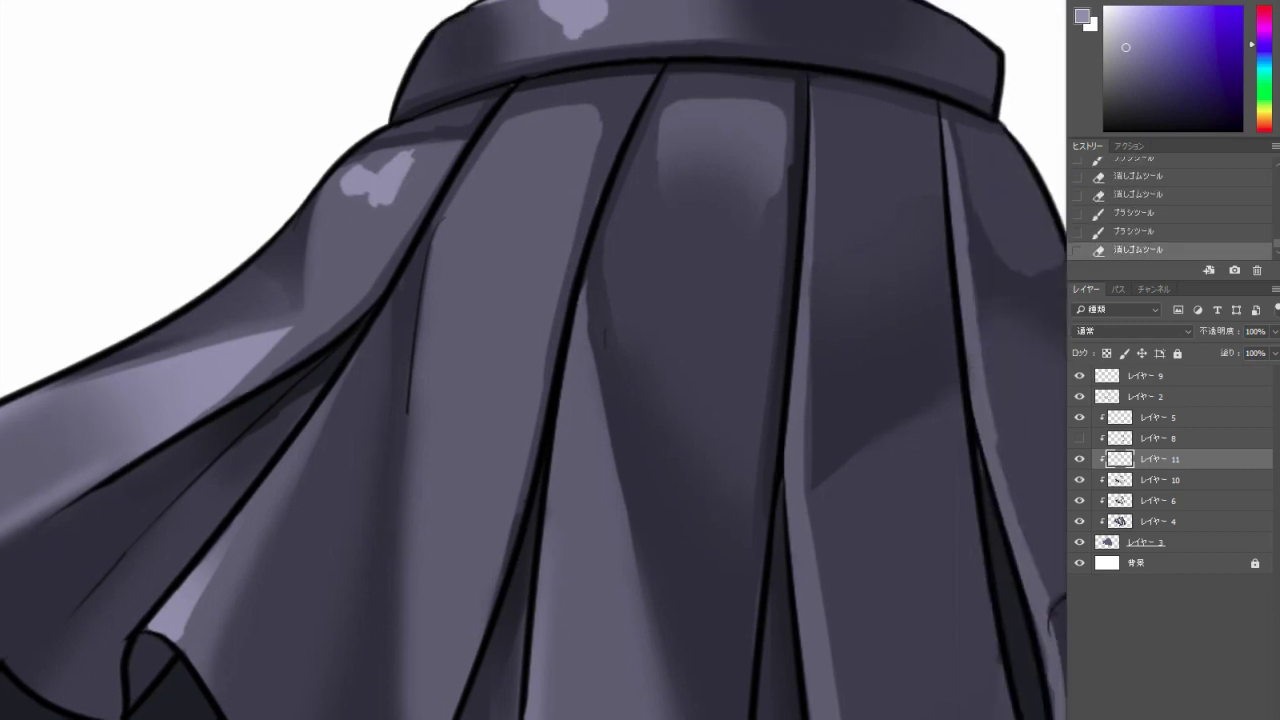
# Paint a hard-edged highlight patch at the top of the second pleat and carve its lower edge into irregular points with the eraser.
pyautogui.moveTo(505, 138)
pyautogui.mouseDown()
pyautogui.moveTo(484, 185)
pyautogui.moveTo(554, 152)
pyautogui.moveTo(524, 175)
pyautogui.moveTo(560, 170)
pyautogui.mouseUp()
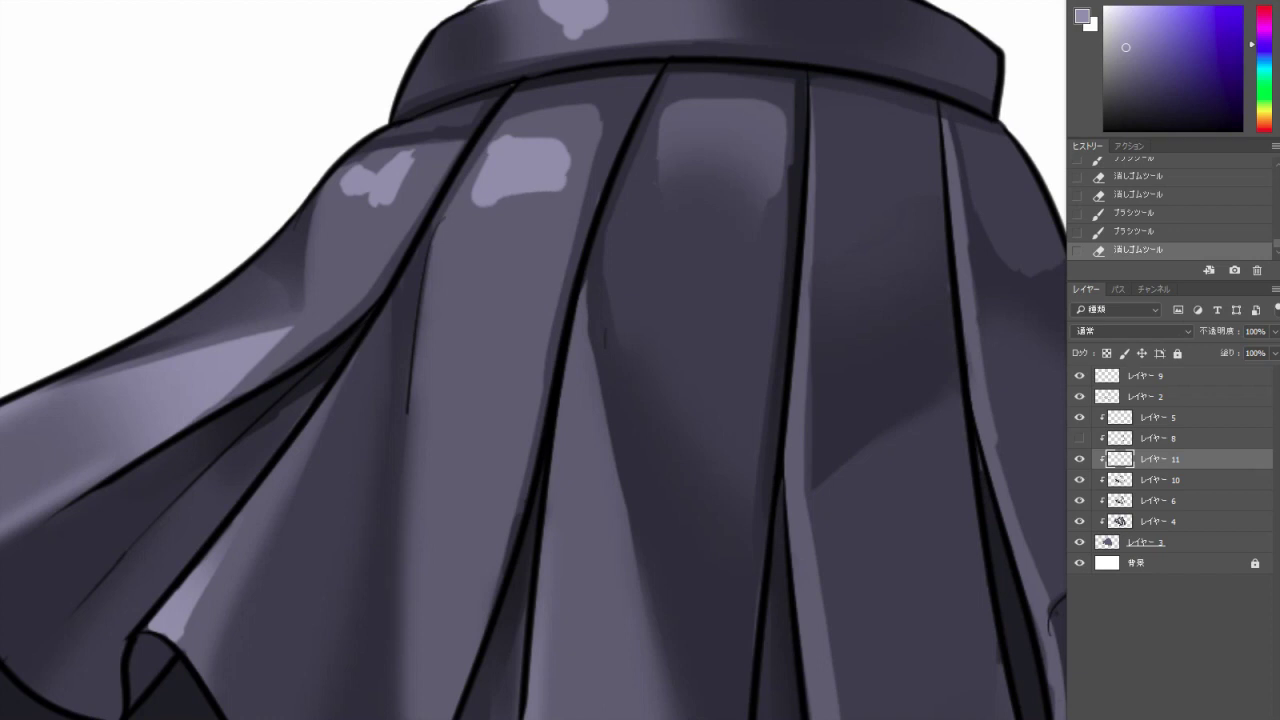
pyautogui.press('e')
pyautogui.moveTo(500, 140)
pyautogui.mouseDown()
pyautogui.moveTo(555, 148)
pyautogui.moveTo(462, 220)
pyautogui.mouseUp()
pyautogui.press('b')
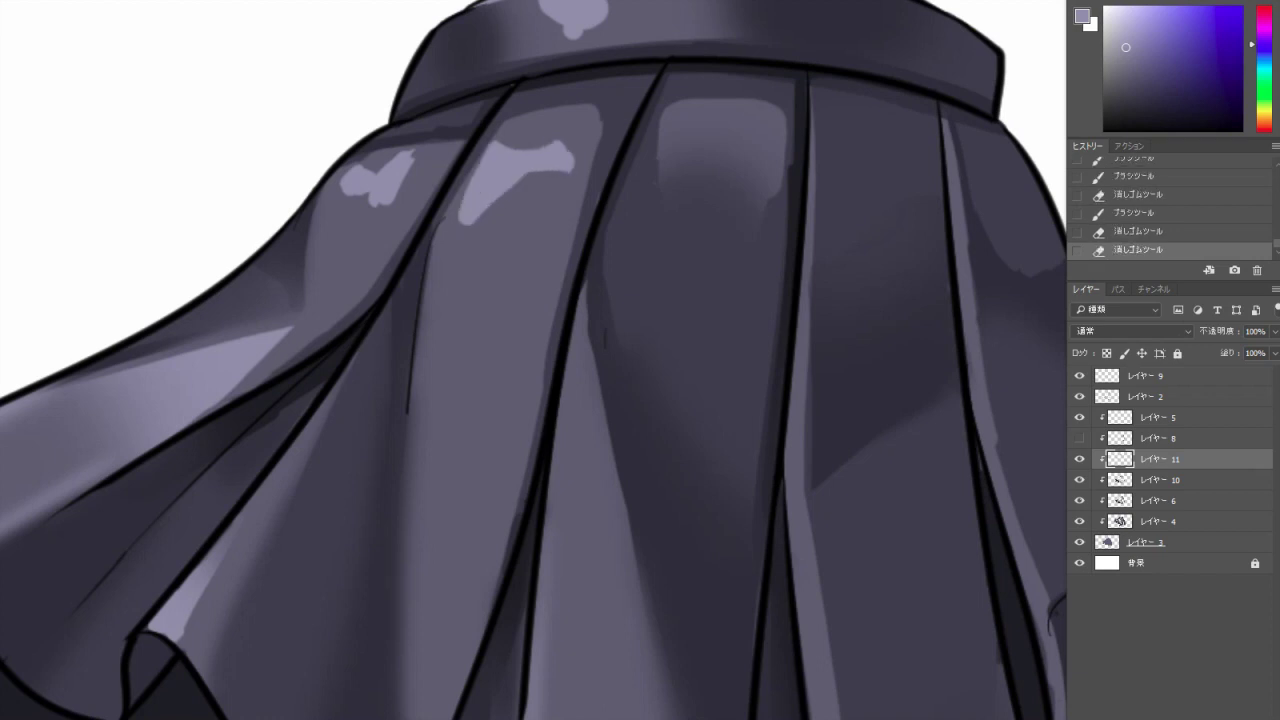
pyautogui.press('e')
pyautogui.moveTo(510, 185); pyautogui.dragTo(465, 222)
pyautogui.press('b')
pyautogui.moveTo(540, 172)
pyautogui.mouseDown()
pyautogui.moveTo(532, 205)
pyautogui.moveTo(552, 180)
pyautogui.moveTo(545, 208)
pyautogui.mouseUp()
pyautogui.press('e')
pyautogui.scroll(-5, 535, 360)
pyautogui.scroll(4, 535, 360)
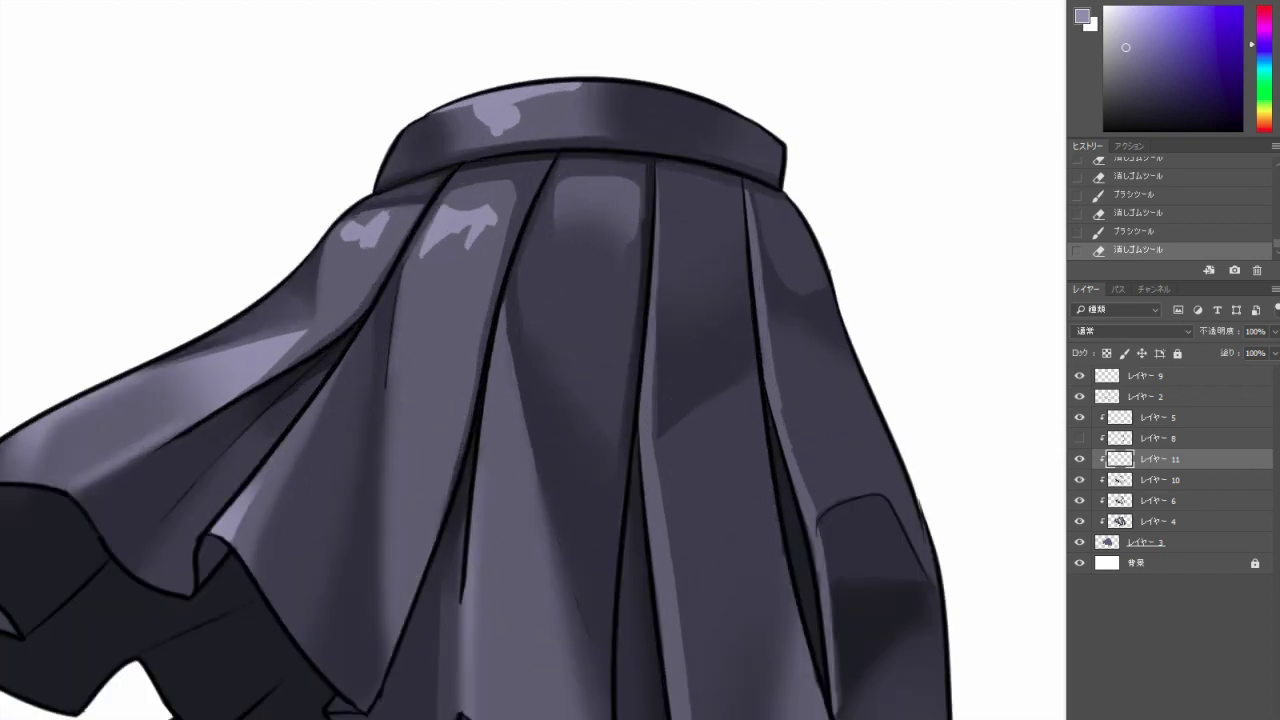
# Fill in the ragged highlight at the top of the second pleat and give it a clean diagonal lower edge.
pyautogui.scroll(1, 477, 397)
pyautogui.moveTo(444, 242)
pyautogui.mouseDown()
pyautogui.moveTo(476, 261)
pyautogui.moveTo(430, 266)
pyautogui.moveTo(412, 318)
pyautogui.moveTo(470, 298)
pyautogui.mouseUp()
pyautogui.press('b')
pyautogui.scroll(1, 535, 400)
pyautogui.scroll(1, 419, 290)
pyautogui.press('e')
pyautogui.press('e')
pyautogui.press('b')
pyautogui.moveTo(404, 325)
pyautogui.mouseDown()
pyautogui.moveTo(480, 292)
pyautogui.moveTo(404, 326)
pyautogui.mouseUp()
pyautogui.moveTo(426, 258)
pyautogui.mouseDown()
pyautogui.moveTo(440, 246)
pyautogui.moveTo(526, 278)
pyautogui.mouseUp()
pyautogui.hotkey('ctrl', 'z')
pyautogui.moveTo(436, 246)
pyautogui.mouseDown()
pyautogui.moveTo(518, 240)
pyautogui.moveTo(522, 258)
pyautogui.mouseUp()
pyautogui.hotkey('ctrl', 'z')
# Extend the second pleat's upper highlight down the pleat into a long tapered shape.
pyautogui.moveTo(444, 340); pyautogui.dragTo(420, 405)
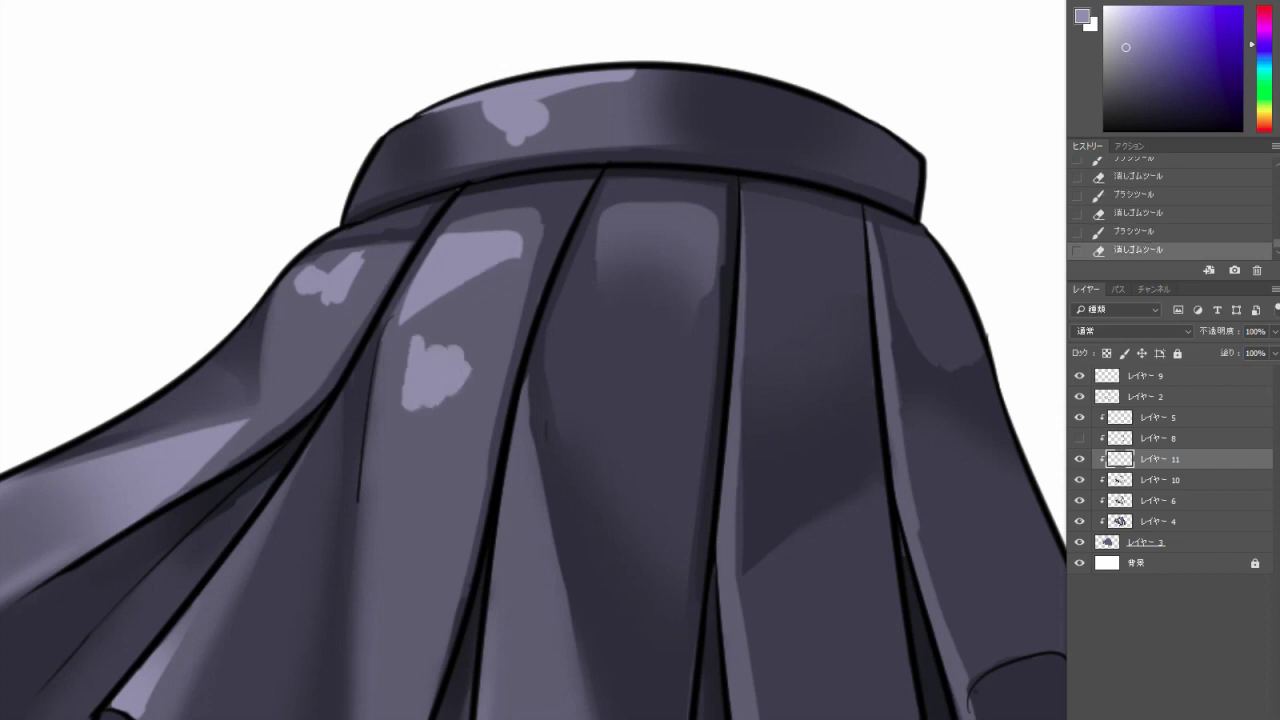
pyautogui.hotkey('ctrl', 'z')
pyautogui.moveTo(522, 248); pyautogui.dragTo(430, 345)
pyautogui.moveTo(442, 298)
pyautogui.mouseDown()
pyautogui.moveTo(404, 344)
pyautogui.moveTo(398, 382)
pyautogui.moveTo(398, 306)
pyautogui.mouseUp()
pyautogui.moveTo(398, 382); pyautogui.dragTo(520, 262)
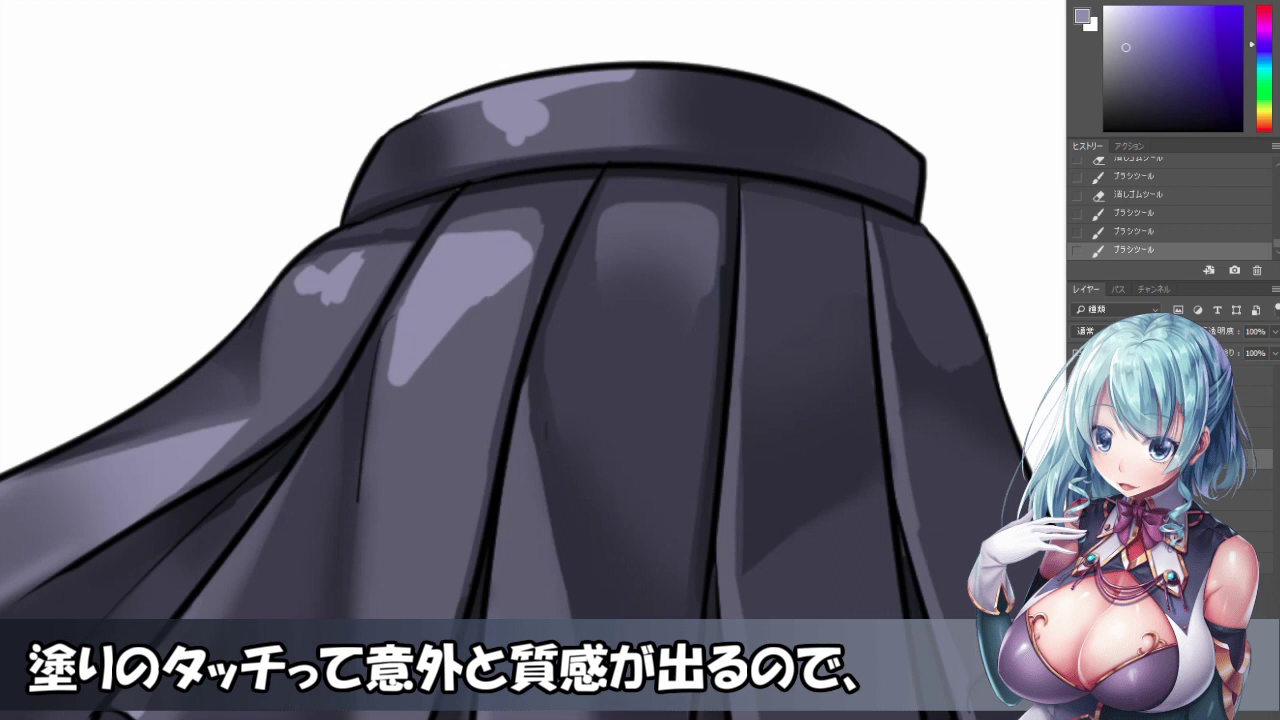
# Fade the lower part of the second pleat's highlight into the base color with the soft 100 px eraser.
pyautogui.rightClick(565, 207)
pyautogui.click(716, 433)
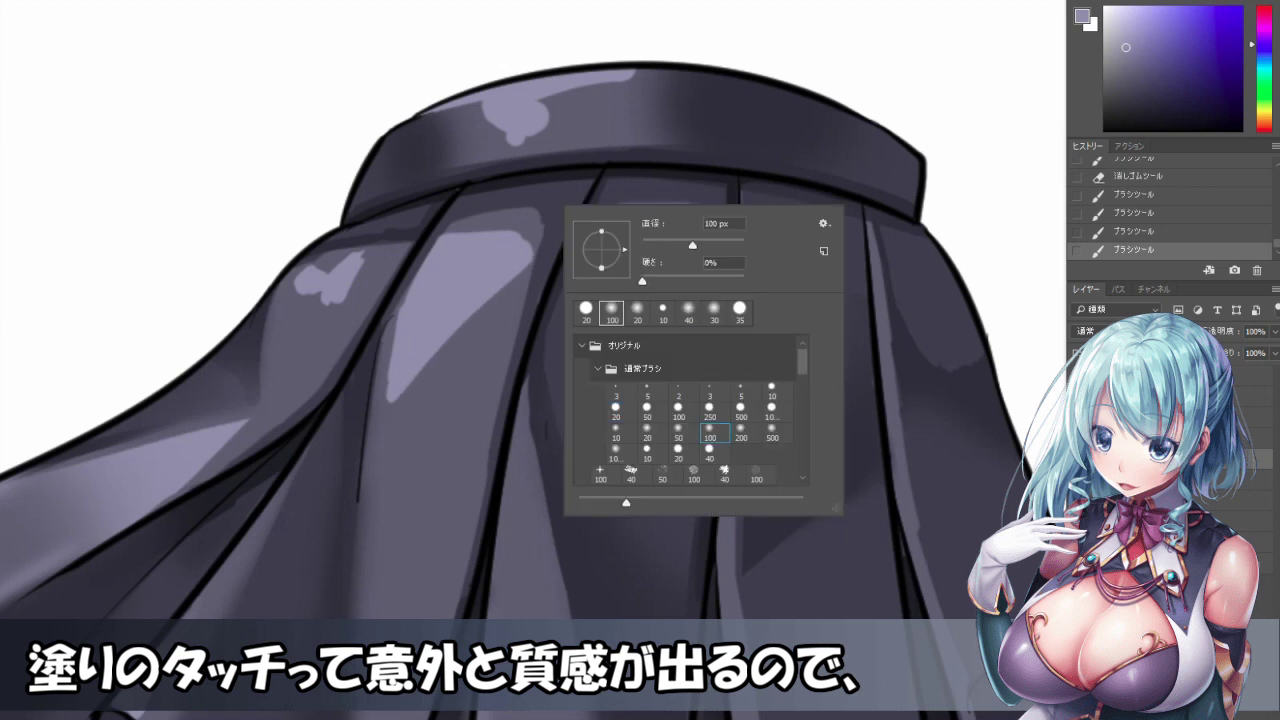
pyautogui.press('e')
pyautogui.moveTo(450, 315); pyautogui.dragTo(400, 400)
pyautogui.moveTo(490, 285)
pyautogui.mouseDown()
pyautogui.moveTo(345, 265)
pyautogui.moveTo(310, 290)
pyautogui.moveTo(505, 225)
pyautogui.moveTo(430, 300)
pyautogui.moveTo(480, 222)
pyautogui.moveTo(440, 300)
pyautogui.moveTo(445, 290)
pyautogui.mouseUp()
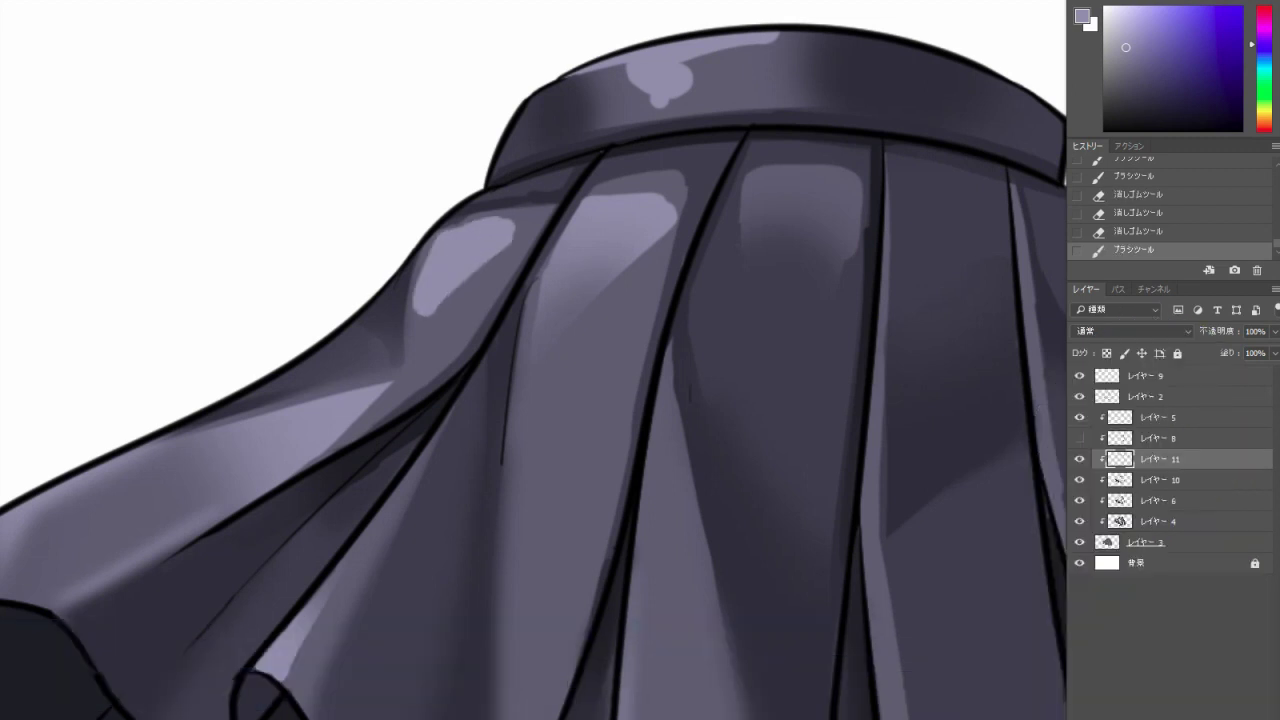
# Trim the enlarged highlight at the top of the first pleat into a wedge with a diagonal lower edge.
pyautogui.rightClick(476, 199)
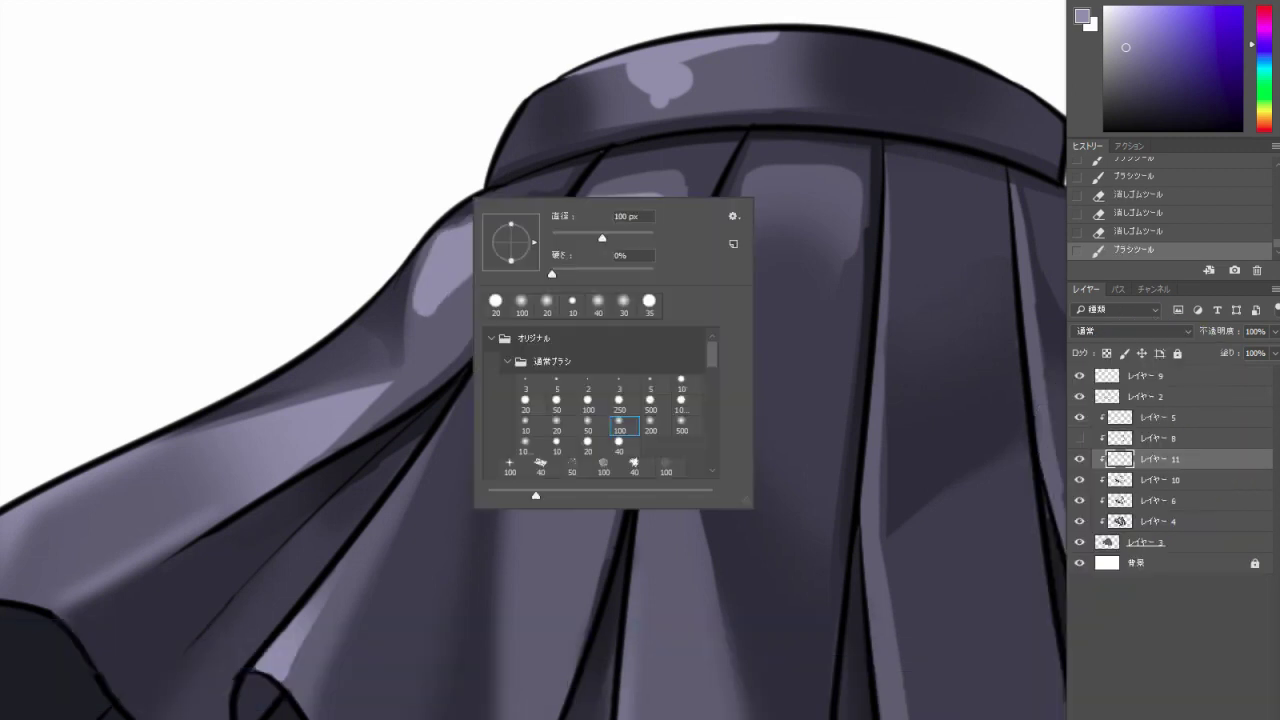
pyautogui.press('e')
pyautogui.moveTo(422, 250)
pyautogui.mouseDown()
pyautogui.moveTo(430, 340)
pyautogui.moveTo(485, 262)
pyautogui.mouseUp()
pyautogui.press('b')
pyautogui.press('e')
pyautogui.moveTo(432, 330); pyautogui.dragTo(500, 250)
pyautogui.press('h')
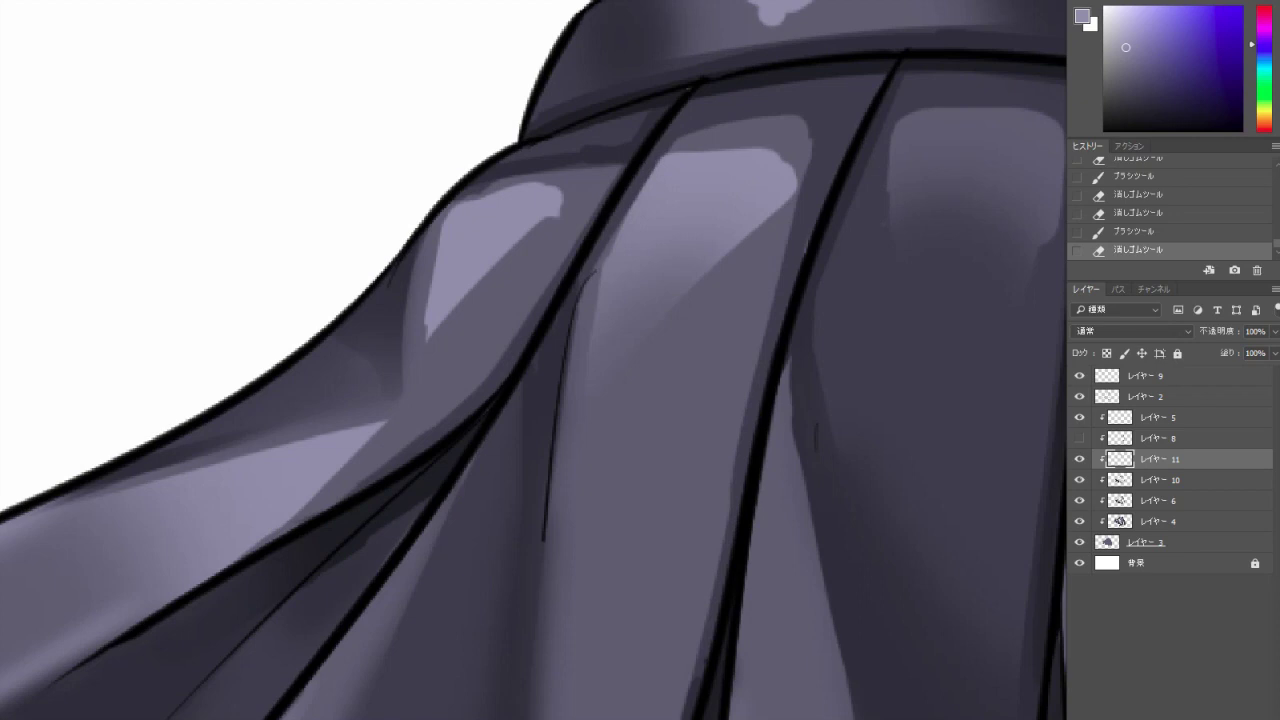
# Try cutting the first pleat's upper highlight into a straight-edged triangle with the eraser.
pyautogui.moveTo(430, 320)
pyautogui.mouseDown()
pyautogui.moveTo(470, 210)
pyautogui.moveTo(450, 300)
pyautogui.moveTo(560, 200)
pyautogui.moveTo(500, 270)
pyautogui.mouseUp()
pyautogui.press('b')
pyautogui.press('e')
pyautogui.moveTo(450, 340)
pyautogui.mouseDown()
pyautogui.moveTo(470, 190)
pyautogui.moveTo(560, 190)
pyautogui.mouseUp()
pyautogui.moveTo(600, 300); pyautogui.dragTo(555, 340)
pyautogui.moveTo(580, 200); pyautogui.dragTo(560, 260)
pyautogui.scroll(1, 505, 250)
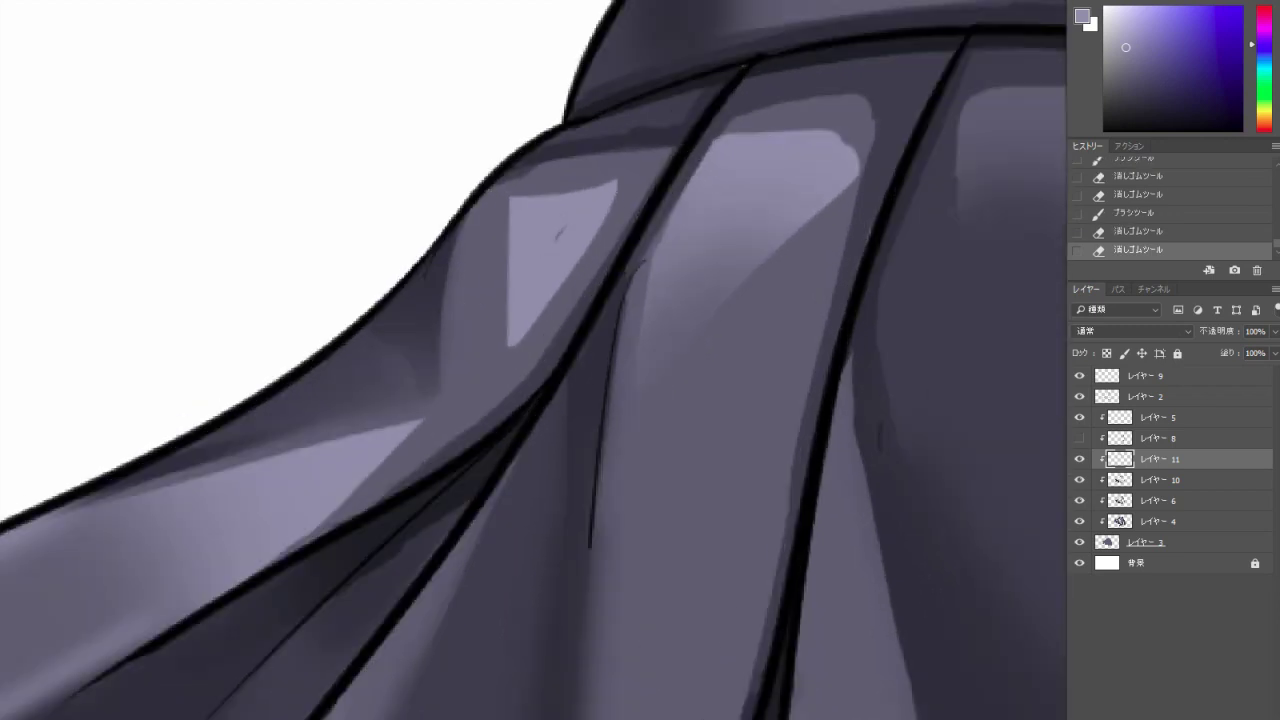
# Adjust the outer edge of the triangular highlight on the first pleat with the brush and eraser.
pyautogui.press('b')
pyautogui.moveTo(500, 205)
pyautogui.mouseDown()
pyautogui.moveTo(590, 190)
pyautogui.moveTo(505, 320)
pyautogui.moveTo(510, 345)
pyautogui.mouseUp()
pyautogui.press('e')
pyautogui.scroll(-1, 690, 240)
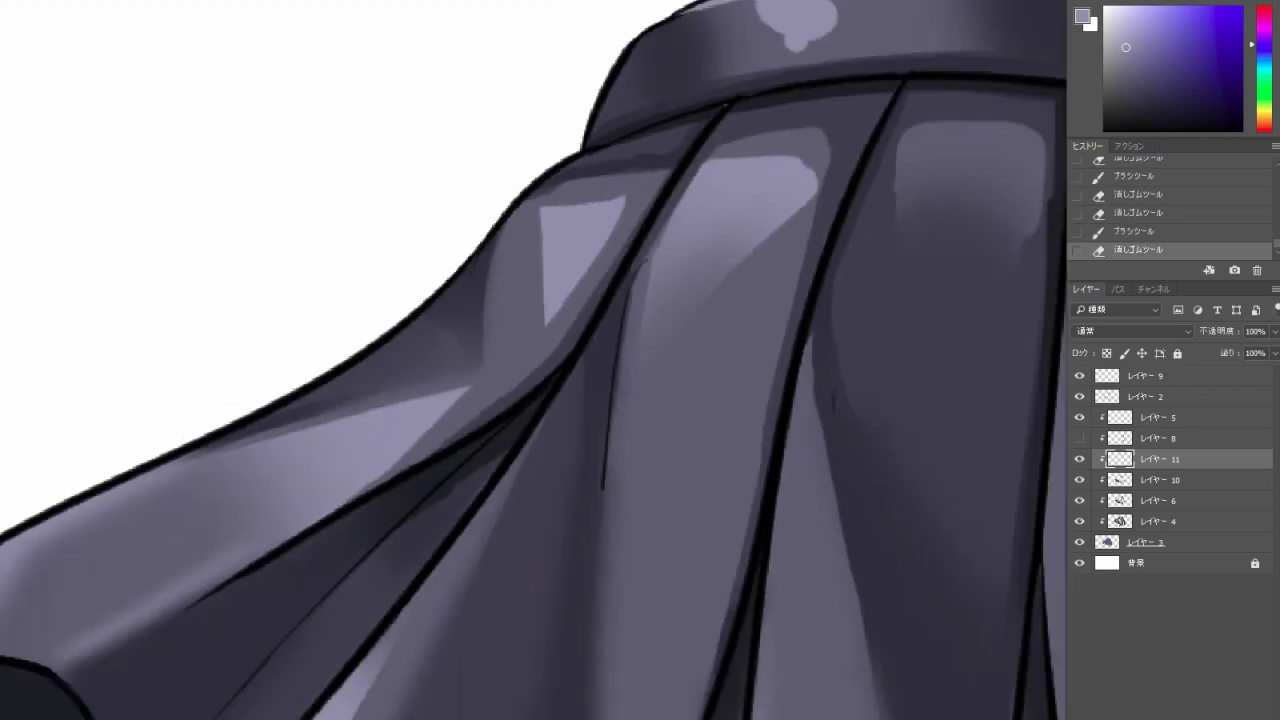
pyautogui.scroll(1, 660, 220)
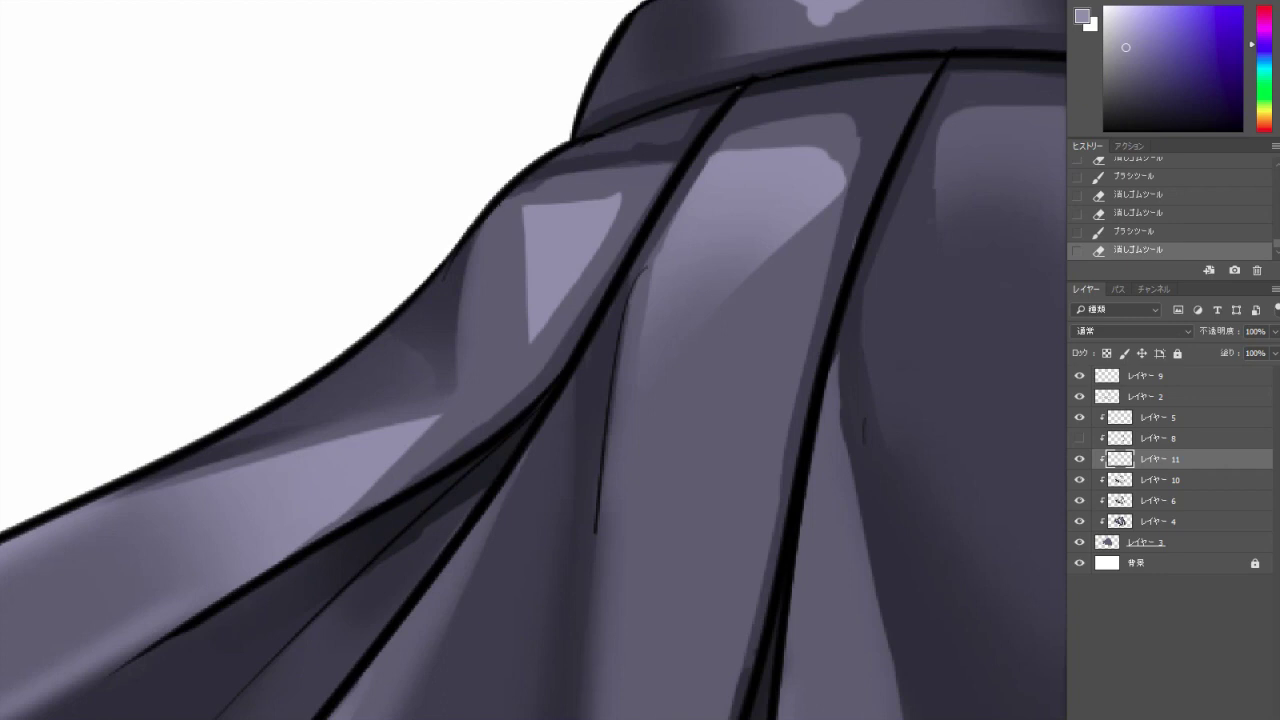
# Undo the triangular reshaping of the first pleat's upper highlight, back to the rounded wedge.
pyautogui.hotkey('ctrl', 'alt', 'z')
pyautogui.hotkey('ctrl', 'alt', 'z')
pyautogui.hotkey('ctrl', 'alt', 'z')
pyautogui.hotkey('ctrl', 'alt', 'z')
pyautogui.hotkey('ctrl', 'alt', 'z')
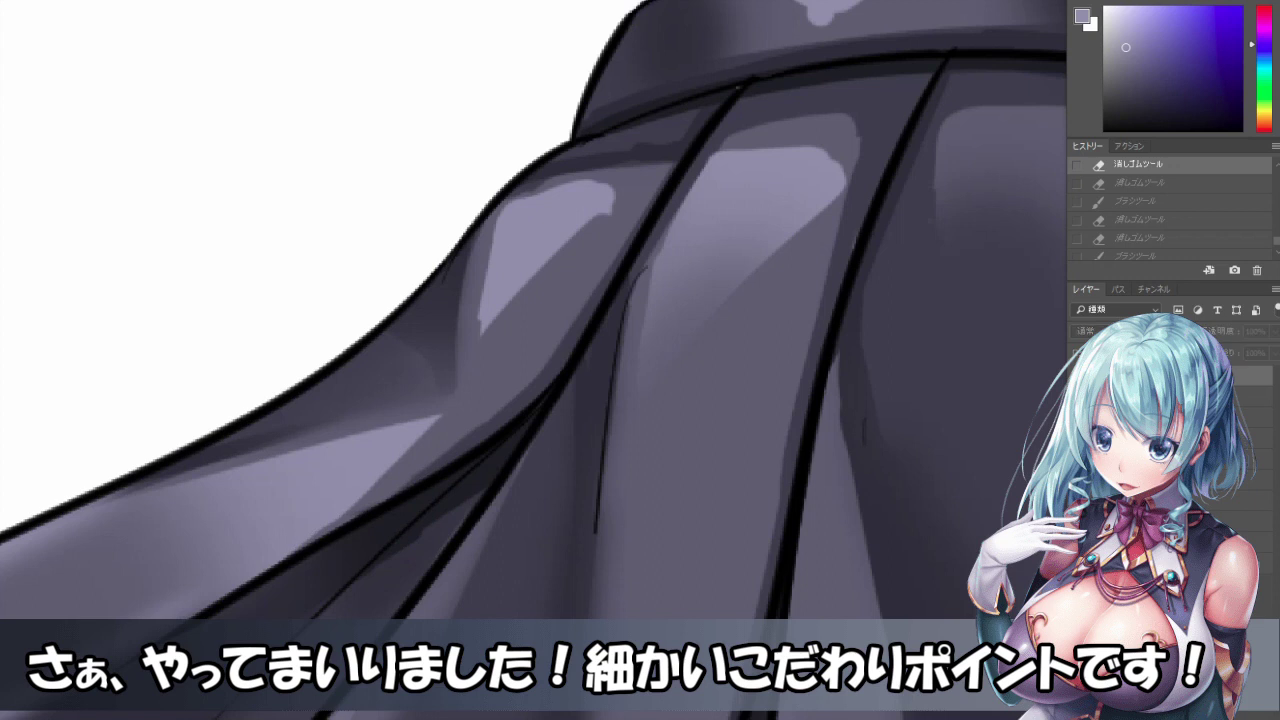
# Draw red guide lines along the top and diagonal edge of the first pleat's highlight on レイヤー 9 with a hard 20 px brush.
pyautogui.rightClick(757, 150)
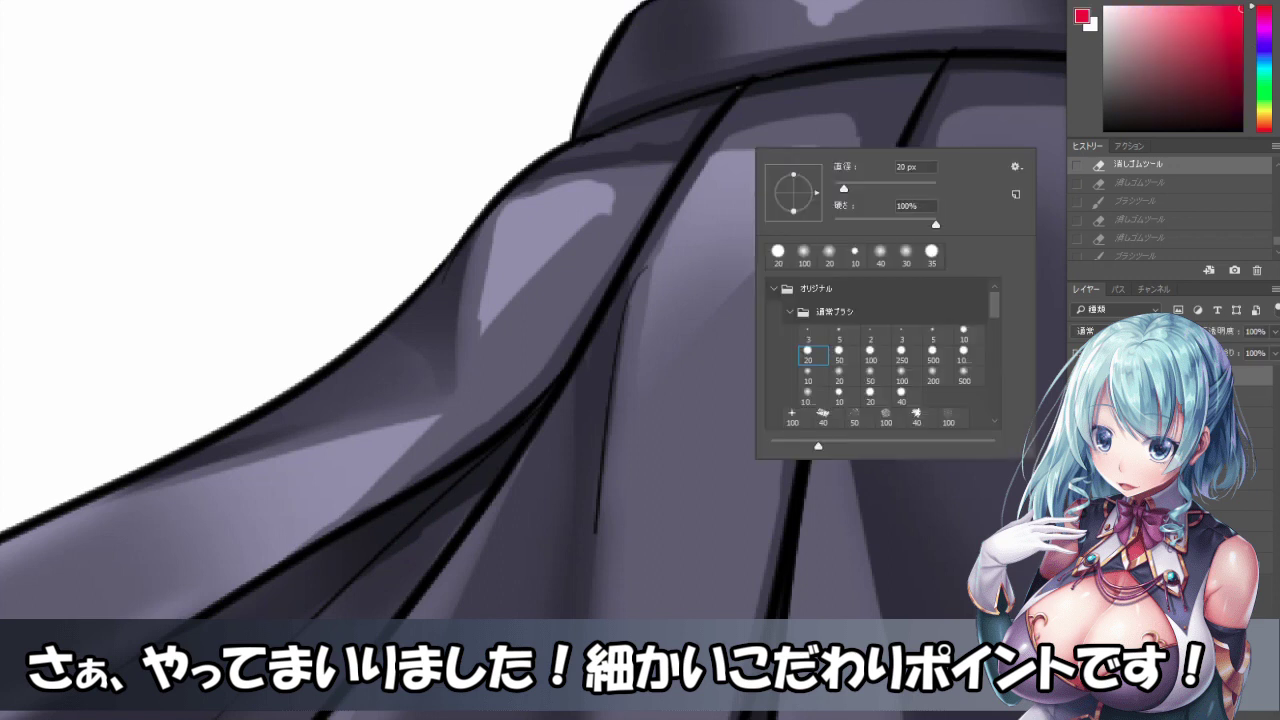
pyautogui.press('Escape')
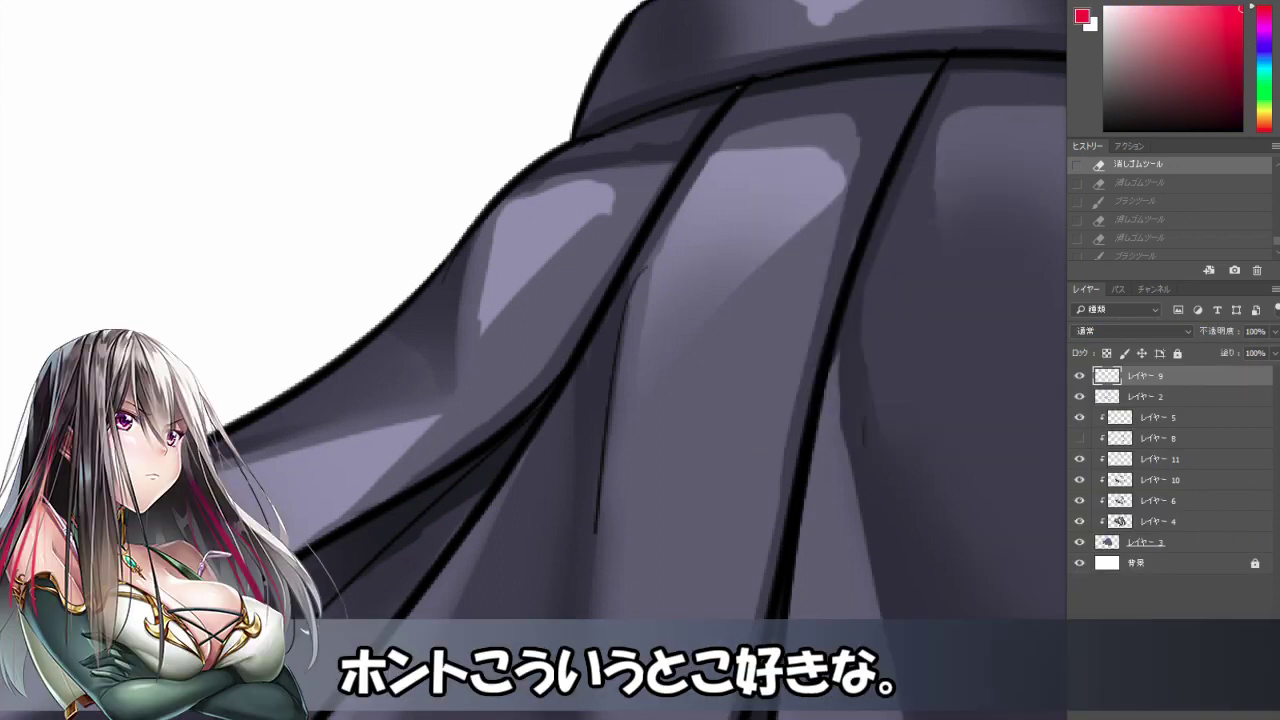
pyautogui.moveTo(507, 199)
pyautogui.mouseDown()
pyautogui.moveTo(627, 200)
pyautogui.moveTo(536, 330)
pyautogui.mouseUp()
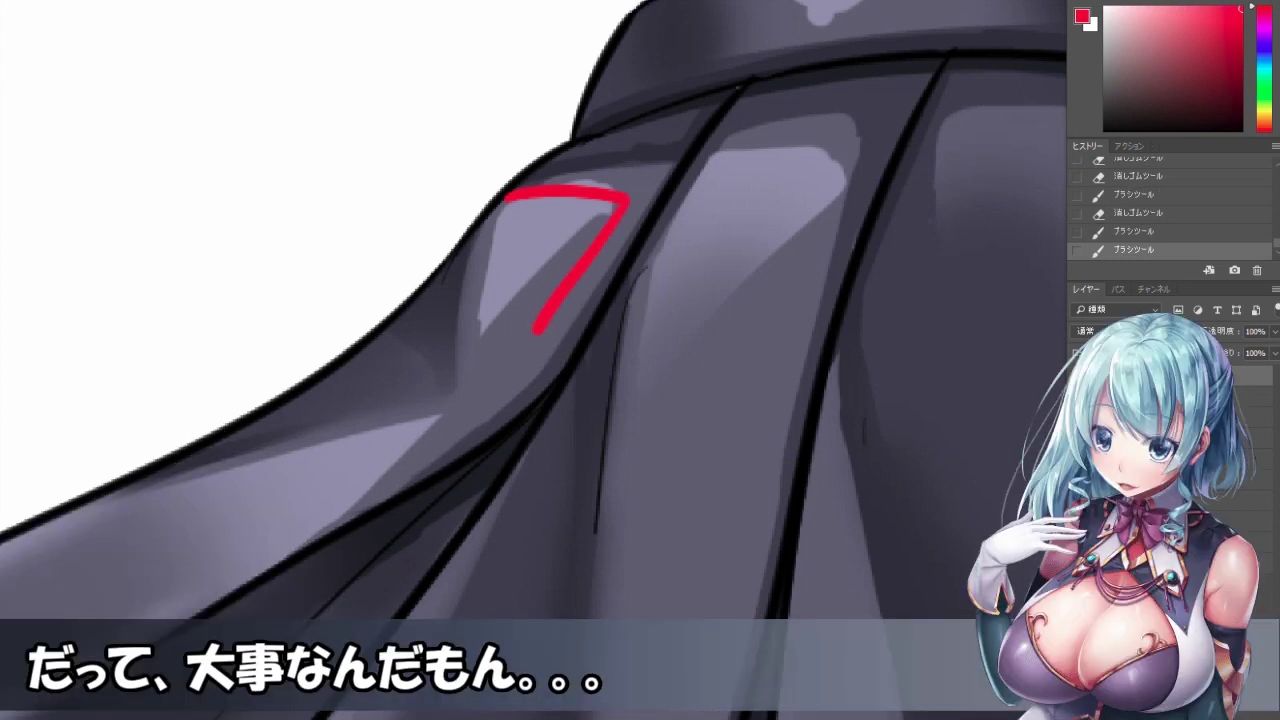
# Sketch a red triangle in the blank area beside the skirt, with a vertical line parallel to its upright side.
pyautogui.hscroll(-3, 534, 360)
pyautogui.moveTo(270, 95); pyautogui.dragTo(400, 86)
pyautogui.moveTo(398, 90)
pyautogui.mouseDown()
pyautogui.moveTo(388, 234)
pyautogui.moveTo(270, 96)
pyautogui.mouseUp()
pyautogui.hscroll(-3, 534, 360)
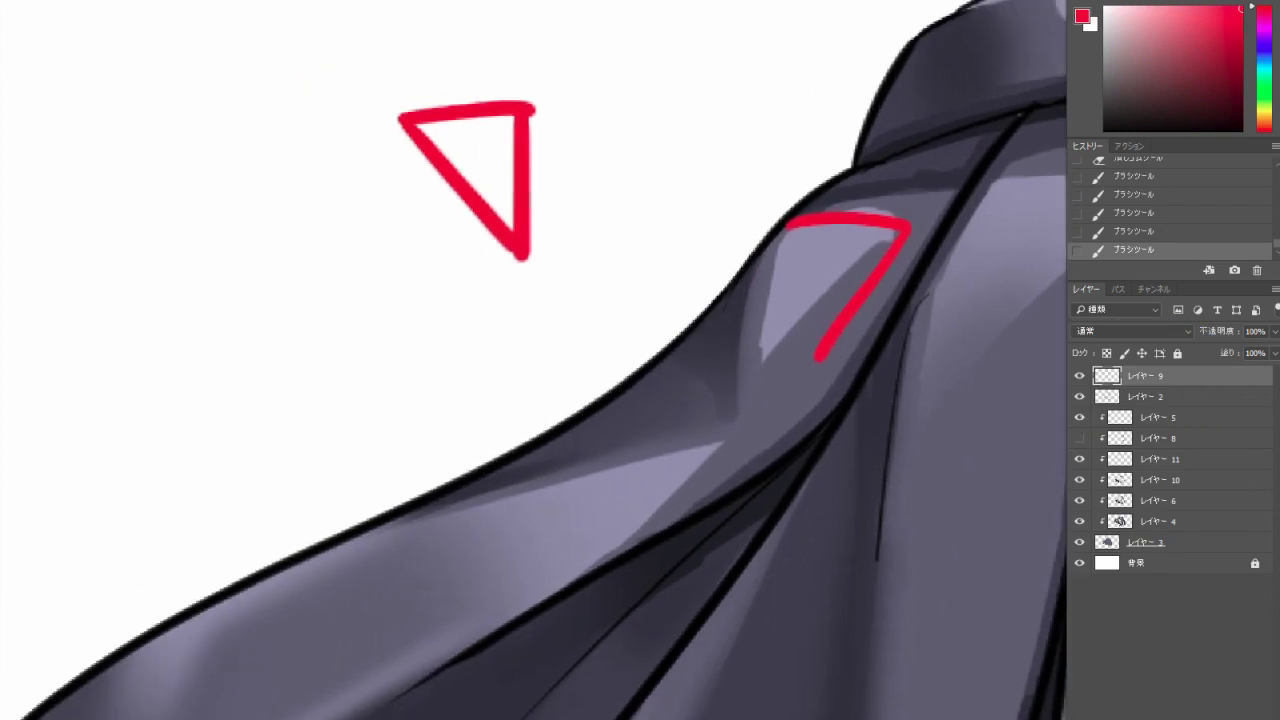
pyautogui.moveTo(550, 97); pyautogui.dragTo(553, 258)
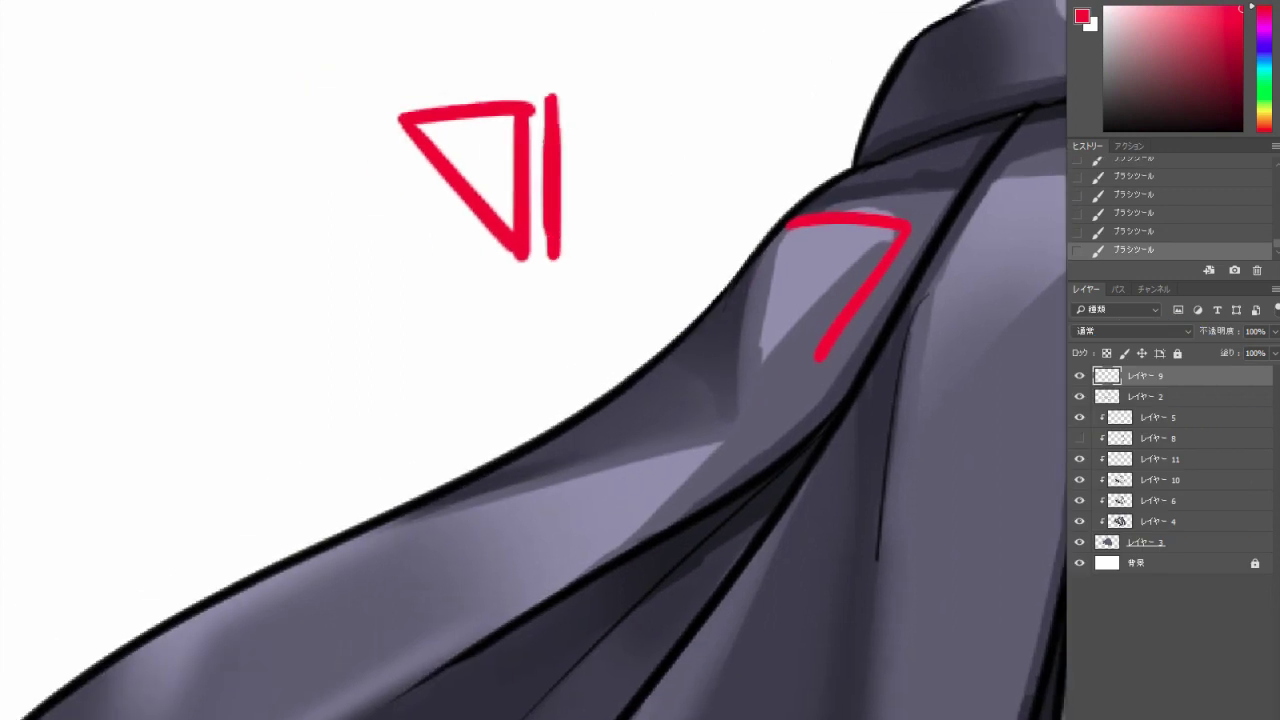
# Sketch a second red triangle, mirrored from the first, in the blank area and add an arrow at the first triangle's diagonal side.
pyautogui.moveTo(290, 126)
pyautogui.mouseDown()
pyautogui.moveTo(153, 125)
pyautogui.moveTo(163, 292)
pyautogui.moveTo(269, 139)
pyautogui.moveTo(162, 290)
pyautogui.mouseUp()
pyautogui.hscroll(5, 534, 360)
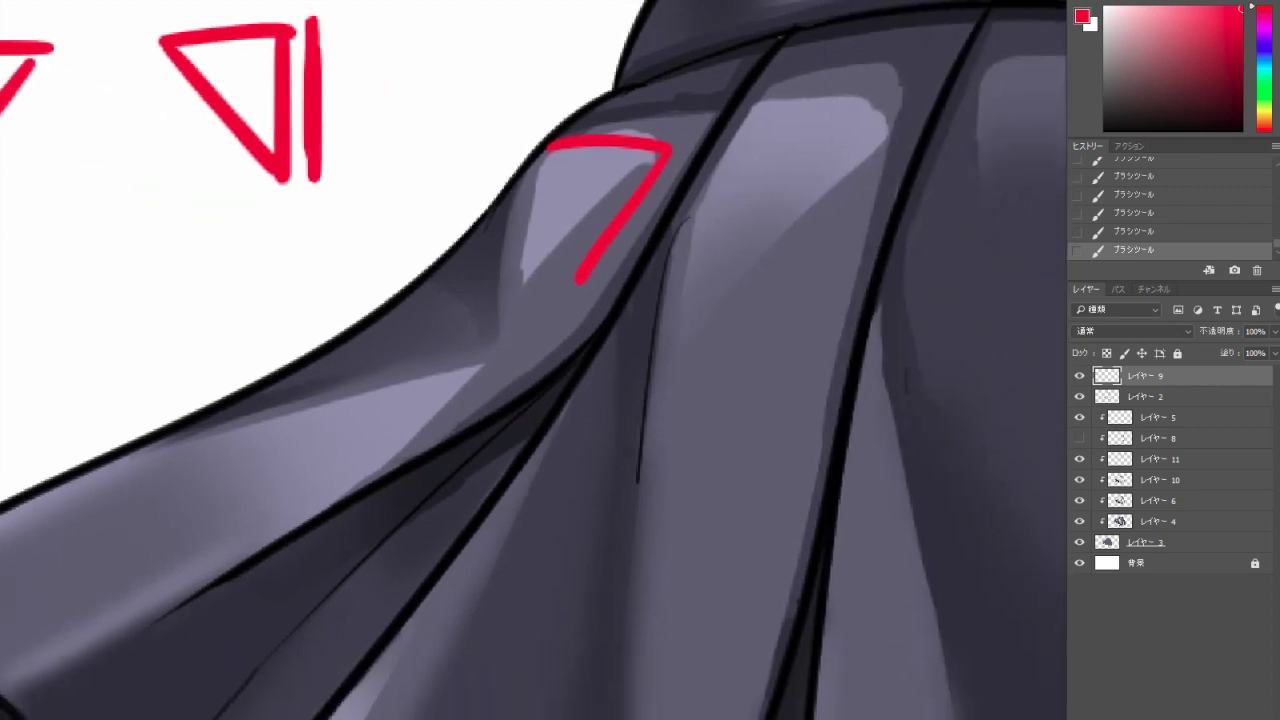
pyautogui.moveTo(156, 244)
pyautogui.mouseDown()
pyautogui.moveTo(224, 172)
pyautogui.moveTo(240, 210)
pyautogui.mouseUp()
pyautogui.hscroll(-6, 534, 360)
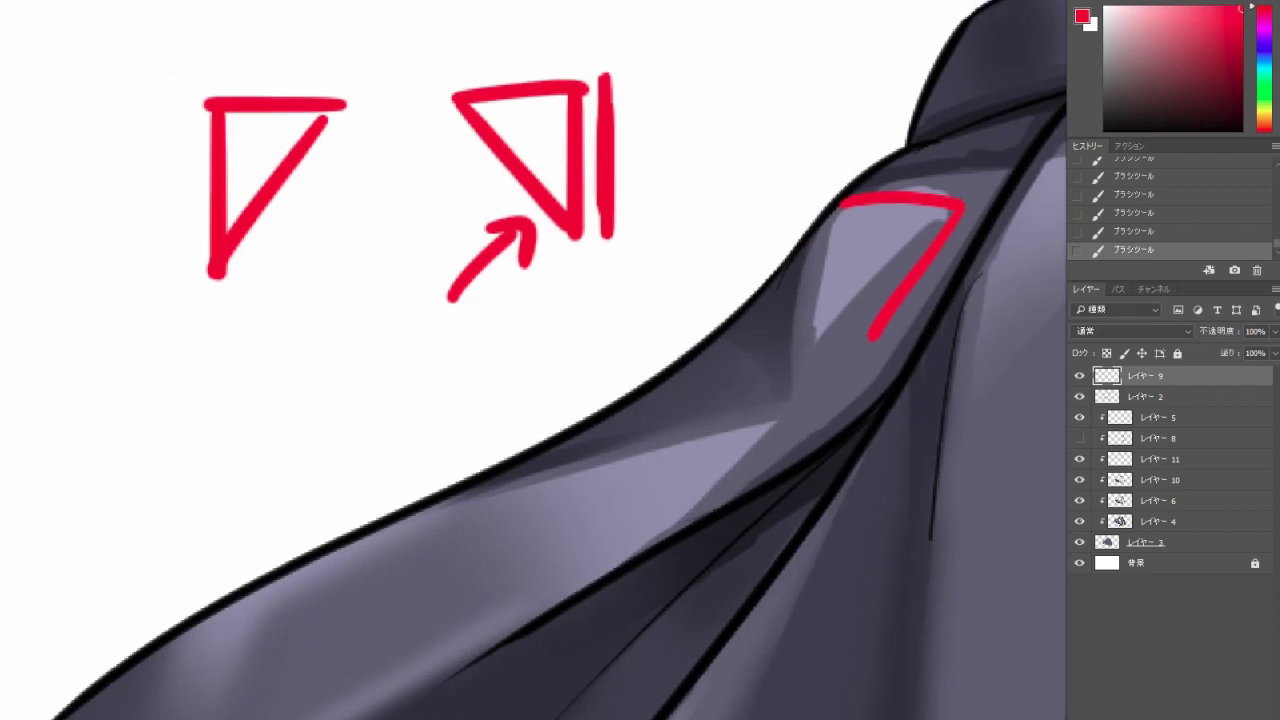
# Undo the arrow beside the first triangle and draw a red arrow pointing at the mirrored triangle's diagonal side instead.
pyautogui.moveTo(868, 324); pyautogui.dragTo(846, 350)
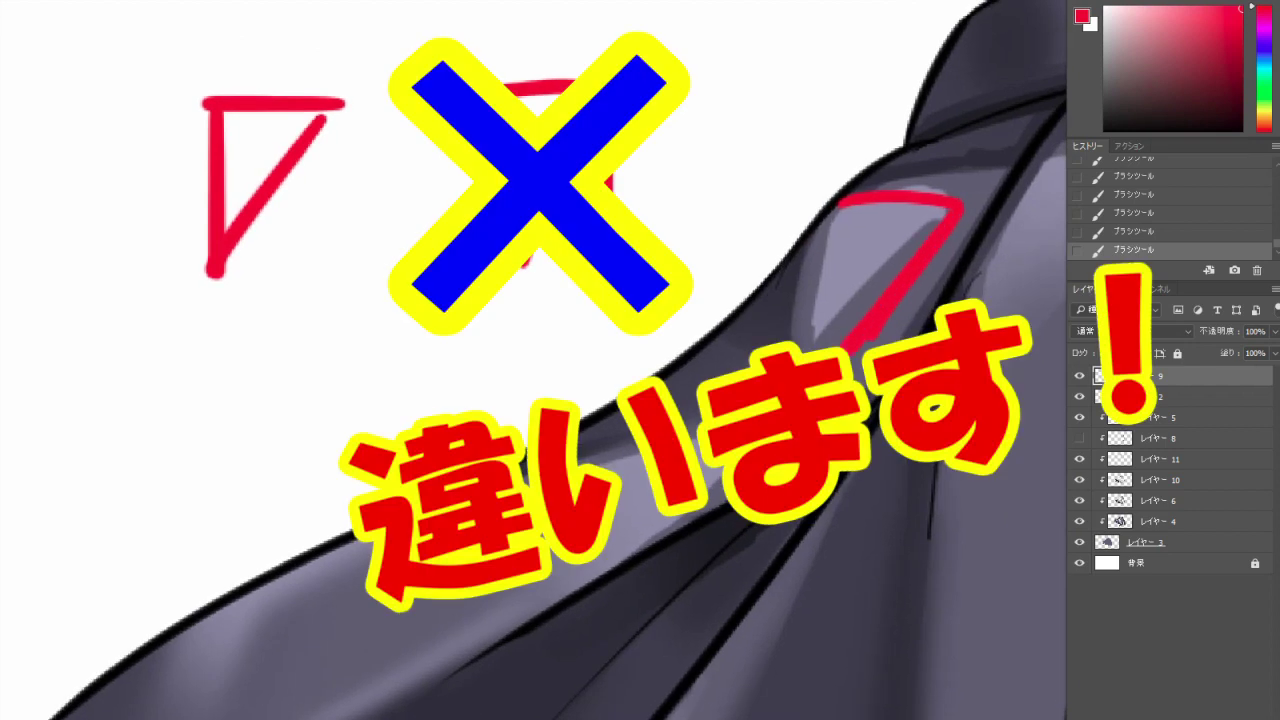
pyautogui.hotkey('ctrl', 'z')
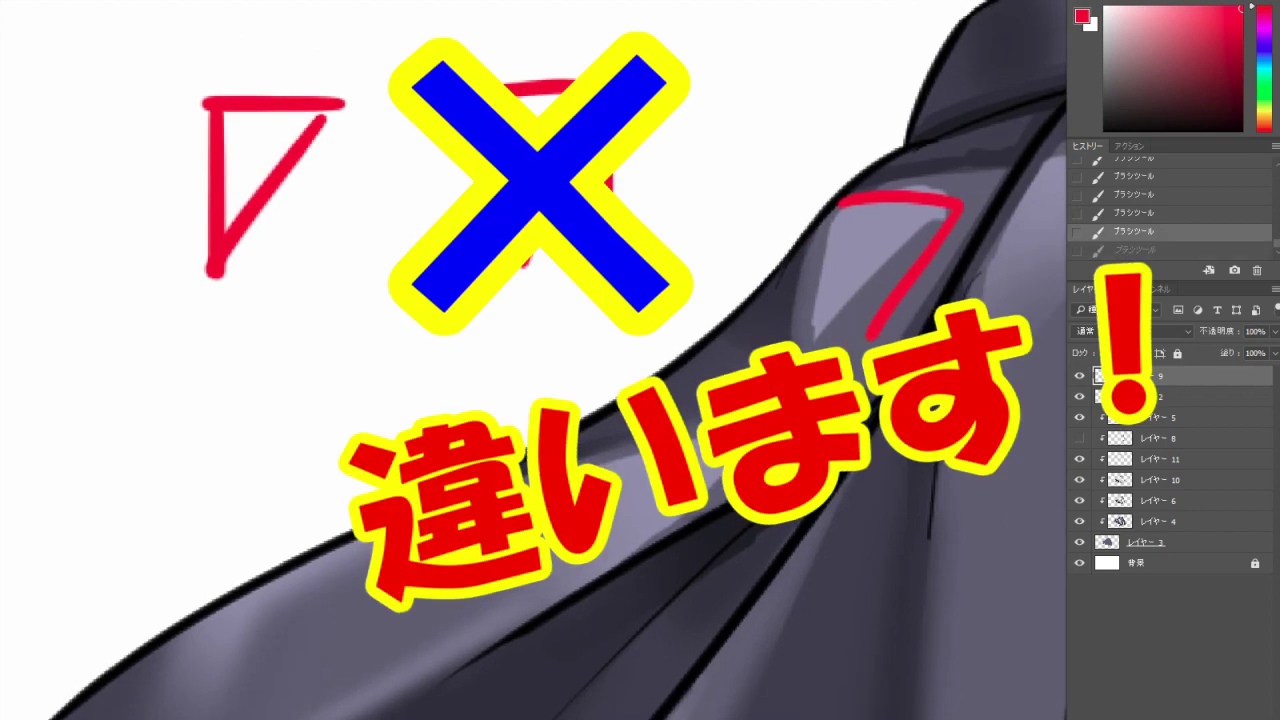
pyautogui.hotkey('ctrl', 'z')
pyautogui.hotkey('ctrl', 'z')
pyautogui.moveTo(290, 305); pyautogui.dragTo(274, 208)
pyautogui.moveTo(258, 262); pyautogui.dragTo(277, 212)
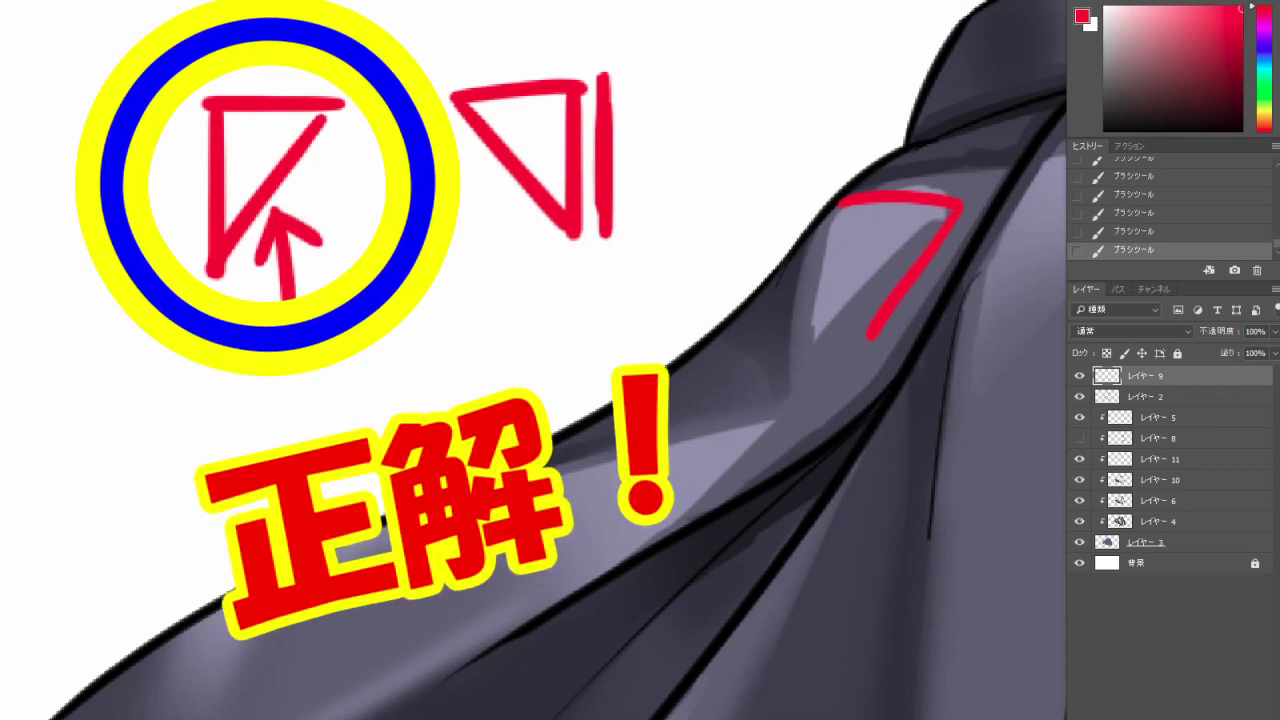
# Erase the diagonal guide on the first pleat and close the guide into a red triangle around the highlight.
pyautogui.moveTo(944, 232)
pyautogui.mouseDown()
pyautogui.moveTo(880, 320)
pyautogui.moveTo(955, 215)
pyautogui.mouseUp()
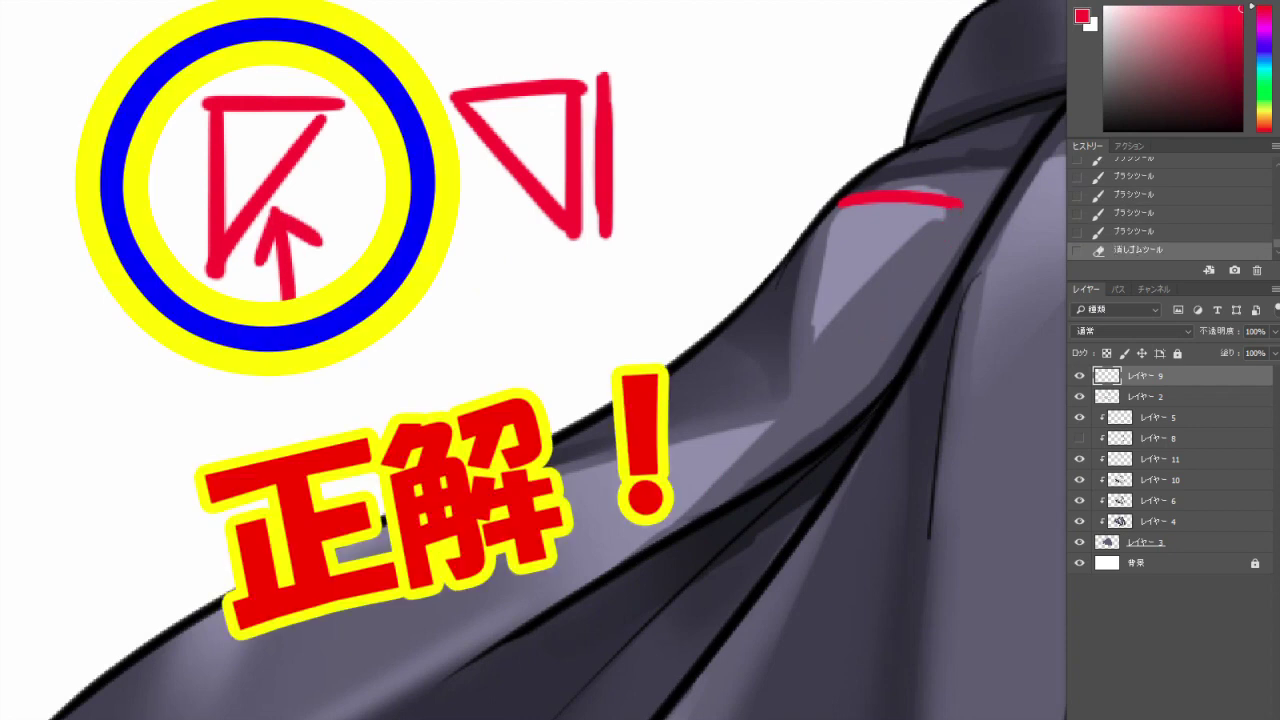
pyautogui.moveTo(845, 200); pyautogui.dragTo(787, 343)
pyautogui.moveTo(958, 205); pyautogui.dragTo(792, 338)
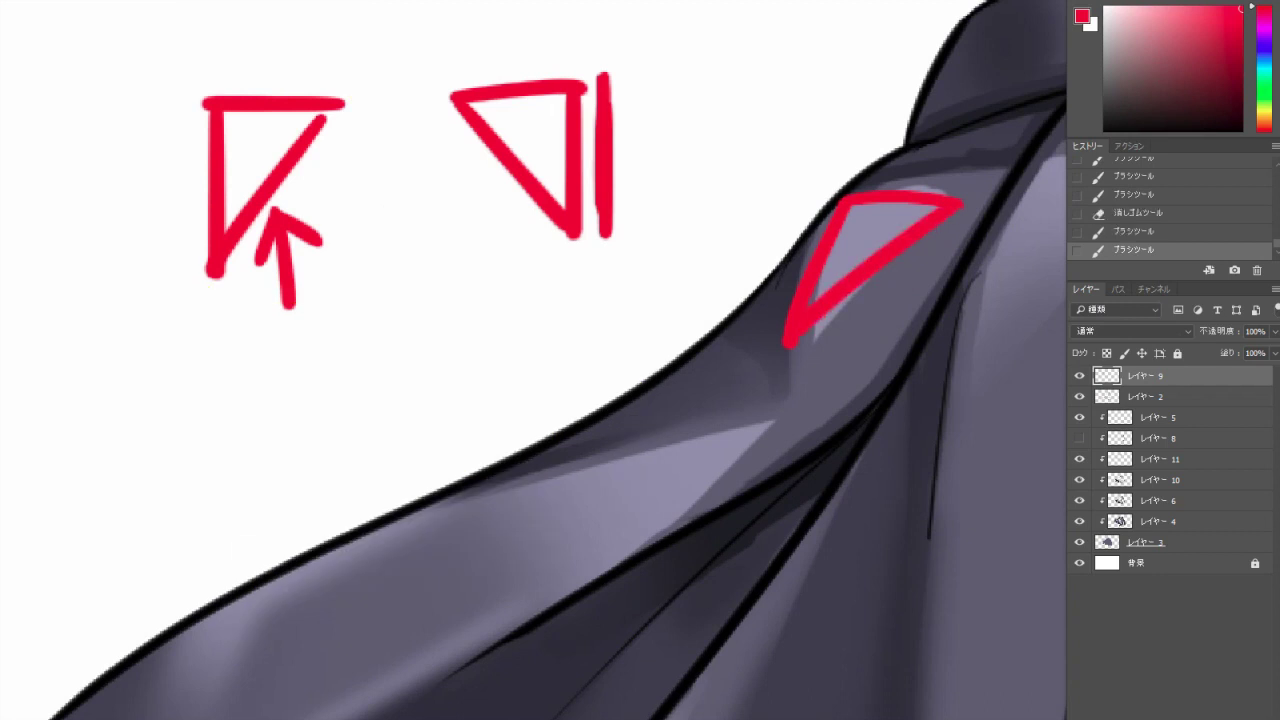
pyautogui.scroll(-2, 755, 300)
pyautogui.hscroll(2, 530, 360)
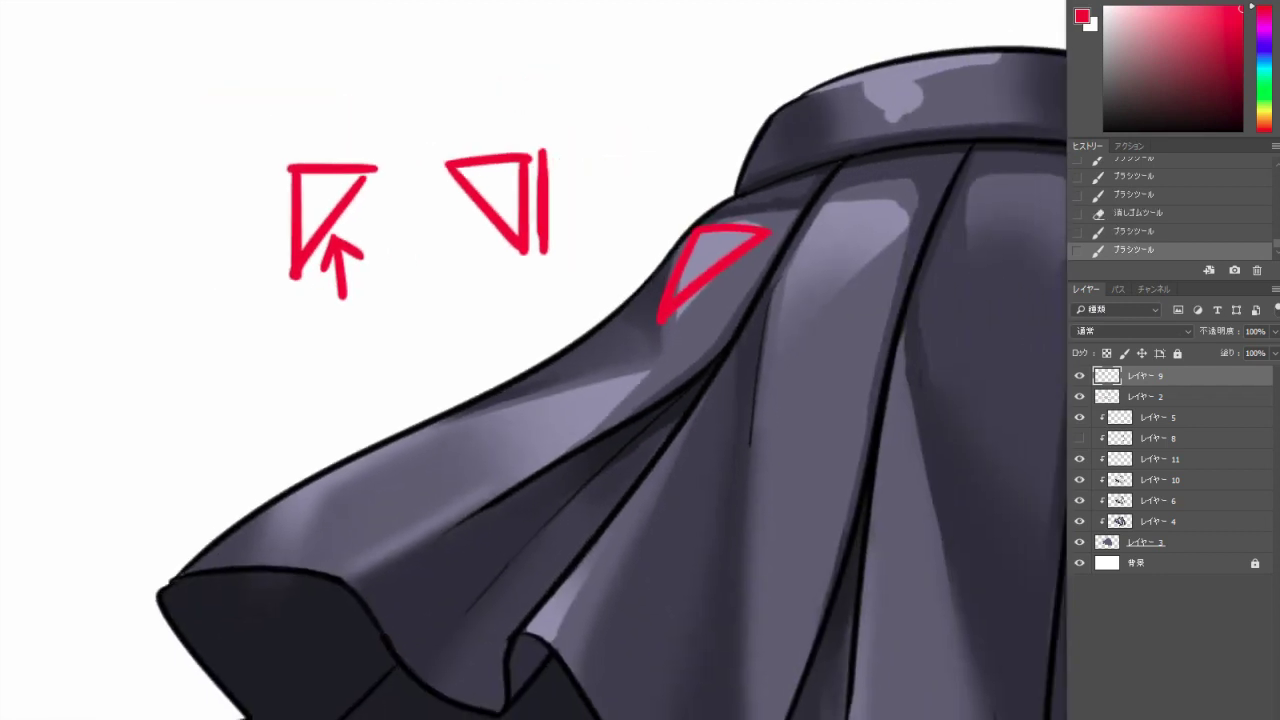
pyautogui.moveTo(541, 111); pyautogui.dragTo(654, 150)
pyautogui.moveTo(622, 117); pyautogui.dragTo(626, 195)
pyautogui.hotkey('ctrl', 'z')
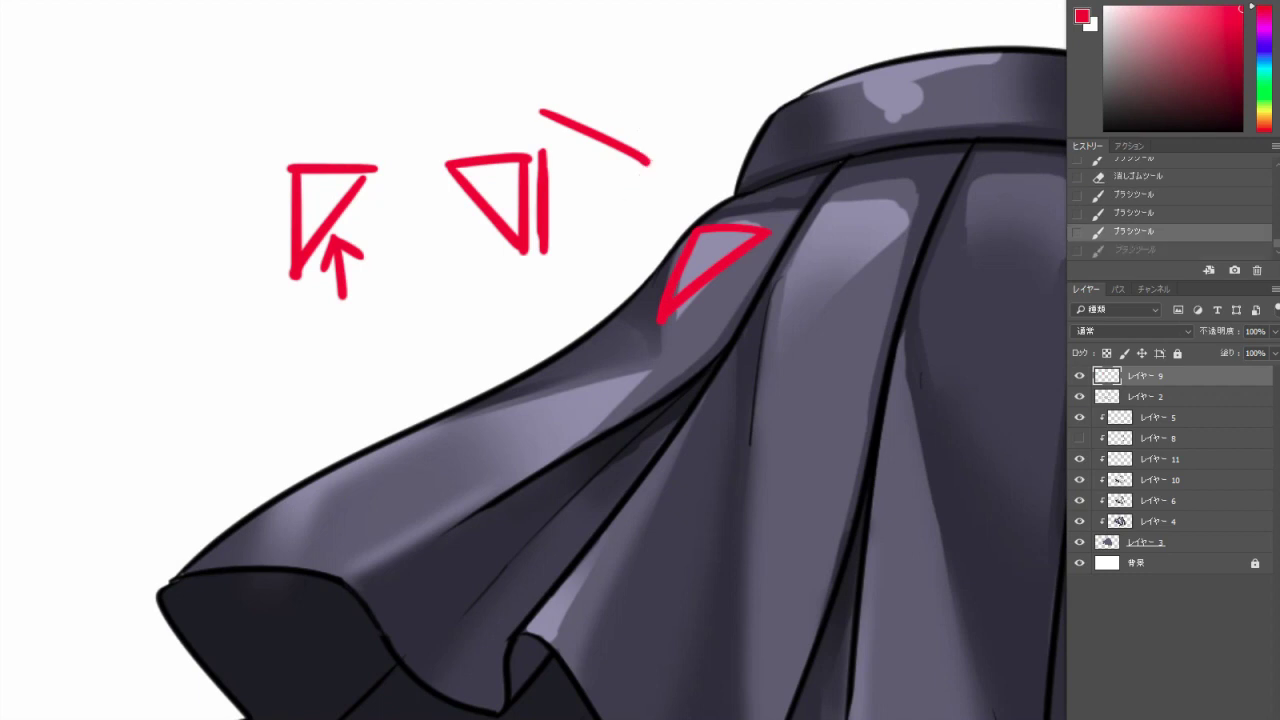
pyautogui.hotkey('ctrl', 'z')
# Mark the mirrored triangle's upright side with an arrow and a thickened stroke, and retrace its diagonal side.
pyautogui.moveTo(203, 180)
pyautogui.mouseDown()
pyautogui.moveTo(250, 180)
pyautogui.moveTo(306, 214)
pyautogui.moveTo(289, 270)
pyautogui.moveTo(290, 182)
pyautogui.mouseUp()
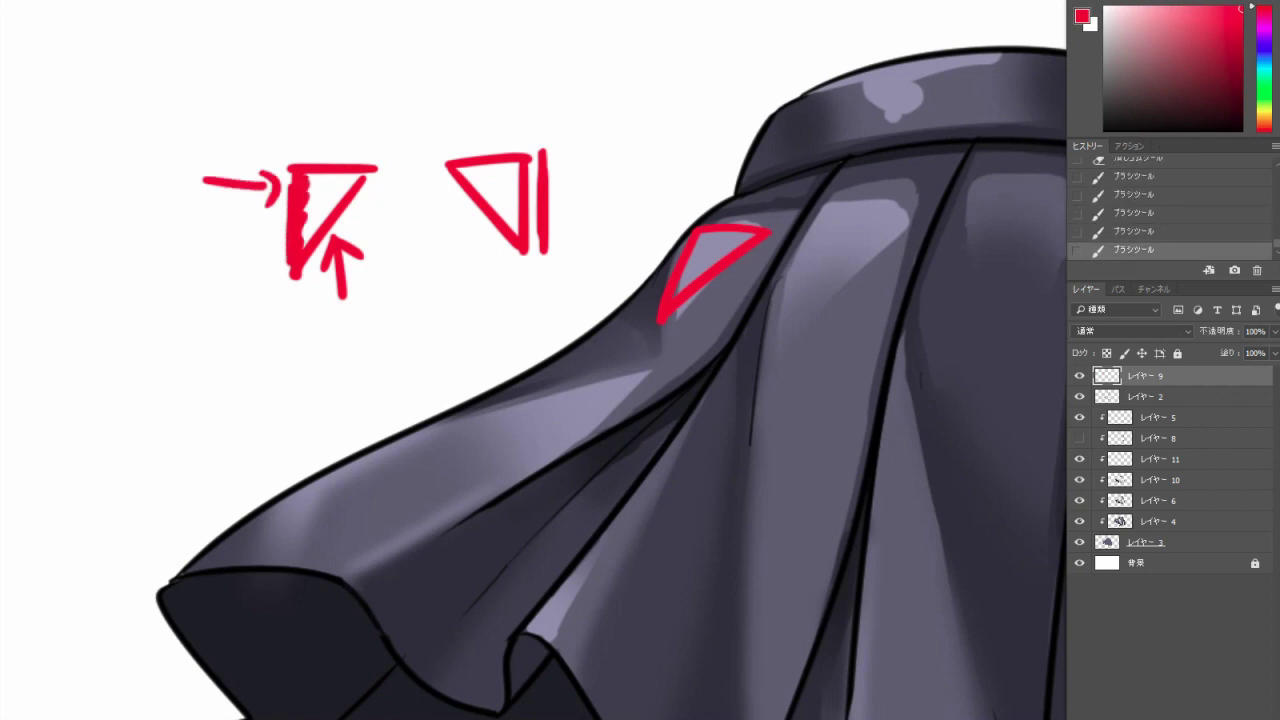
pyautogui.moveTo(305, 248); pyautogui.dragTo(375, 173)
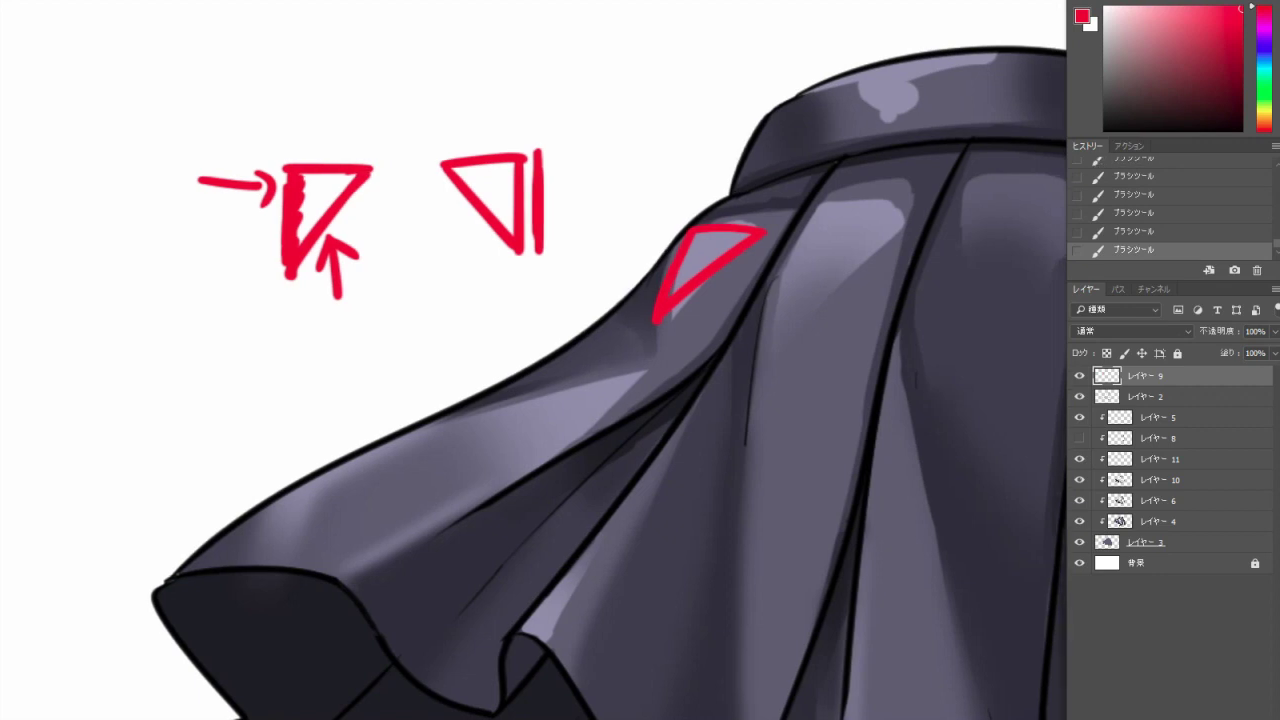
# Delete the red note layer レイヤー 9 and make the highlight layer レイヤー 11 active.
pyautogui.moveTo(600, 400); pyautogui.dragTo(518, 396)
pyautogui.press('Delete')
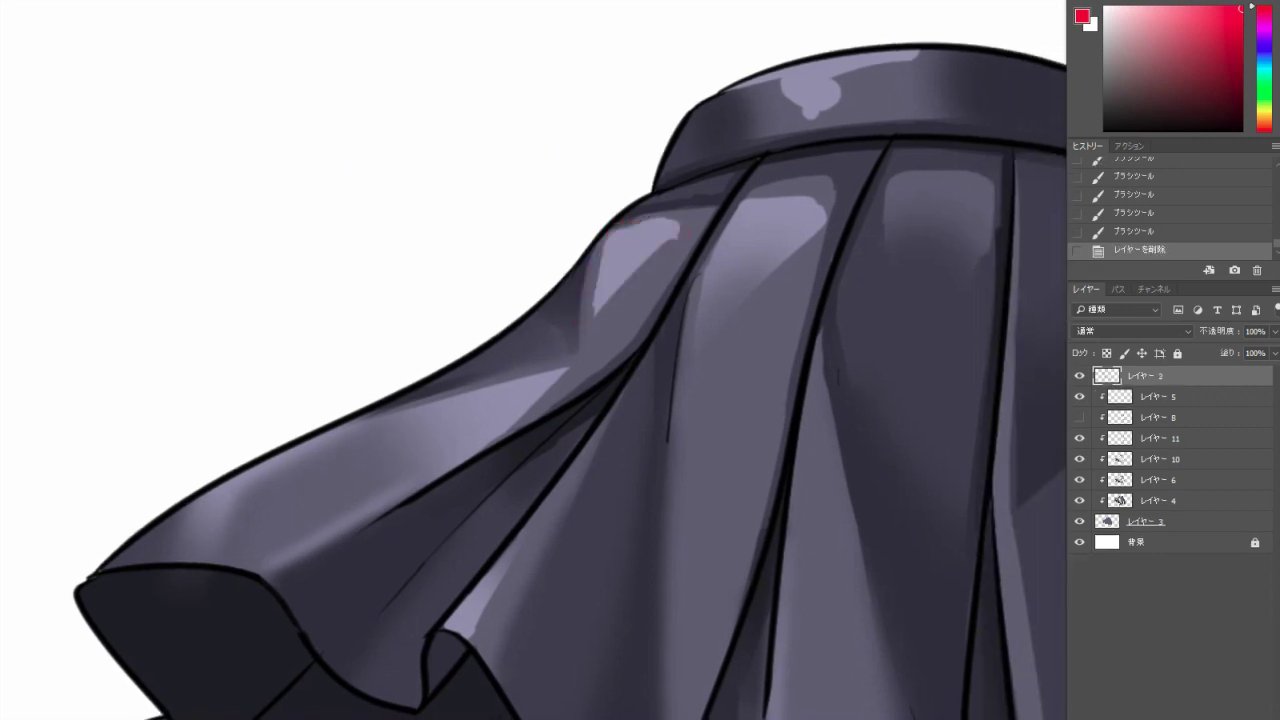
pyautogui.click(1079, 438)
pyautogui.click(1079, 438)
pyautogui.click(1160, 438)
# Sample the lavender from the first pleat's highlight, extend the shape with the brush and erase its diagonal edge cleanly into a triangle.
pyautogui.hotkey('ctrl', '+')
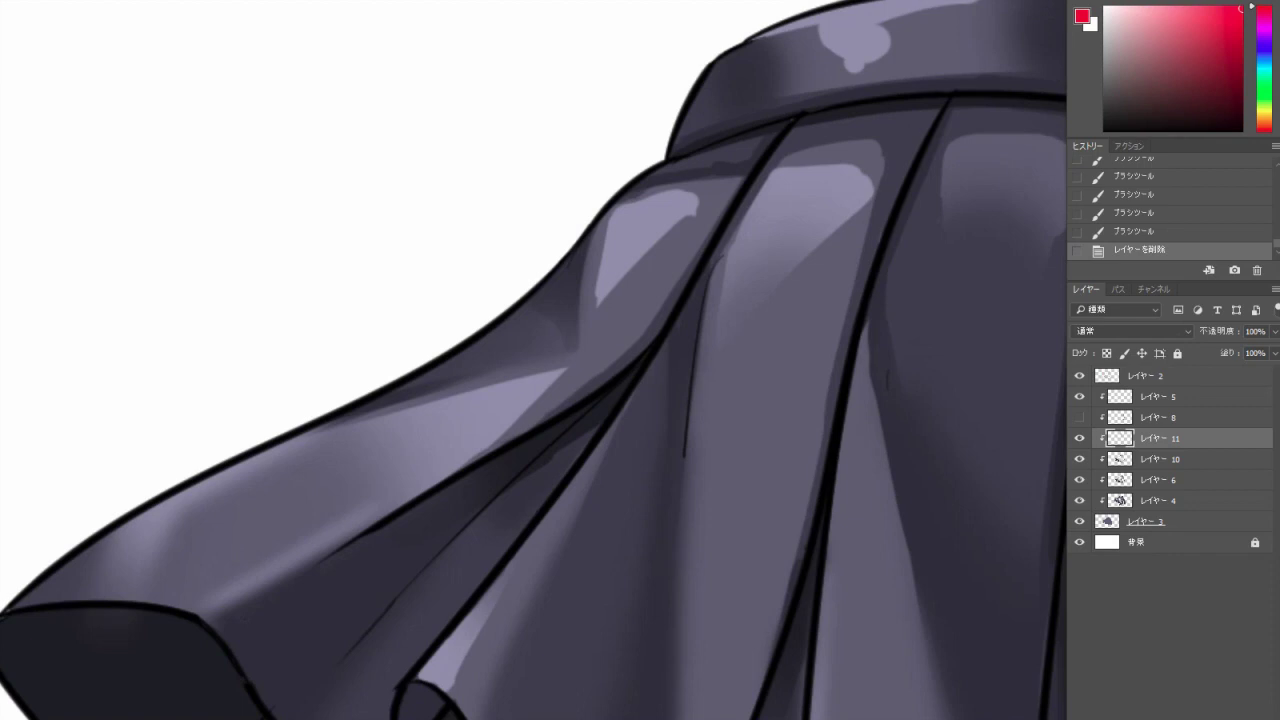
pyautogui.keyDown('alt'); pyautogui.click(637, 220); pyautogui.keyUp('alt')
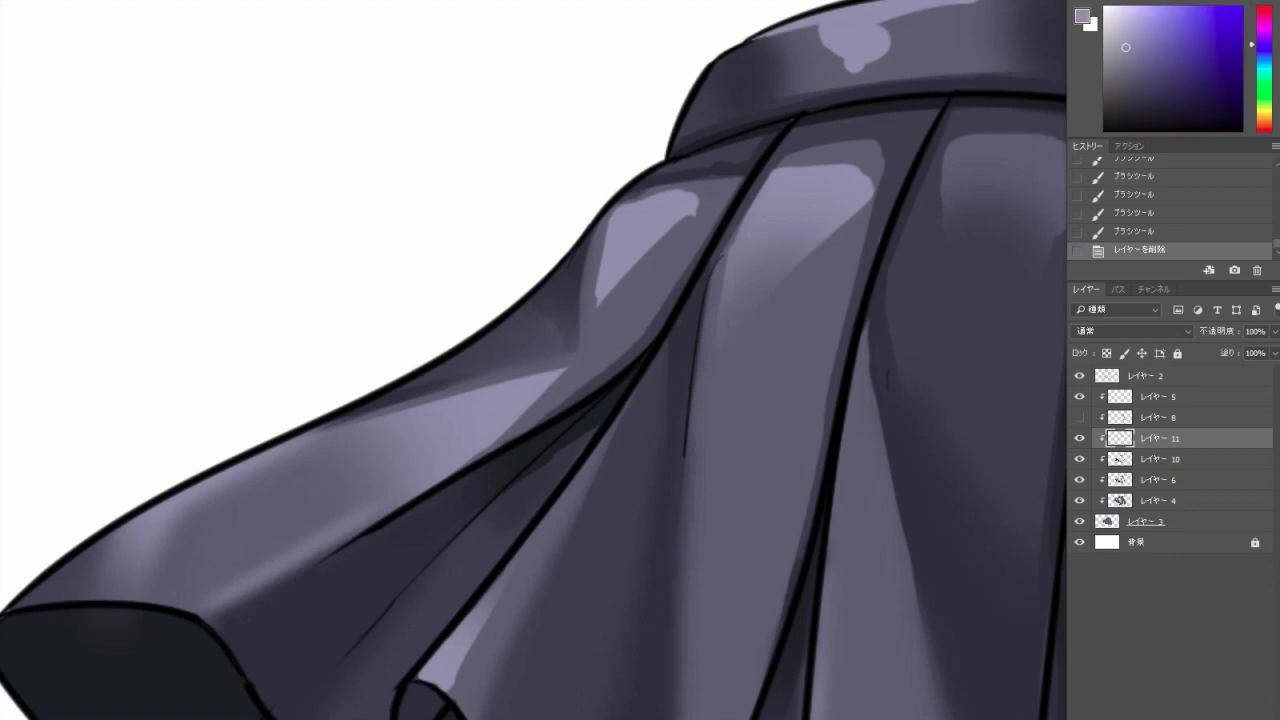
pyautogui.moveTo(620, 200)
pyautogui.mouseDown()
pyautogui.moveTo(700, 198)
pyautogui.moveTo(655, 250)
pyautogui.mouseUp()
pyautogui.press('e')
pyautogui.moveTo(700, 205); pyautogui.dragTo(605, 300)
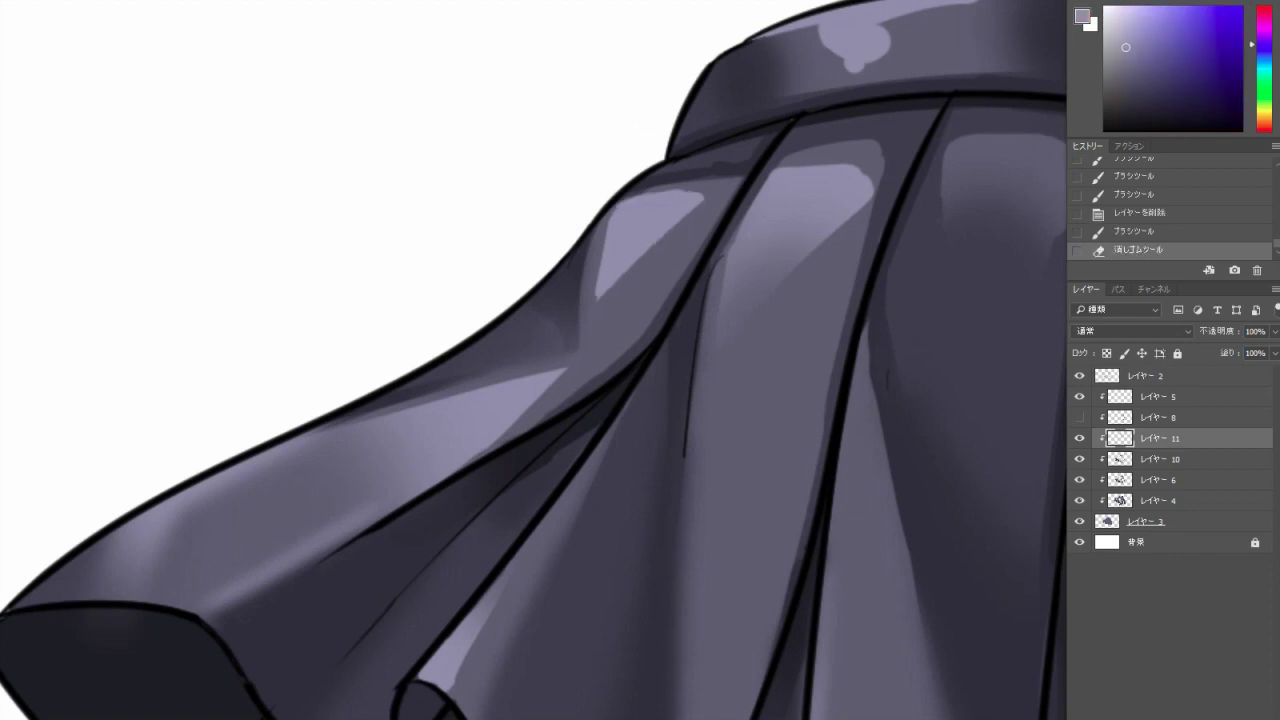
# Fade the lower tip of the first pleat's triangular highlight with the eraser set to the soft 100 px brush.
pyautogui.hotkey('ctrl', '-')
pyautogui.scroll(3, 530, 360)
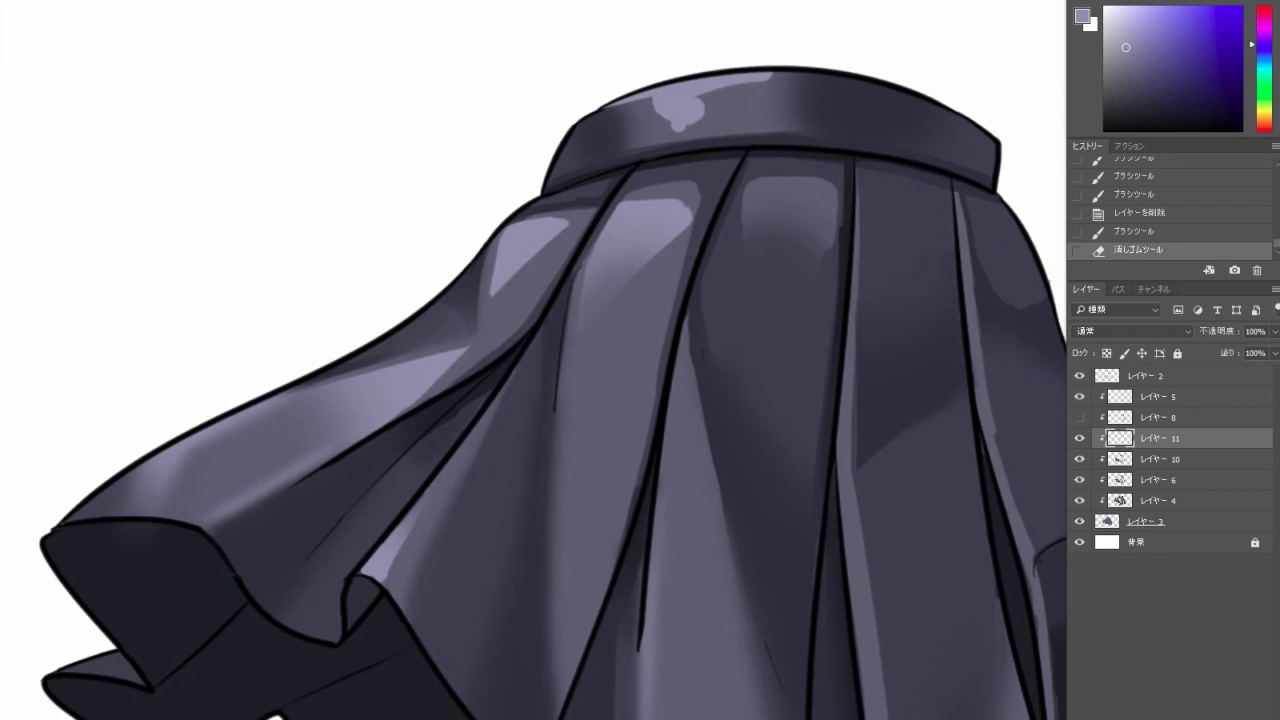
pyautogui.press('b')
pyautogui.hotkey('ctrl', 'z')
pyautogui.moveTo(700, 420); pyautogui.dragTo(628, 400)
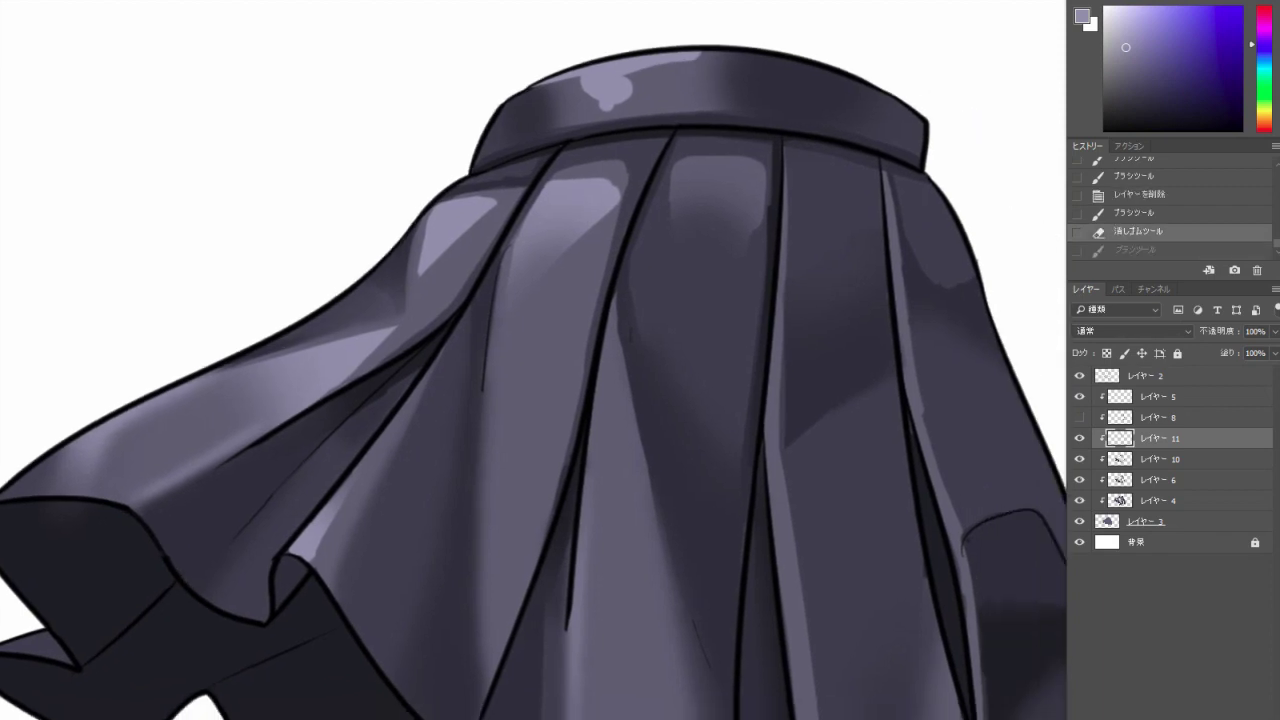
pyautogui.rightClick(574, 210)
pyautogui.click(645, 317)
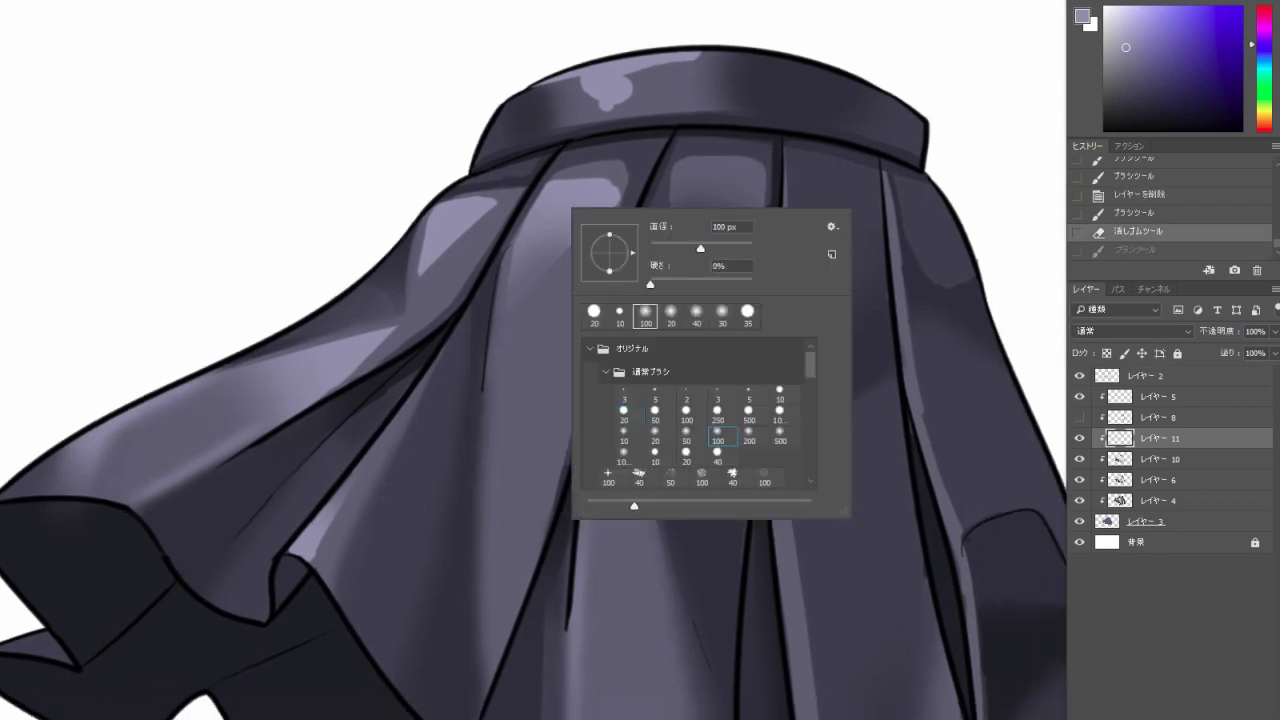
pyautogui.moveTo(425, 272); pyautogui.dragTo(446, 230)
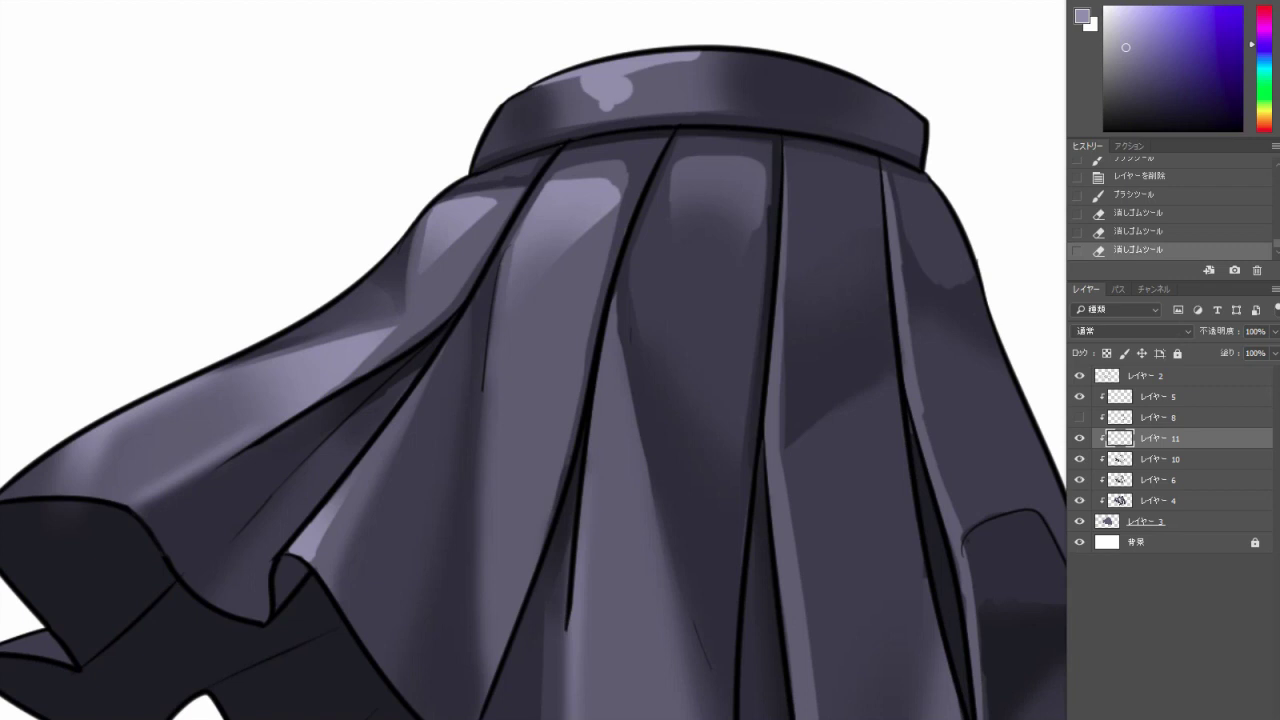
# Paint a thin lavender highlight line down the right edge of the second pleat, undoing and retrying the stroke as needed.
pyautogui.moveTo(534, 400); pyautogui.dragTo(550, 340)
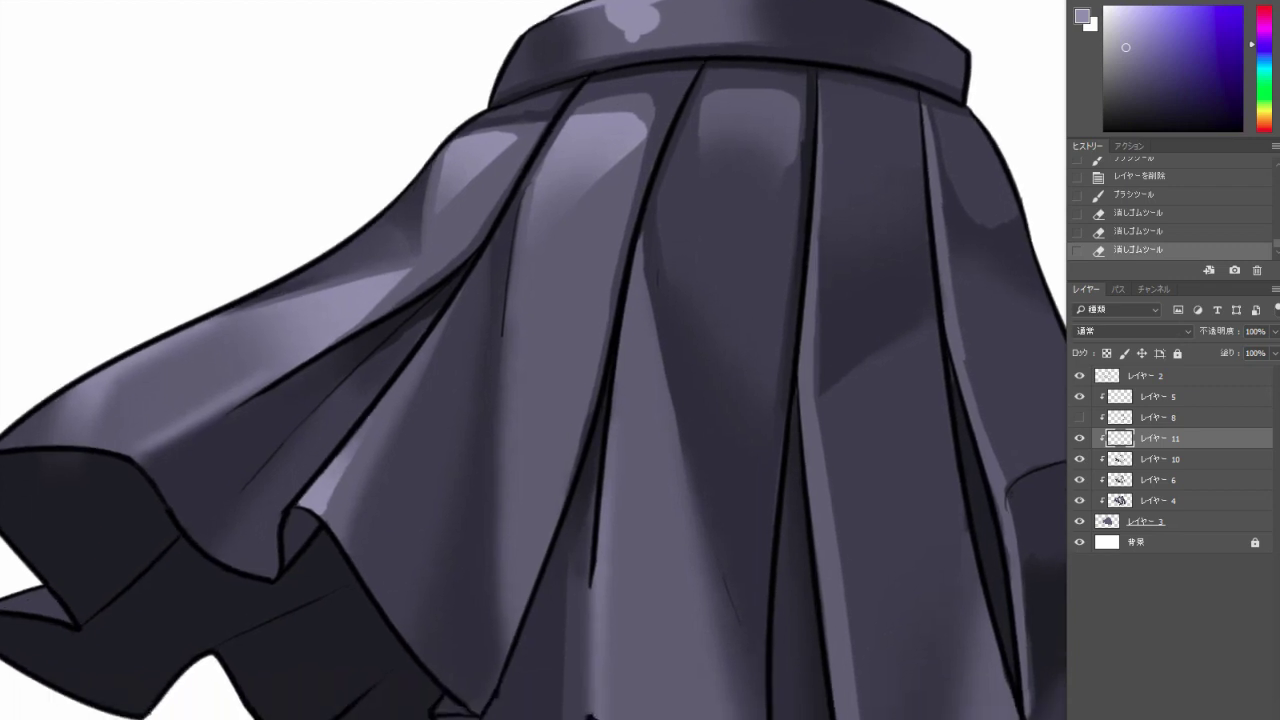
pyautogui.moveTo(640, 140); pyautogui.dragTo(606, 320)
pyautogui.hotkey('ctrl', 'z')
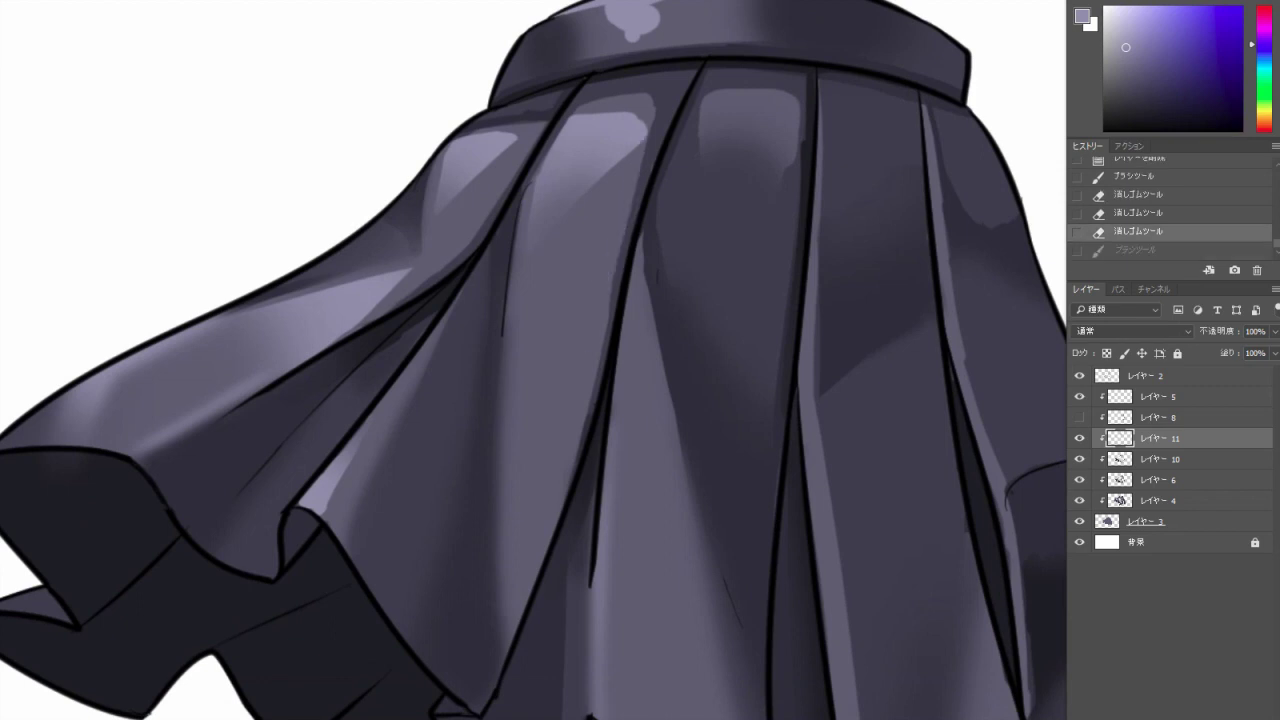
pyautogui.hotkey('ctrl', 'z')
pyautogui.hotkey('ctrl', 'z')
pyautogui.hotkey('ctrl', 'z')
pyautogui.hotkey('ctrl', 'z')
pyautogui.hotkey('ctrl', 'z')
pyautogui.hotkey('ctrl', 'z')
pyautogui.hotkey('ctrl', 'z')
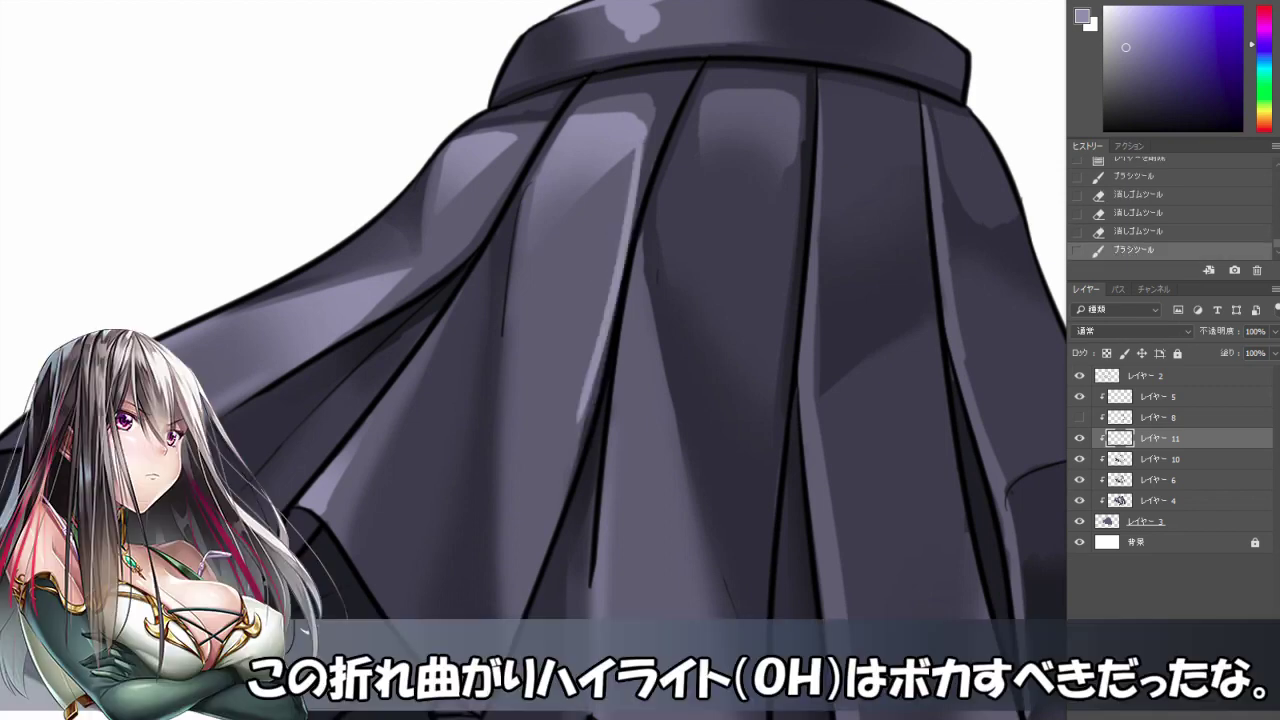
pyautogui.hotkey('ctrl', 'z')
pyautogui.hotkey('ctrl', 'z')
# Fade out the lower end of the thin highlight line on the second pleat's edge with the soft eraser.
pyautogui.press('e')
pyautogui.moveTo(590, 405); pyautogui.dragTo(600, 298)
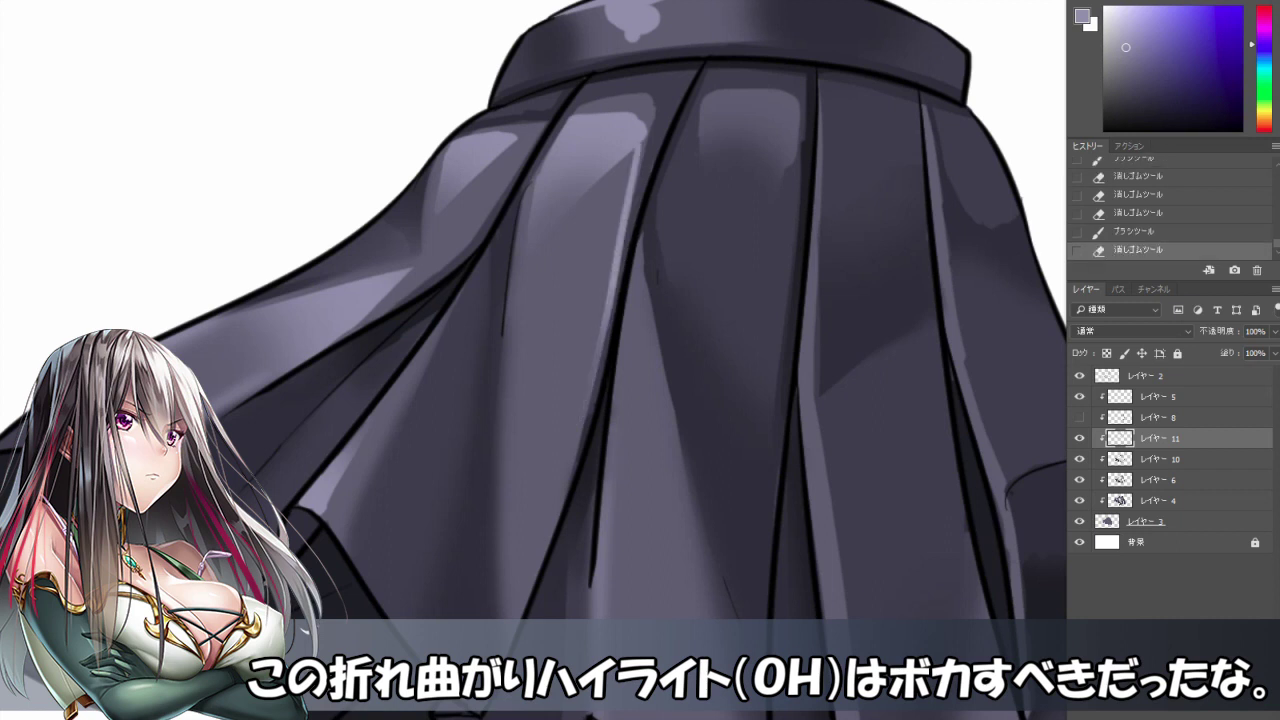
pyautogui.moveTo(598, 356); pyautogui.dragTo(612, 278)
pyautogui.moveTo(604, 334); pyautogui.dragTo(618, 260)
pyautogui.scroll(-1, 610, 350)
pyautogui.scroll(-3, 600, 360)
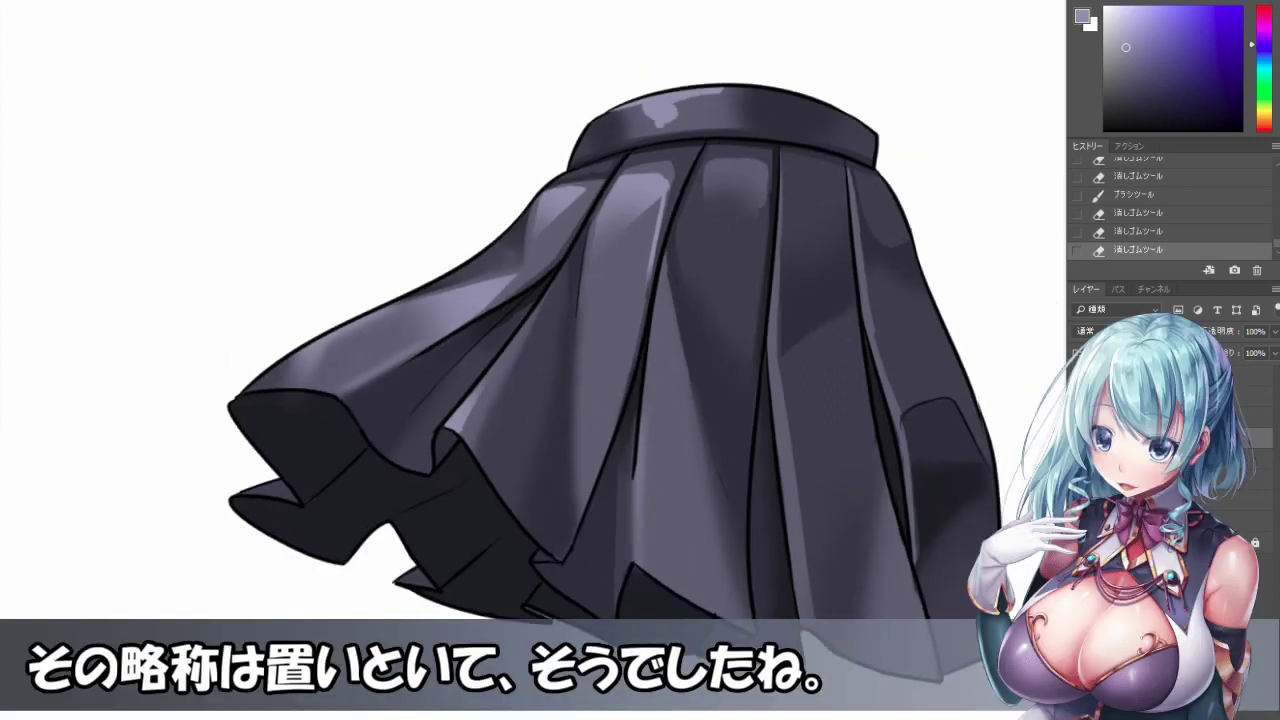
# Paint a soft lavender glow about midway down the second pleat with the soft 50 px brush at 0% hardness.
pyautogui.scroll(3, 600, 360)
pyautogui.scroll(2, 600, 360)
pyautogui.press('b')
pyautogui.moveTo(620, 260); pyautogui.dragTo(632, 218)
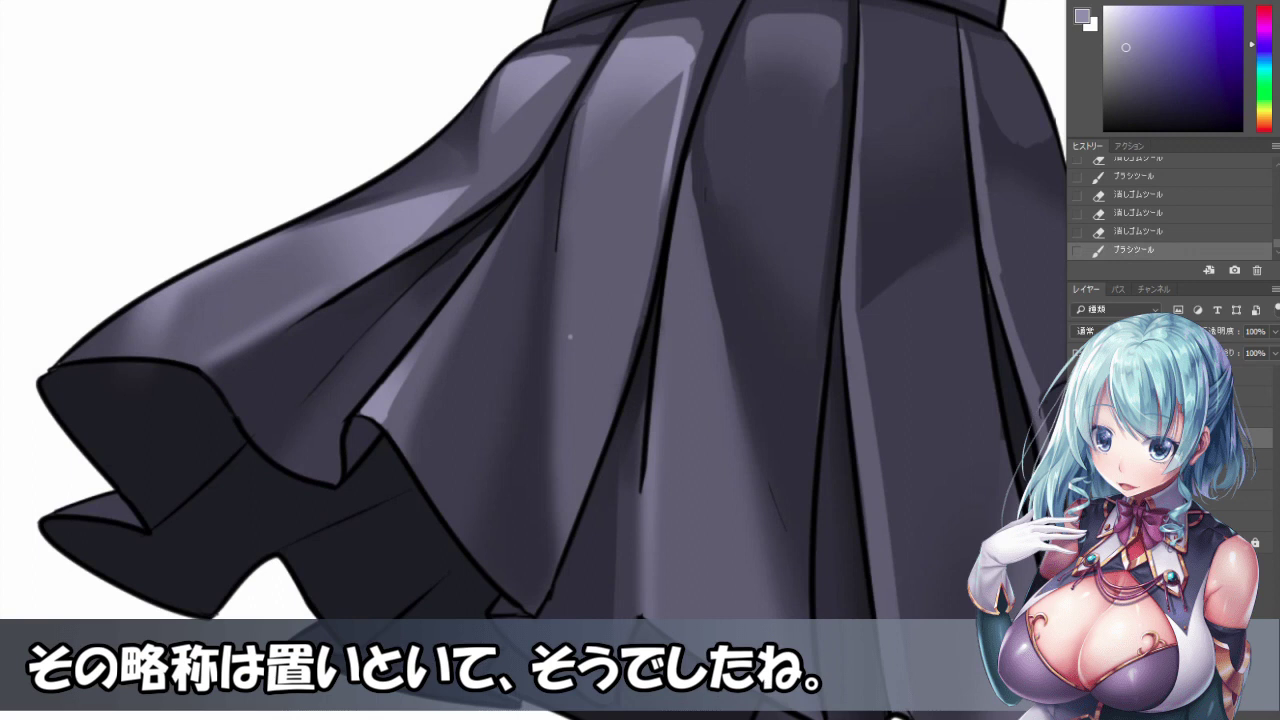
pyautogui.hotkey('ctrl', 'z')
pyautogui.rightClick(632, 218)
pyautogui.click(745, 440)
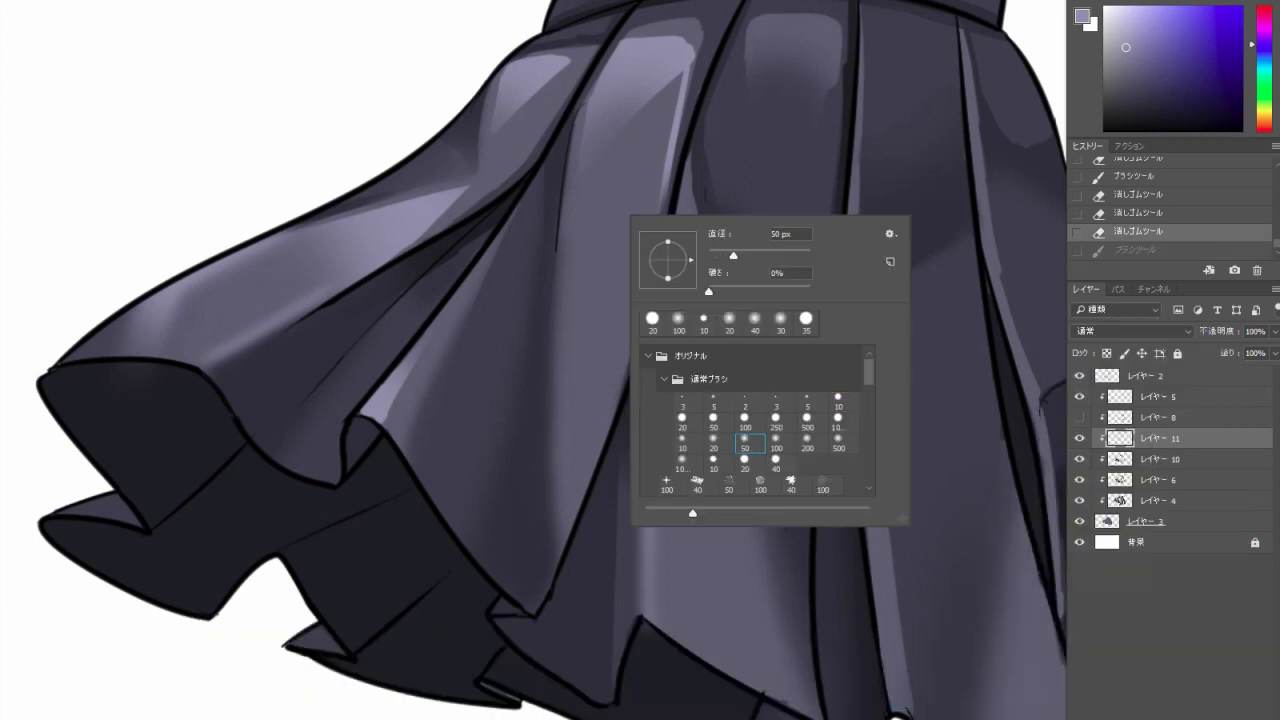
pyautogui.press('Return')
pyautogui.moveTo(600, 395)
pyautogui.mouseDown()
pyautogui.moveTo(565, 235)
pyautogui.moveTo(605, 330)
pyautogui.mouseUp()
# Trim and soften the edges of the glow on the second pleat with the eraser.
pyautogui.press('e')
pyautogui.moveTo(570, 230); pyautogui.dragTo(585, 300)
pyautogui.moveTo(585, 285)
pyautogui.mouseDown()
pyautogui.moveTo(615, 375)
pyautogui.moveTo(490, 340)
pyautogui.mouseUp()
pyautogui.scroll(-1, 600, 360)
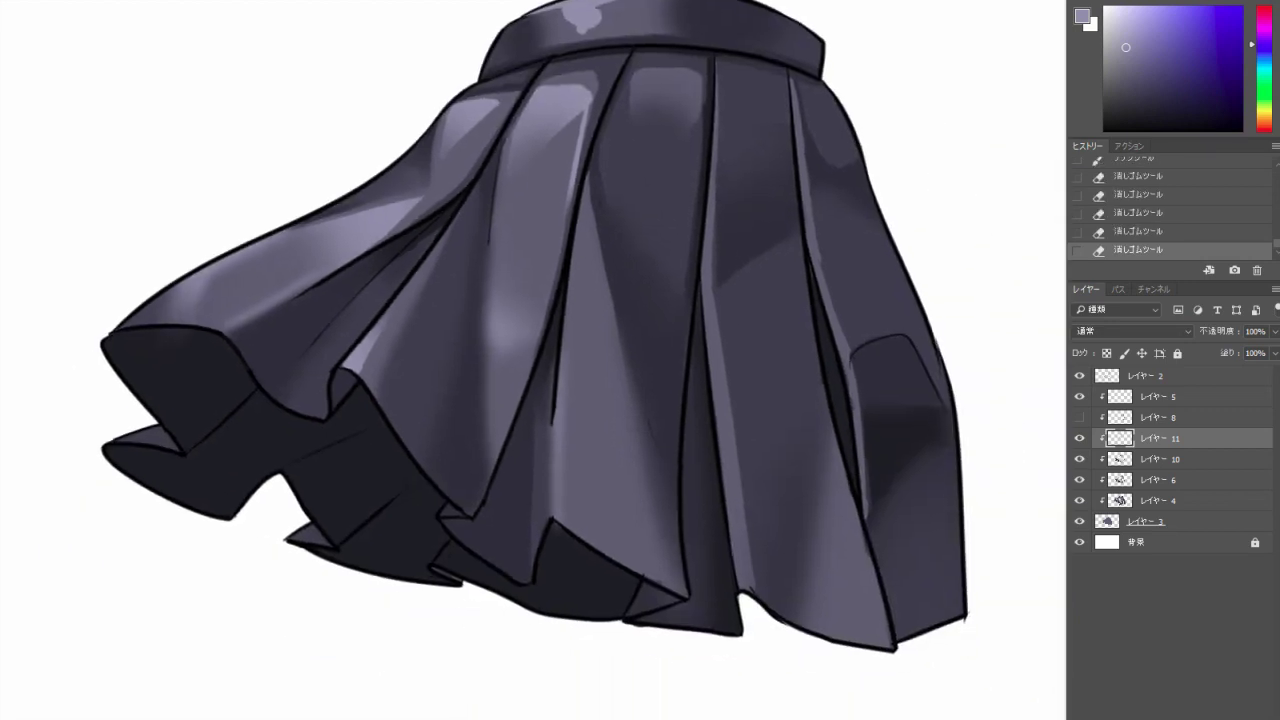
# Draw a lavender highlight line along the lower right edge of the fourth pleat down to the hem, undoing and retrying strokes.
pyautogui.moveTo(600, 360); pyautogui.dragTo(466, 337)
pyautogui.rightClick(712, 230)
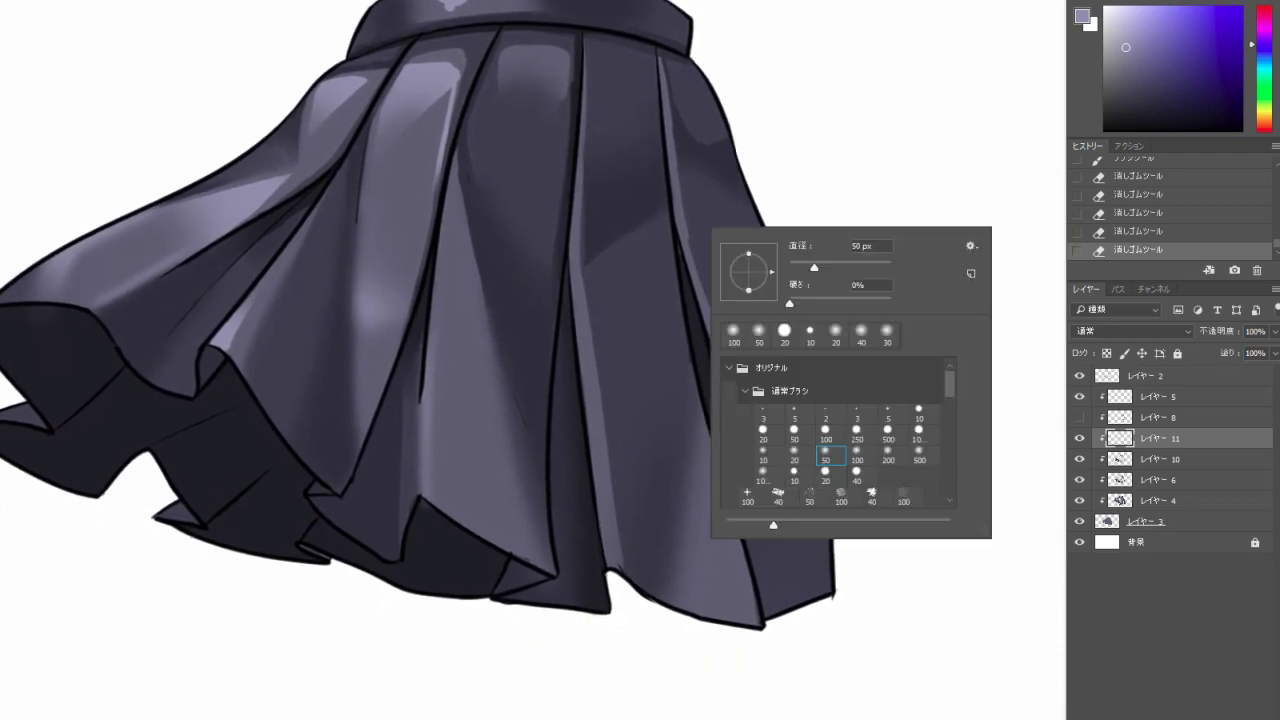
pyautogui.press('Escape')
pyautogui.moveTo(708, 440); pyautogui.dragTo(760, 625)
pyautogui.hotkey('ctrl', 'z')
pyautogui.hotkey('ctrl', 'z')
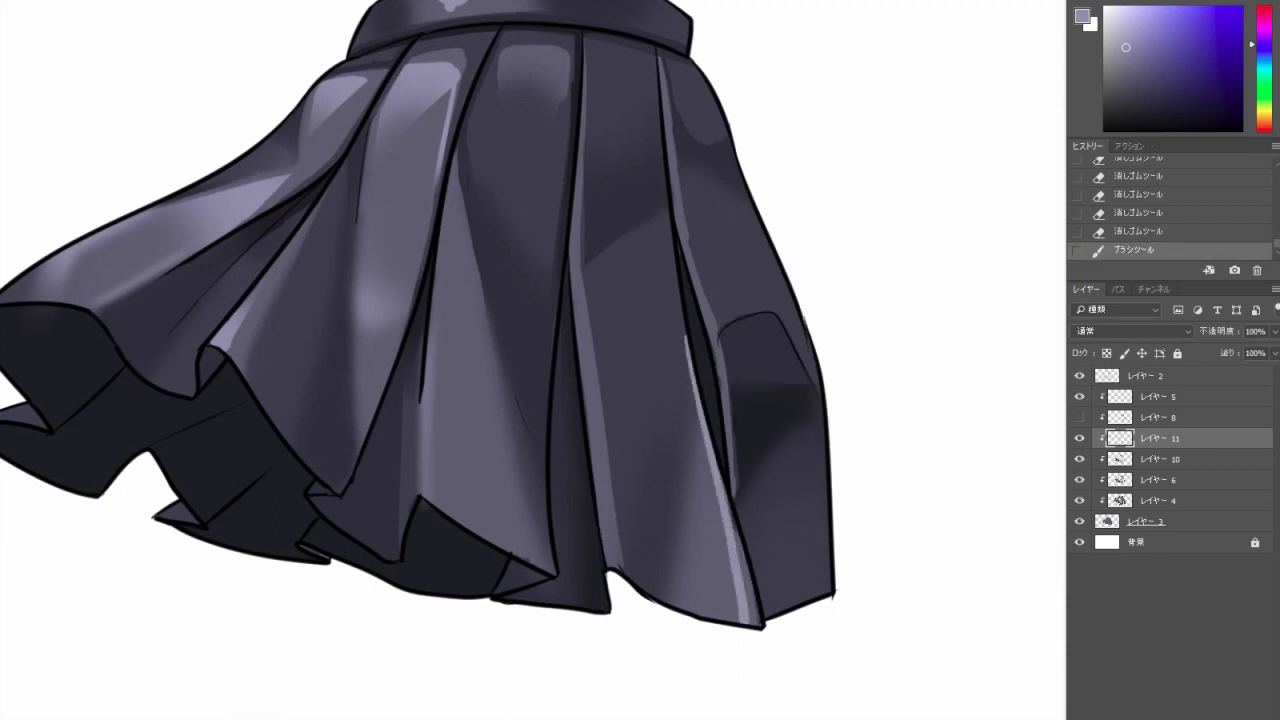
pyautogui.hotkey('ctrl', 'z')
pyautogui.hotkey('ctrl', 'z')
# Widen the fourth pleat's edge highlight into a wedge at the hem and erase the thin line above it.
pyautogui.moveTo(742, 600); pyautogui.dragTo(750, 624)
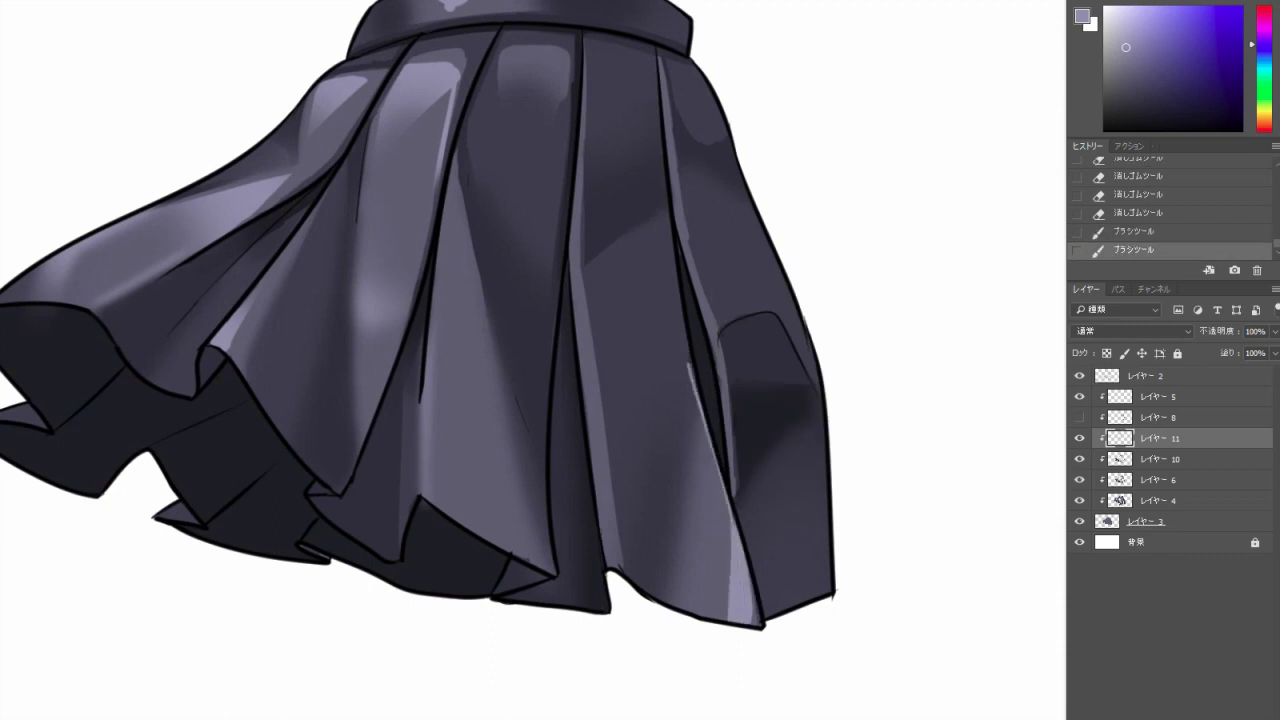
pyautogui.moveTo(750, 570); pyautogui.dragTo(758, 627)
pyautogui.press('e')
pyautogui.moveTo(704, 432); pyautogui.dragTo(690, 364)
pyautogui.moveTo(716, 460); pyautogui.dragTo(724, 484)
pyautogui.rightClick(795, 300)
pyautogui.press('Escape')
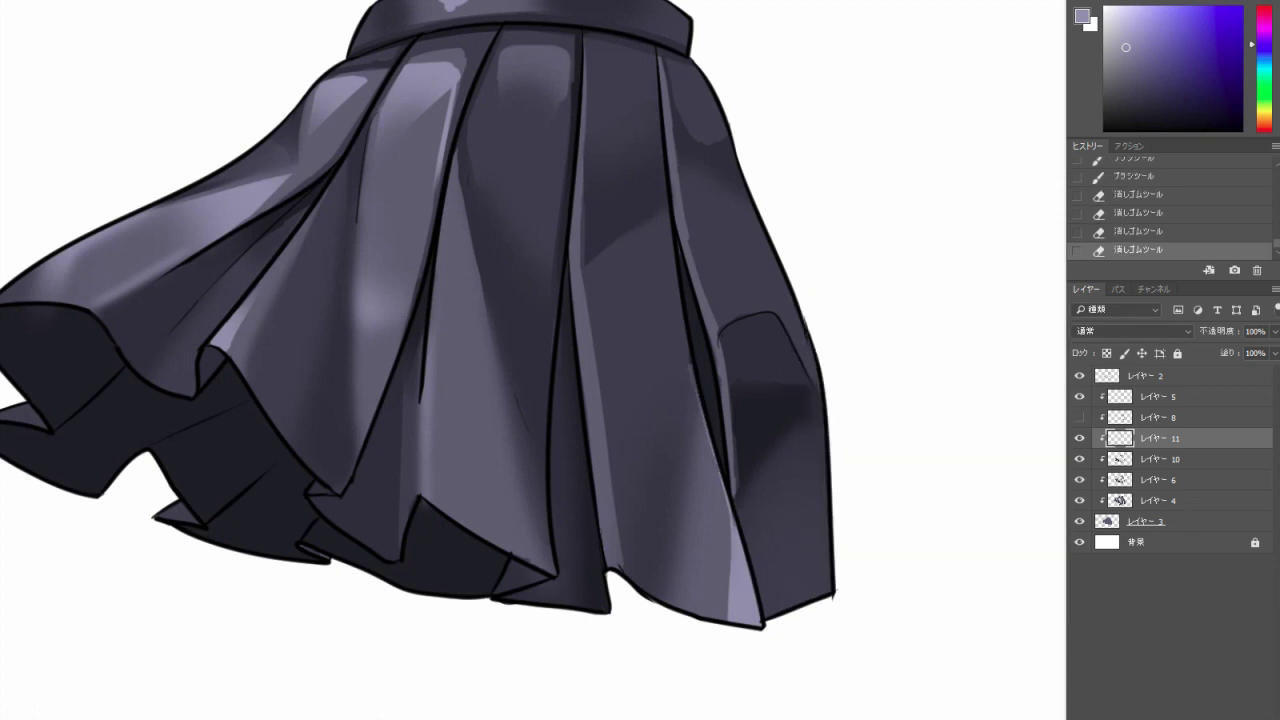
# Paint a small lavender highlight on the folded-back hem flap at the skirt's far left.
pyautogui.moveTo(500, 350); pyautogui.dragTo(650, 338)
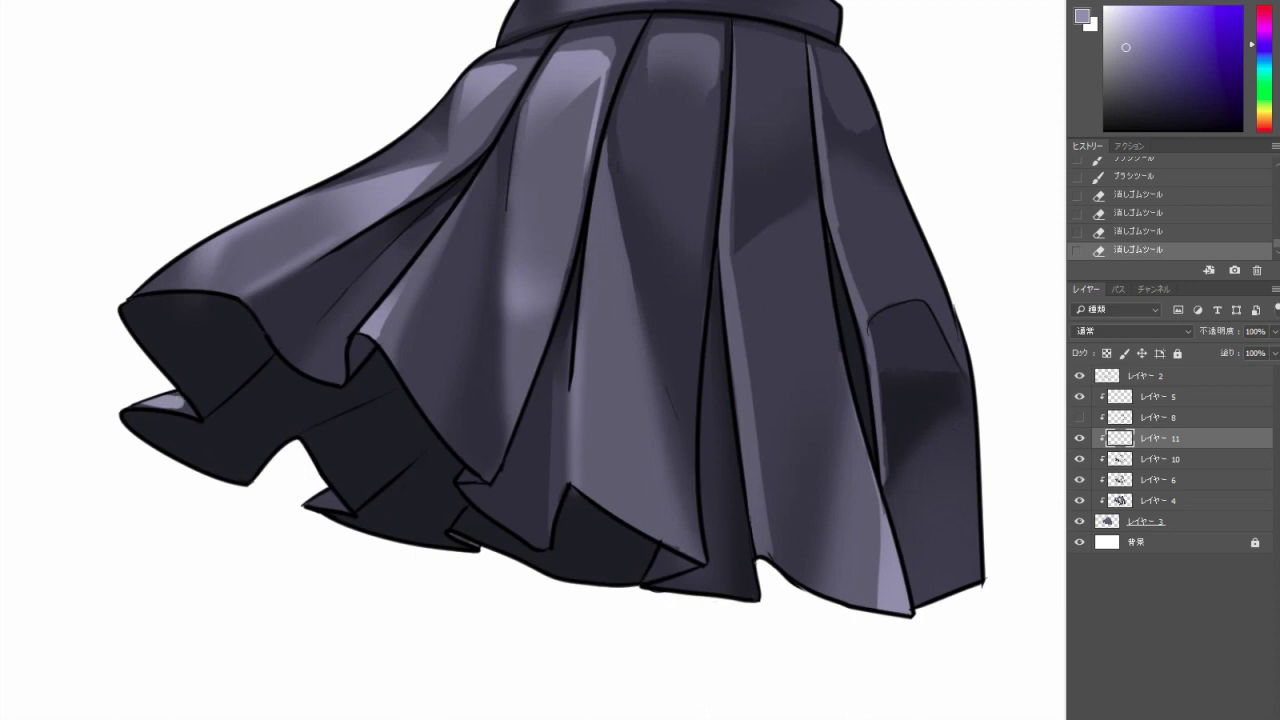
pyautogui.moveTo(170, 398); pyautogui.dragTo(186, 414)
pyautogui.scroll(-1, 588, 321)
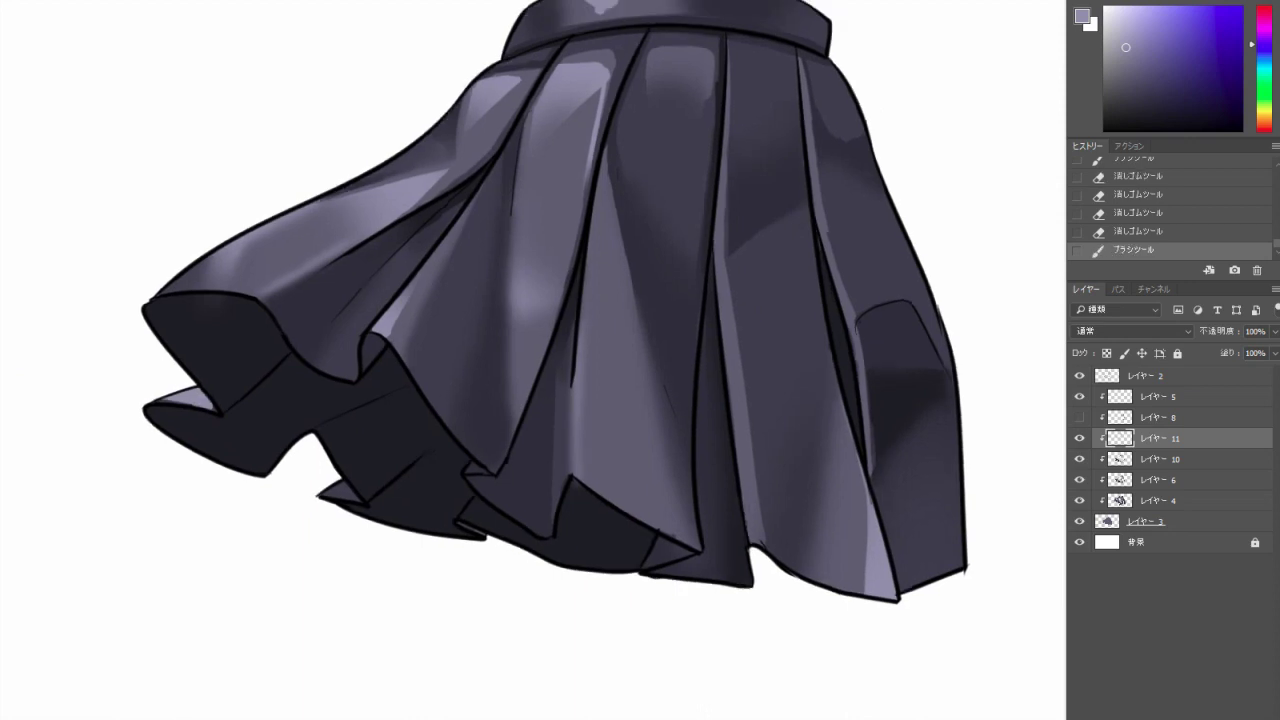
# Check the whole skirt illustration and save the document.
pyautogui.scroll(-3, 532, 344)
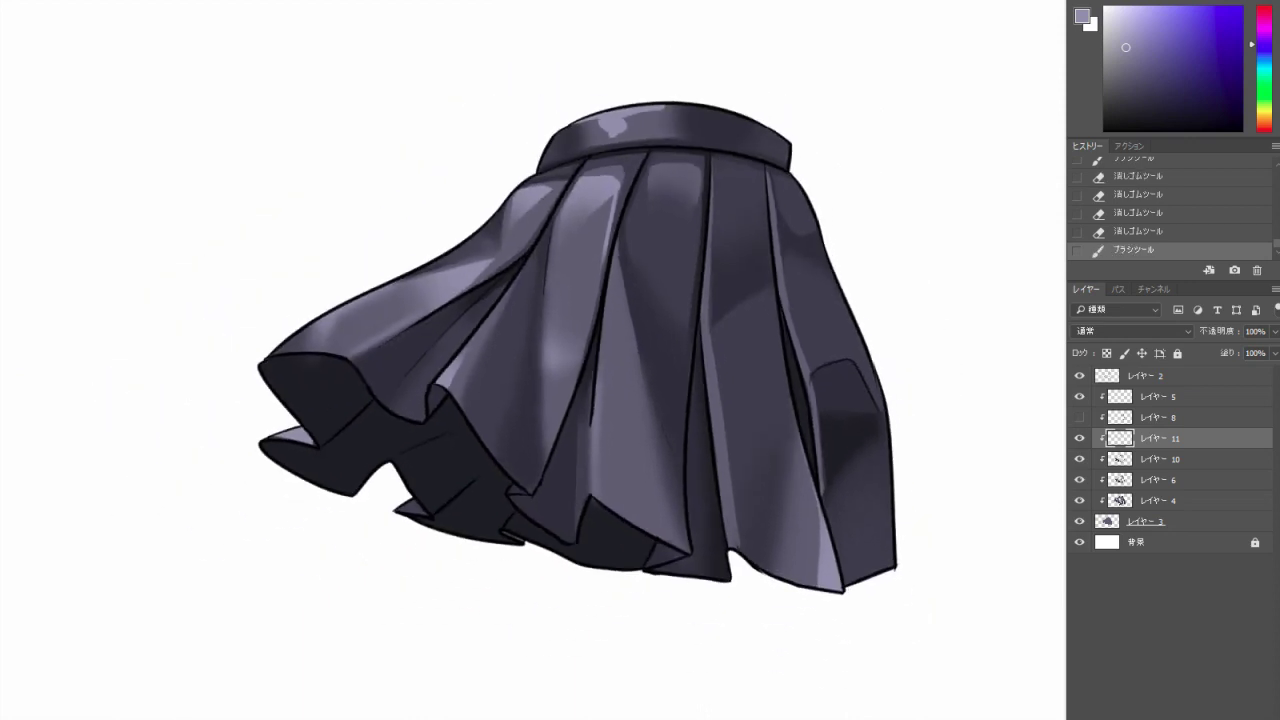
pyautogui.scroll(-2, 418, 362)
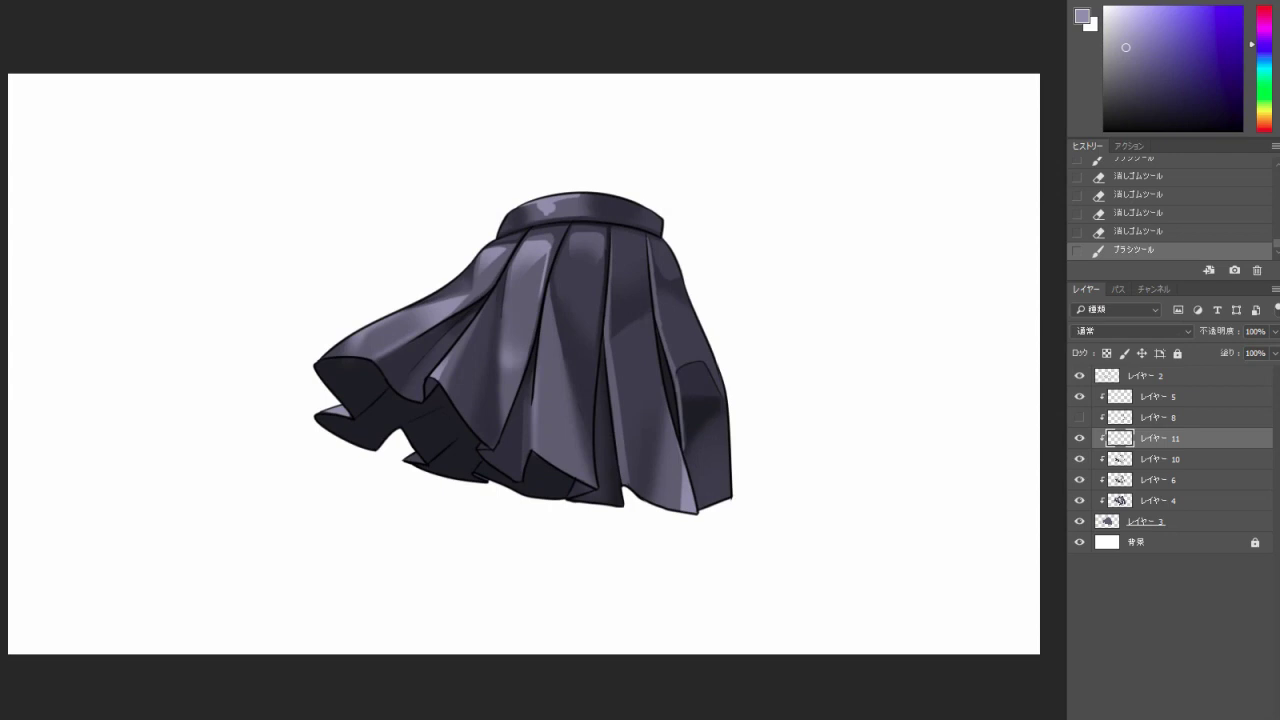
pyautogui.scroll(1, 525, 361)
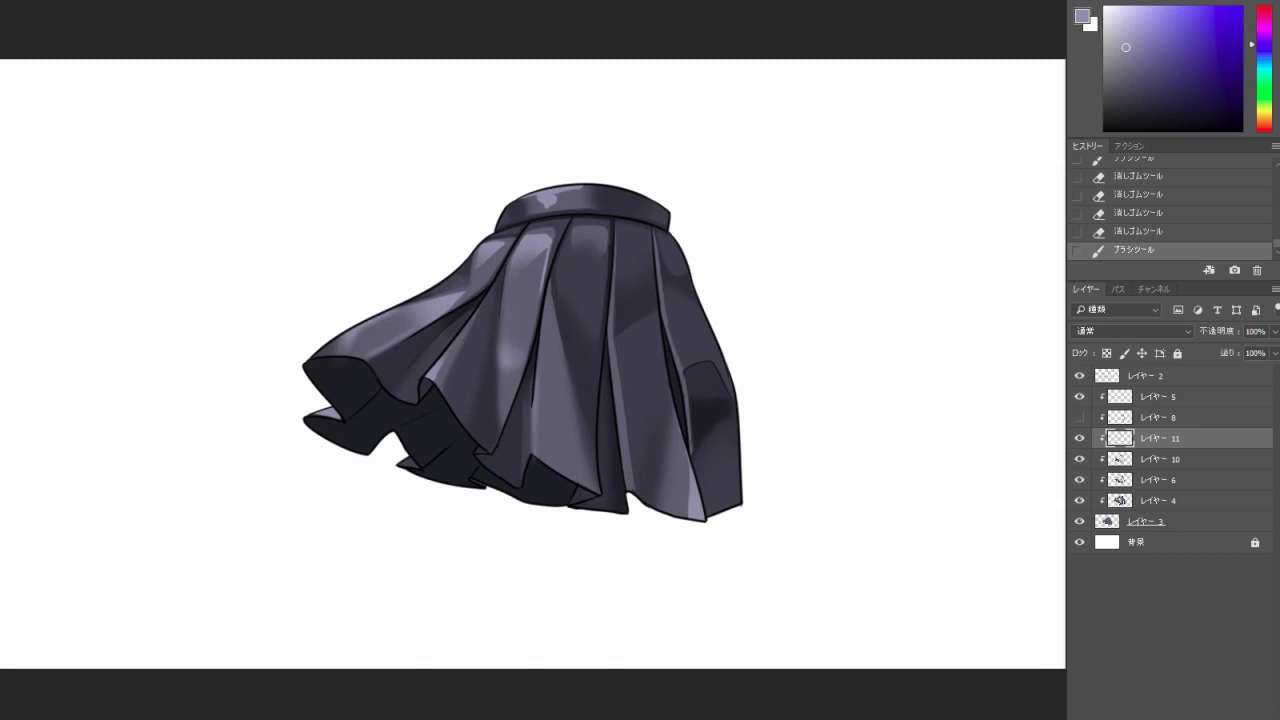
pyautogui.scroll(1, 522, 375)
pyautogui.hotkey('ctrl', 's')
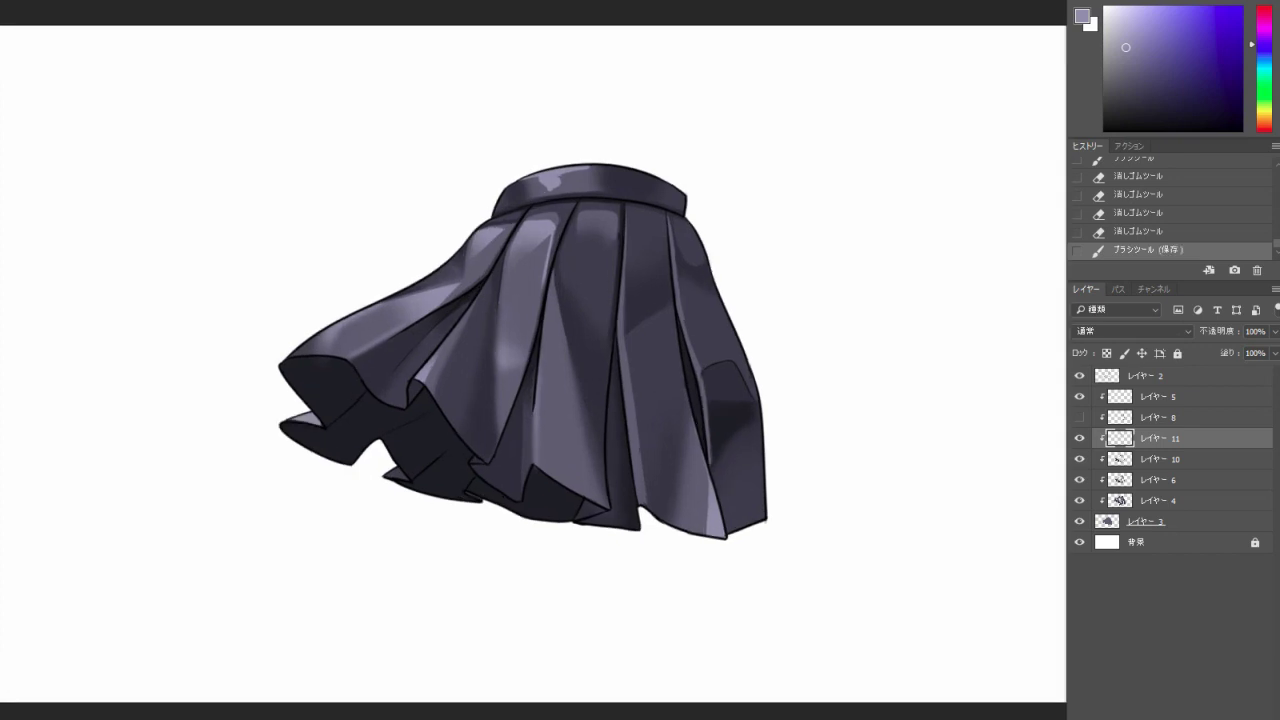